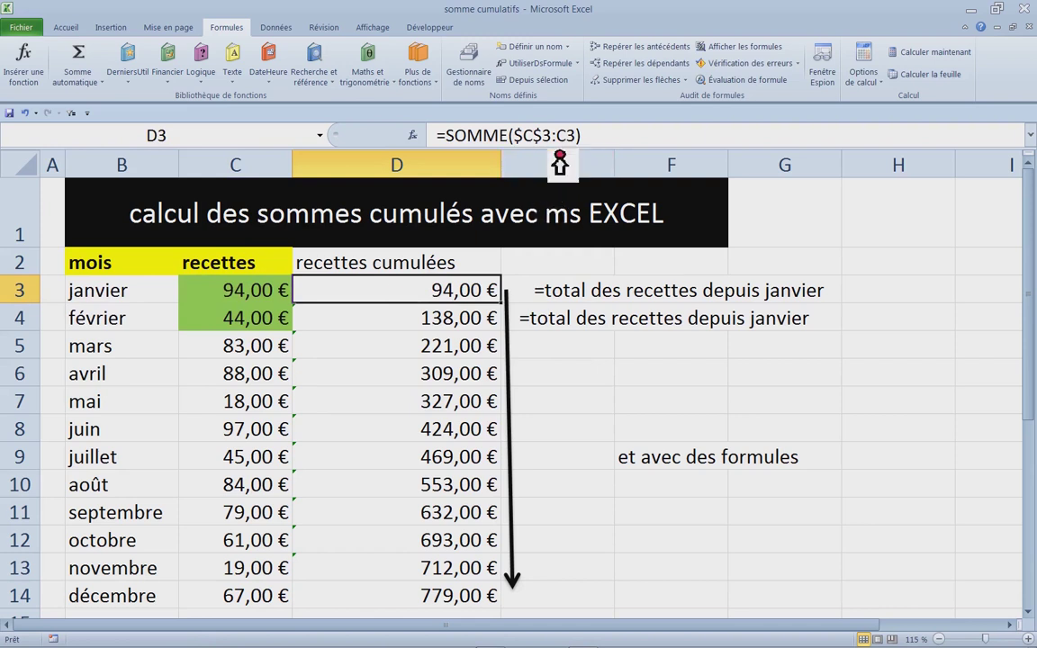
Review the absolute reference $C$3 in D3's formula =SOMME($C$3:C3) and fill the formula down through D14.
click(546, 135)
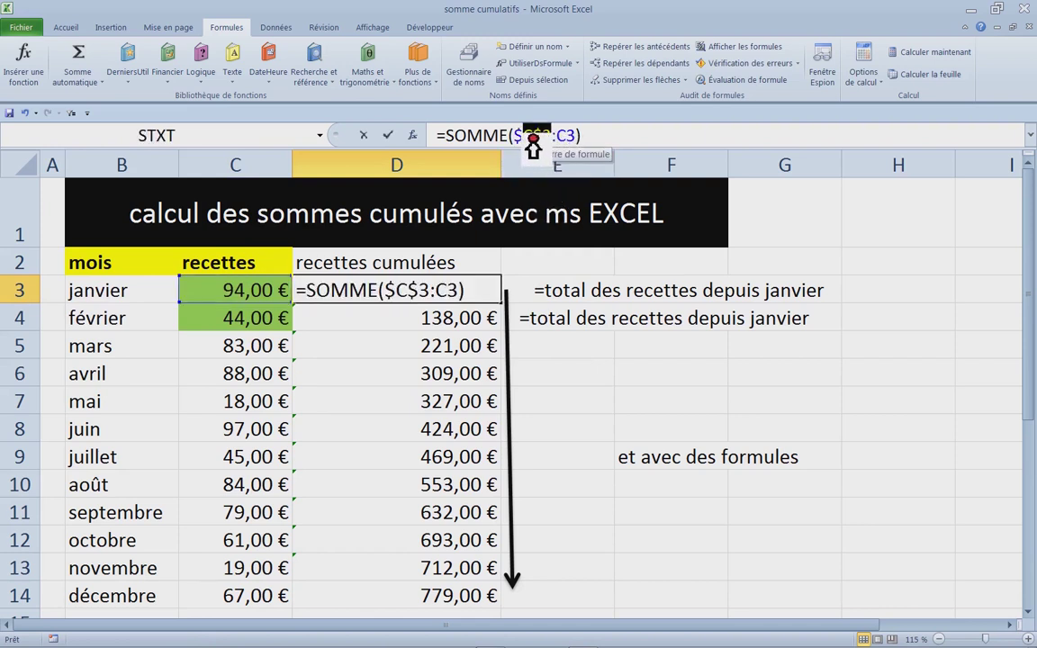
double_click(530, 135)
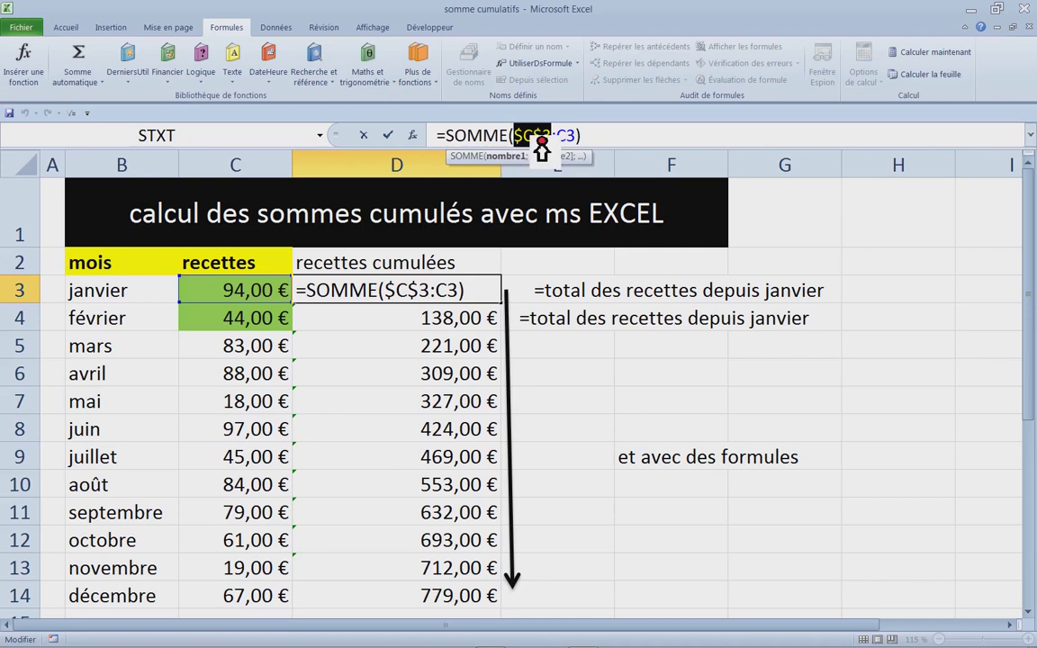
key(ctrl+Return)
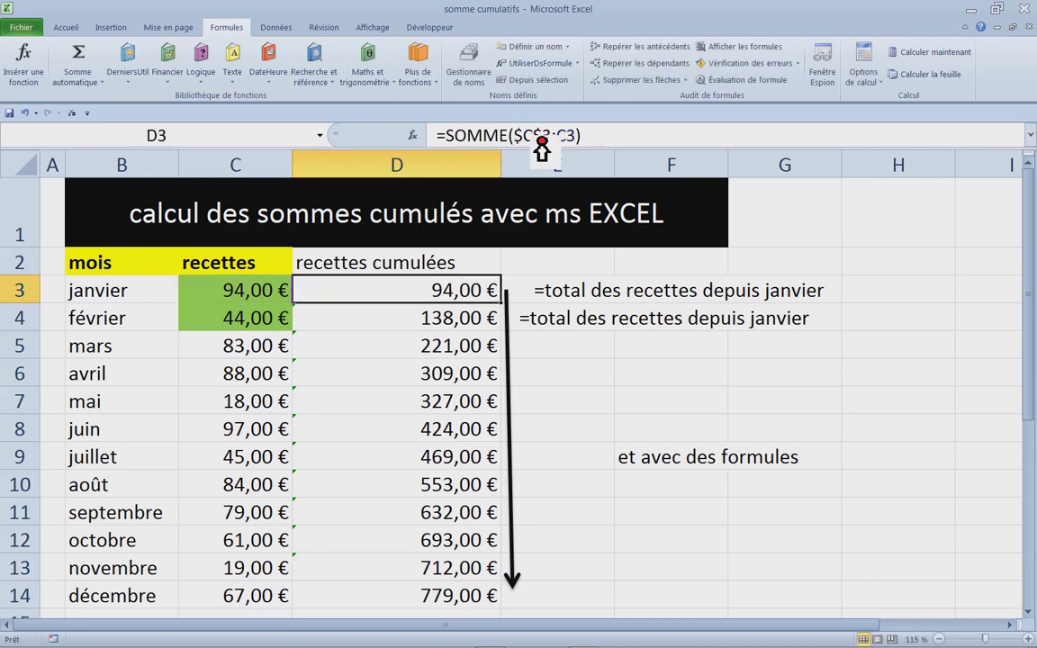
double_click(510, 309)
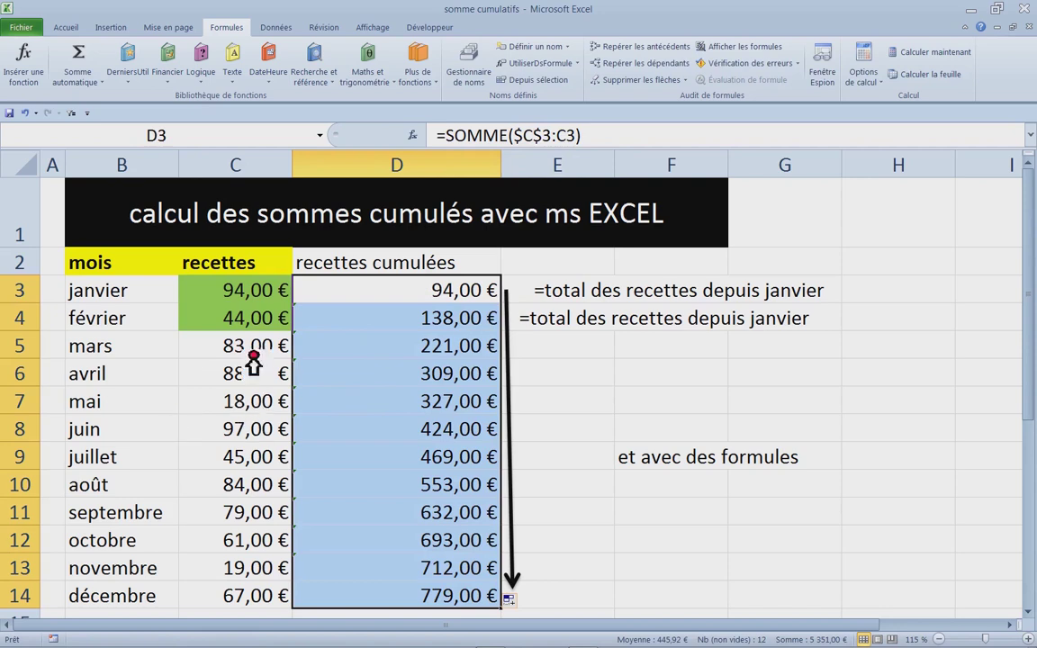
Set the February receipts in C4 to 6 and the March receipts in C5 to 1000.
click(258, 320)
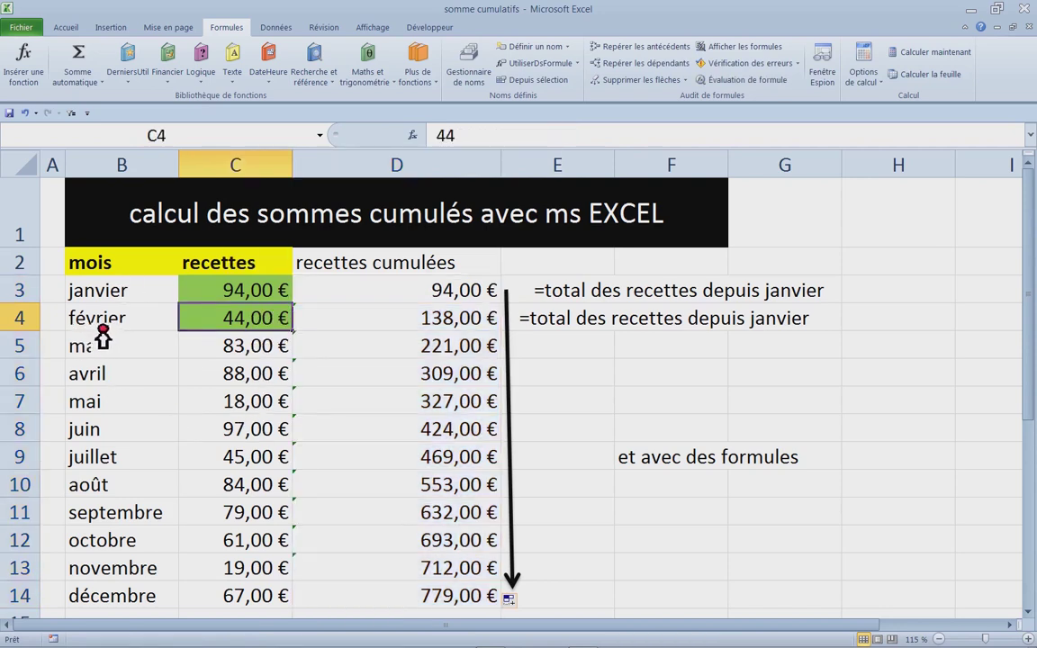
text(6)
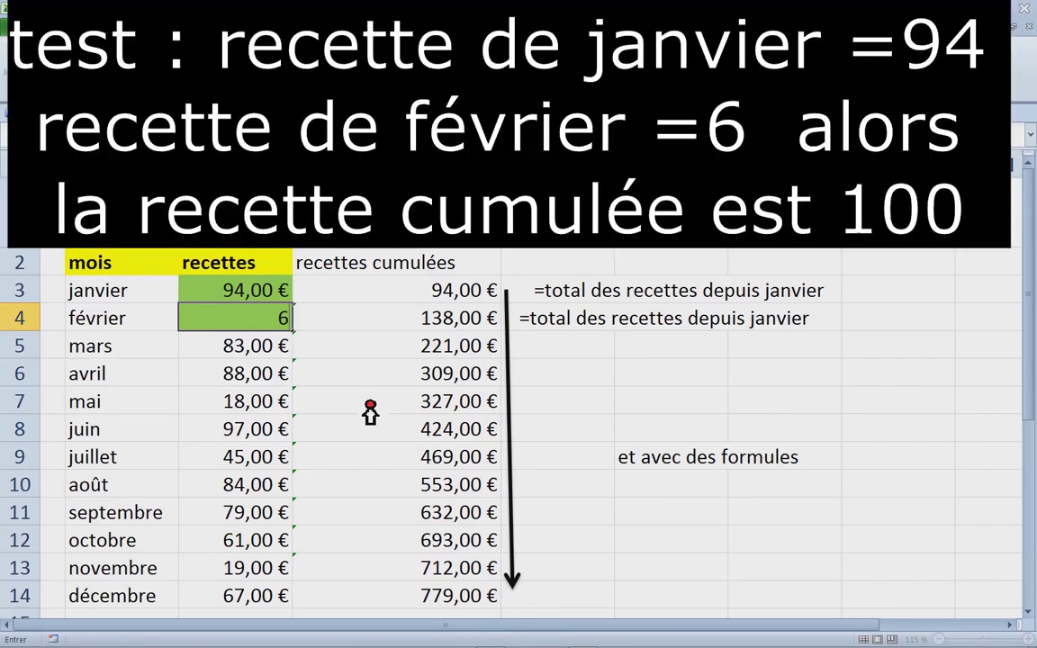
key(Return)
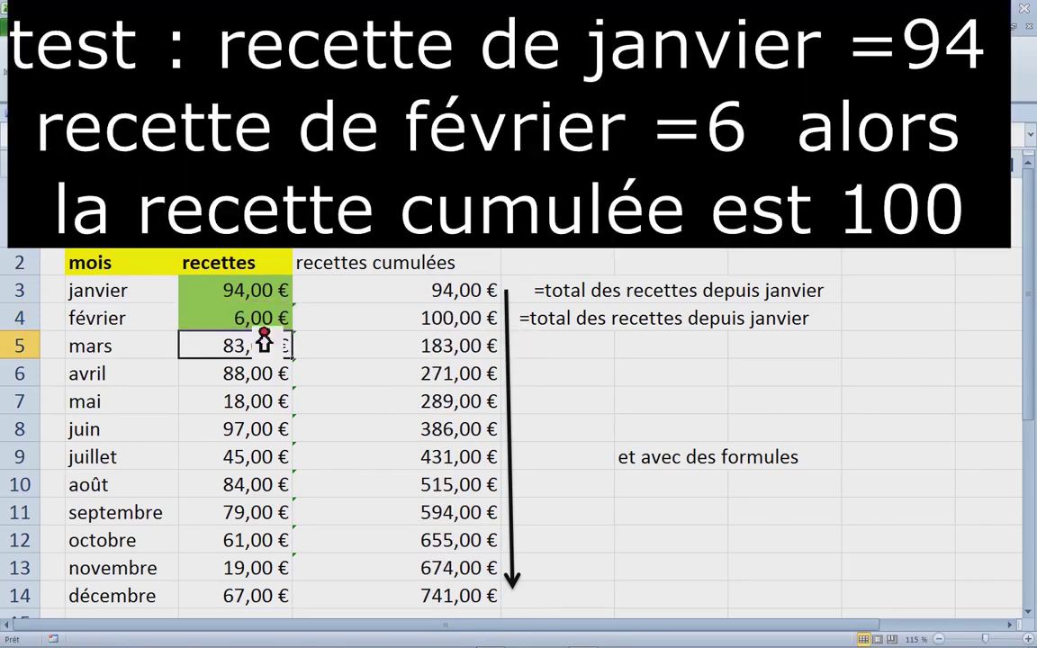
text(1 )
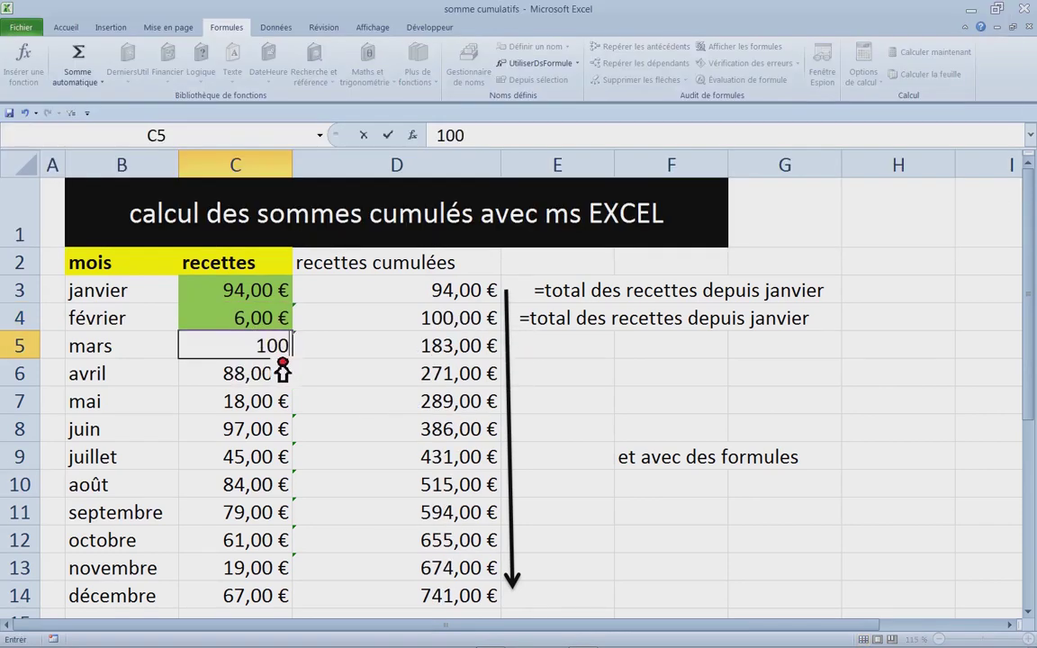
text(000)
key(Return)
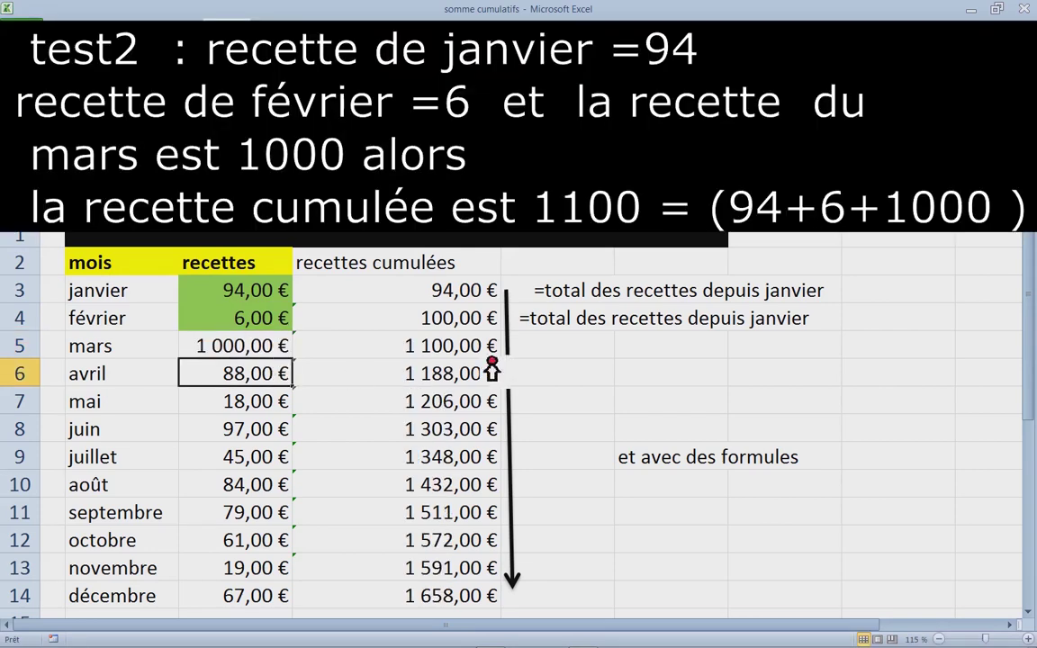
Set the April receipts in C6 to 2000 and check the cumulative amount for April.
text(2000)
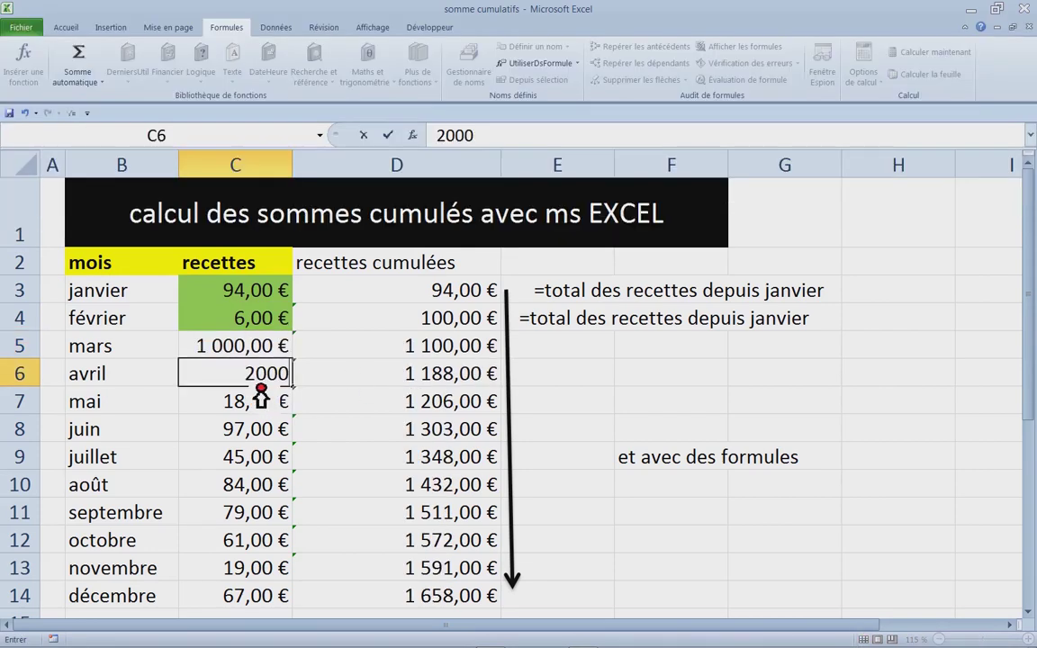
key(Return)
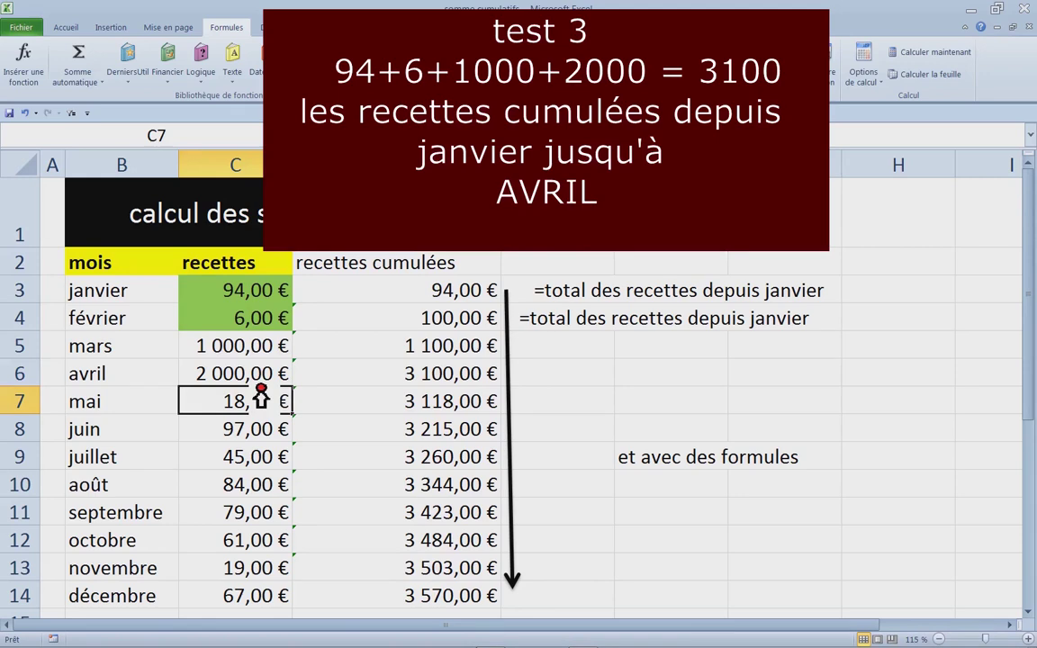
click(423, 374)
click(274, 373)
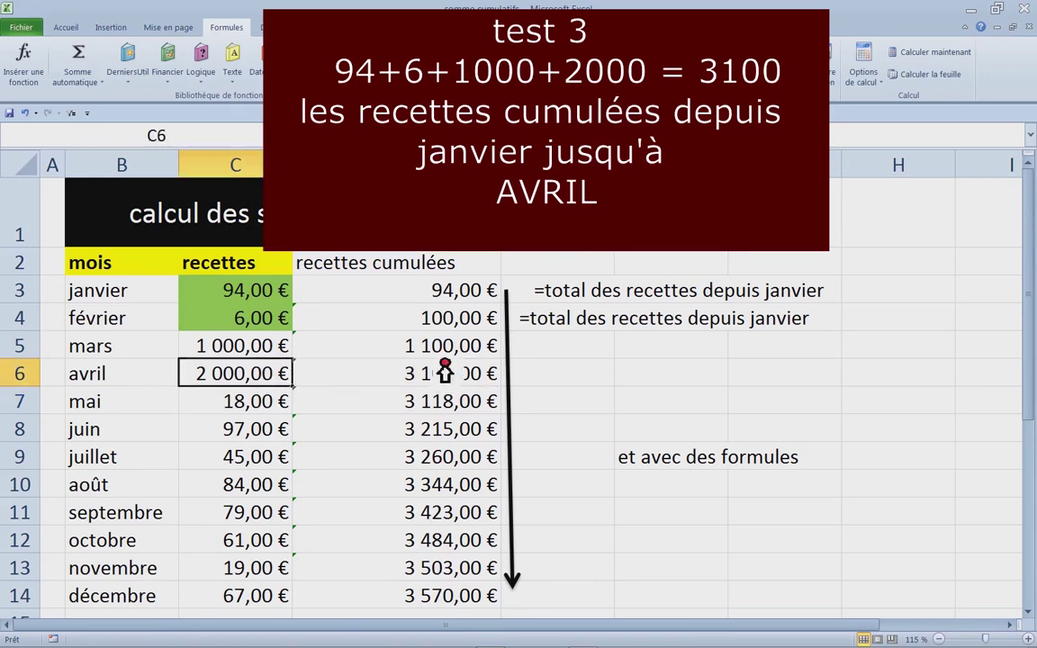
Examine the notes below the table on the fixed $C$3 and relative C3 references in =SOMME($C$3:C3).
scroll(475, 397, down, 4)
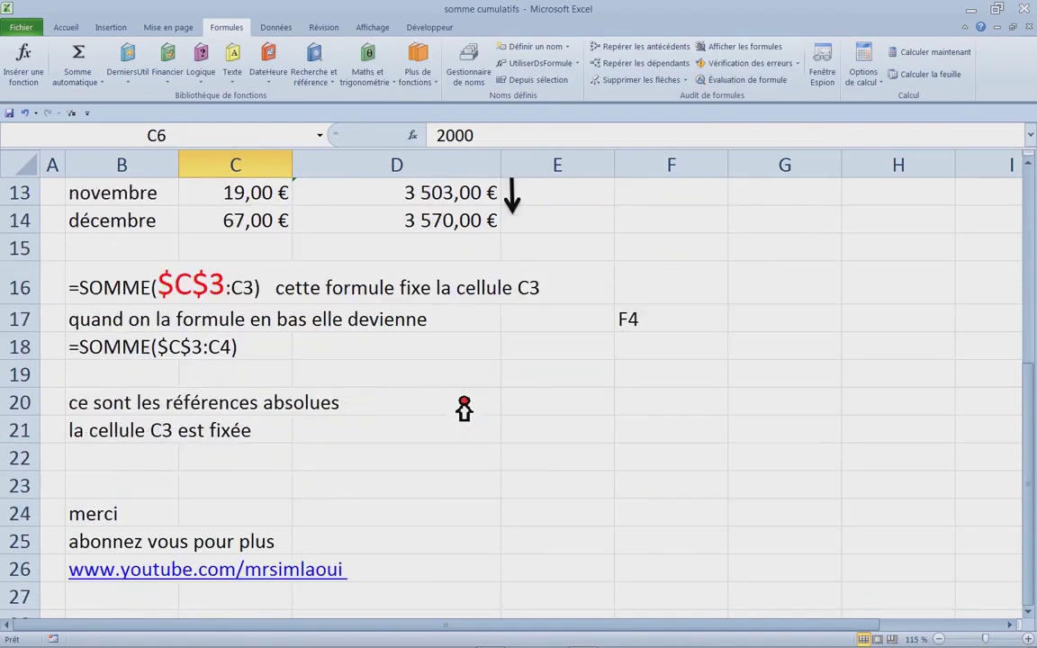
scroll(458, 410, down, 1)
scroll(458, 410, up, 1)
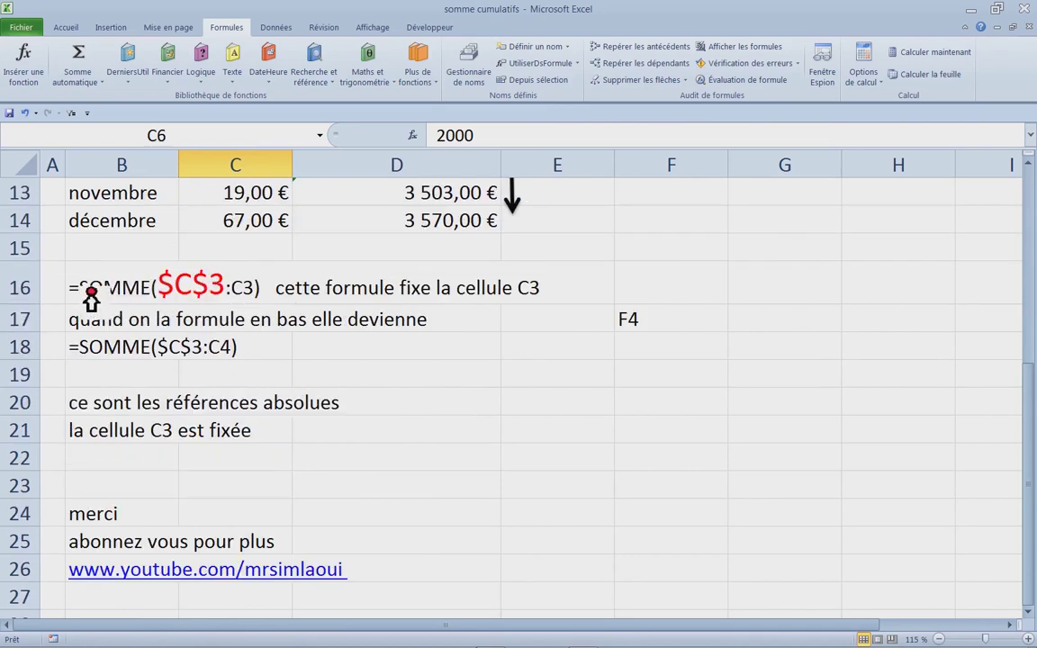
drag(93, 290, 606, 405)
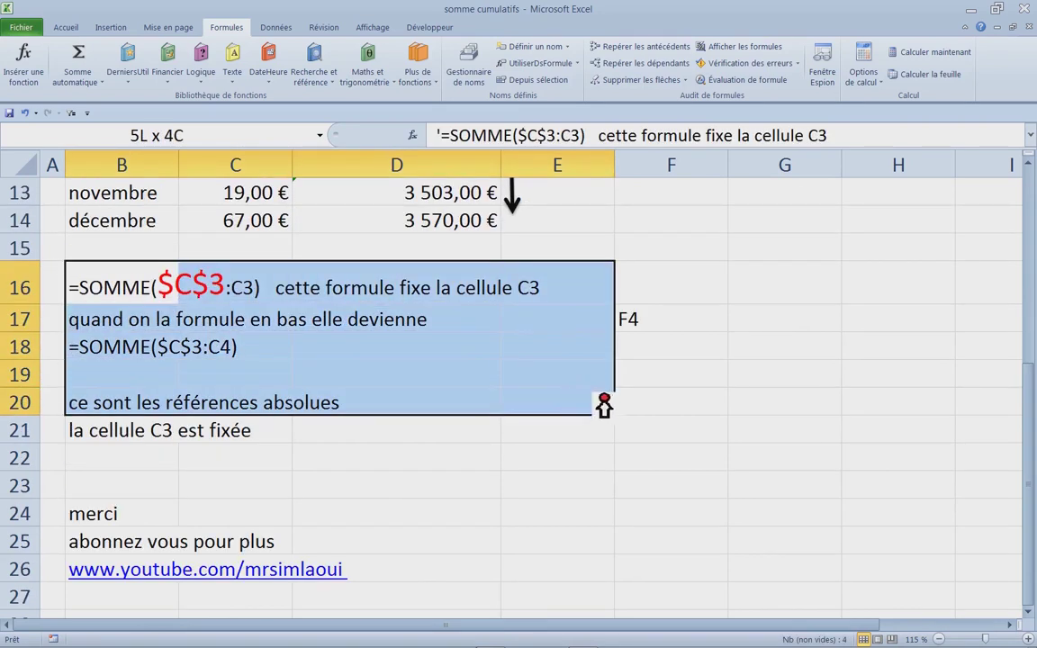
scroll(511, 398, up, 1)
click(323, 342)
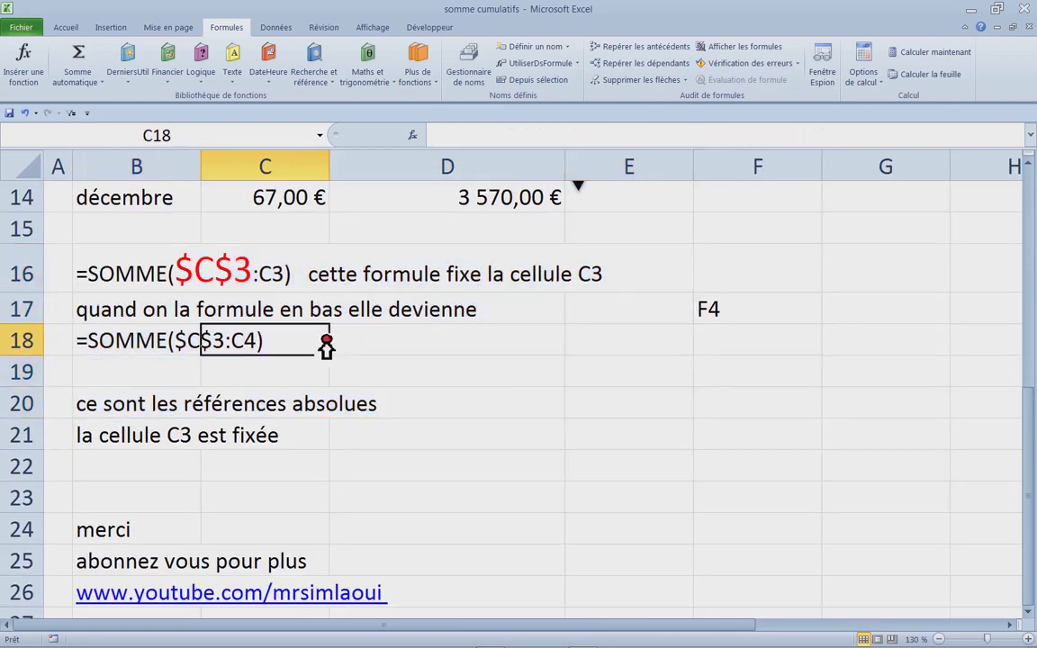
click(196, 284)
double_click(143, 289)
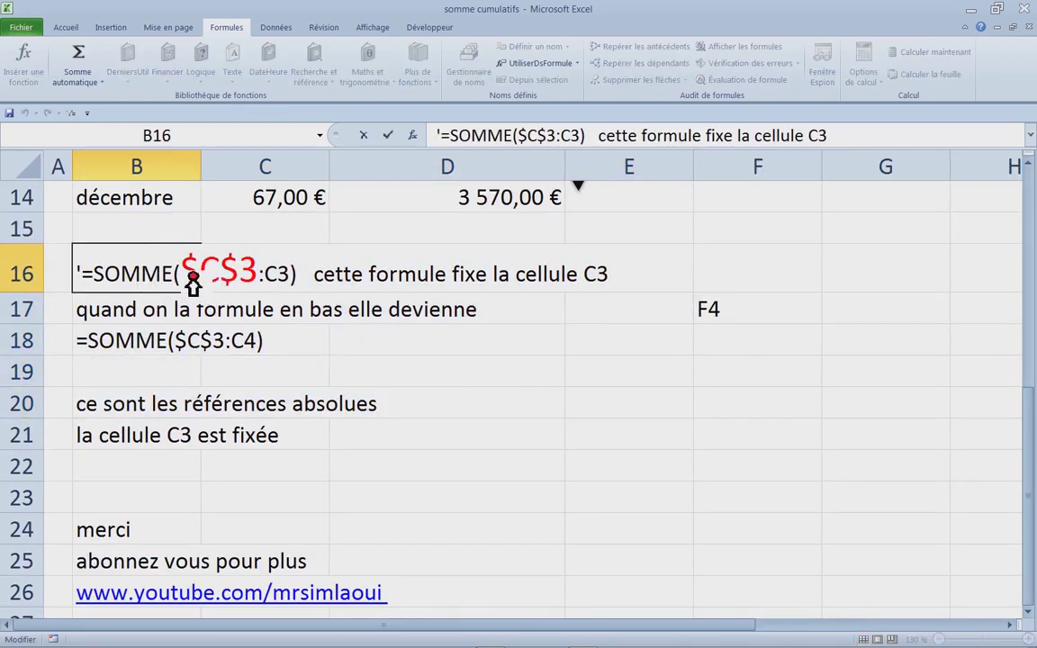
drag(191, 277, 265, 277)
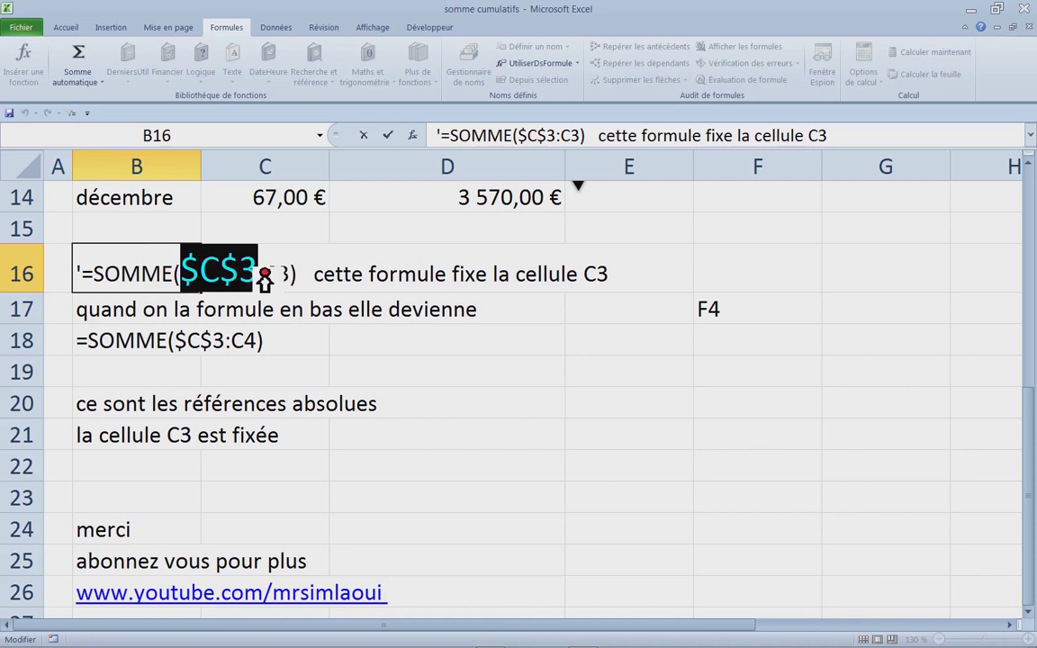
click(273, 277)
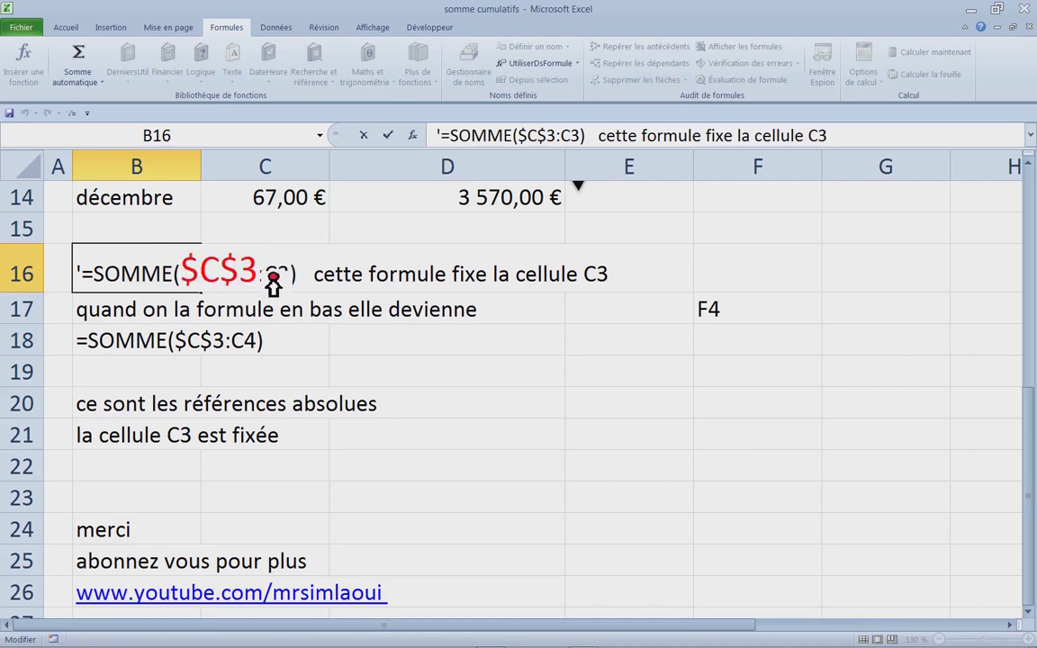
drag(270, 279, 293, 280)
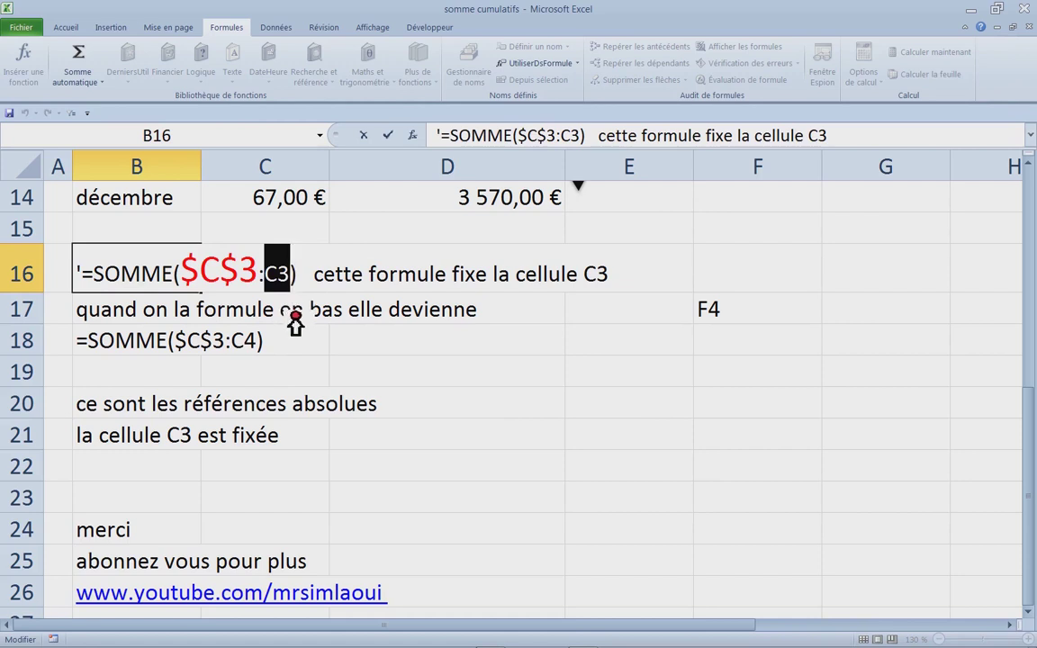
key(Escape)
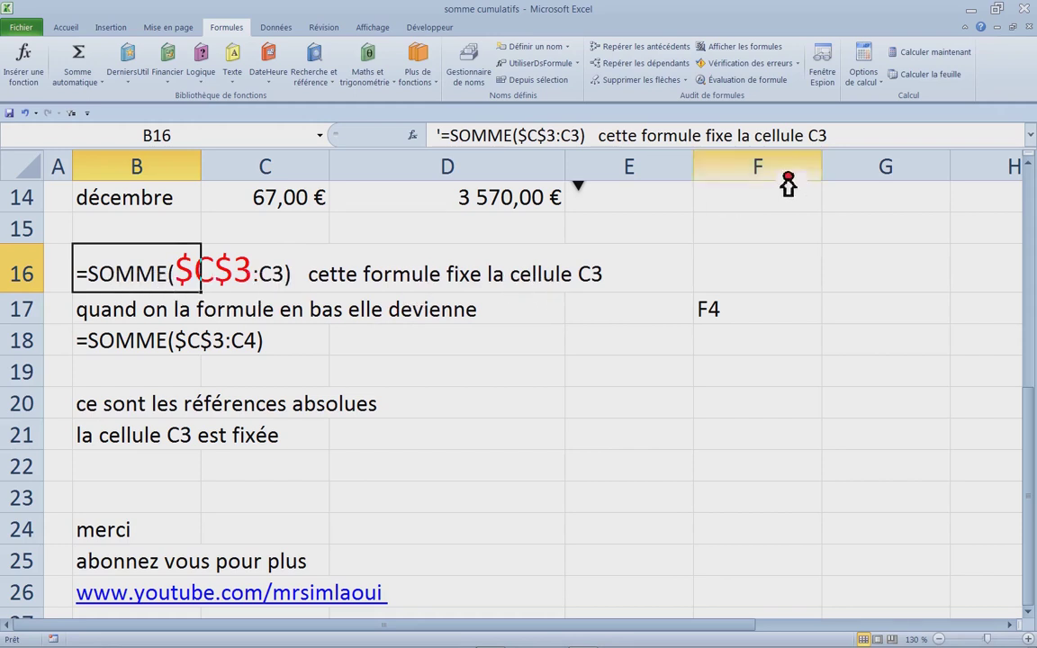
Color the final word C3 of the note in cell B16 red.
double_click(817, 135)
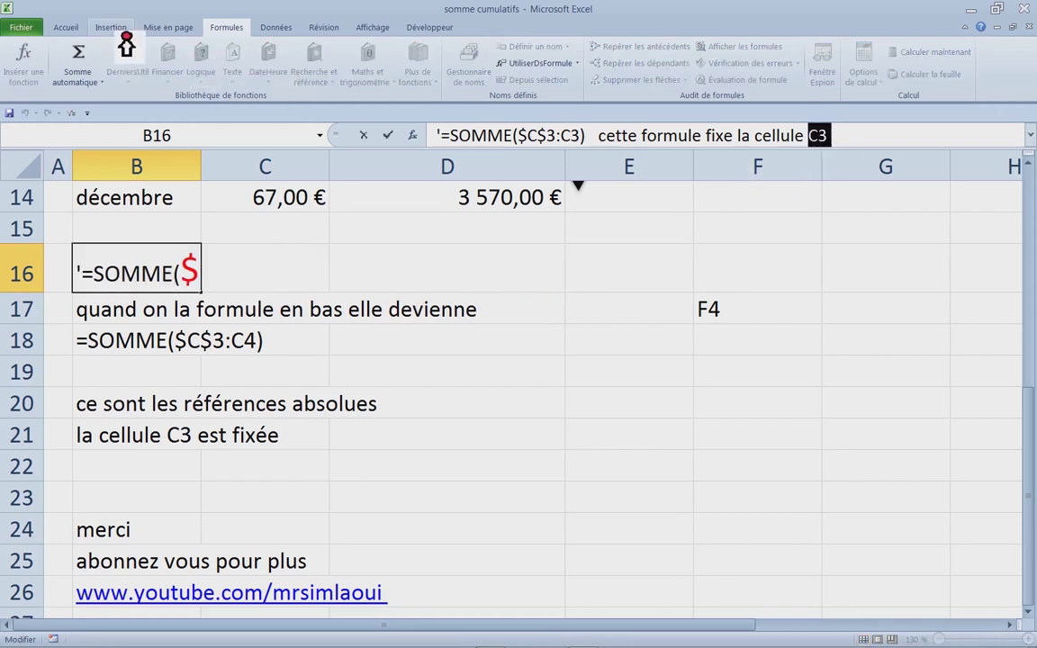
click(71, 27)
click(212, 74)
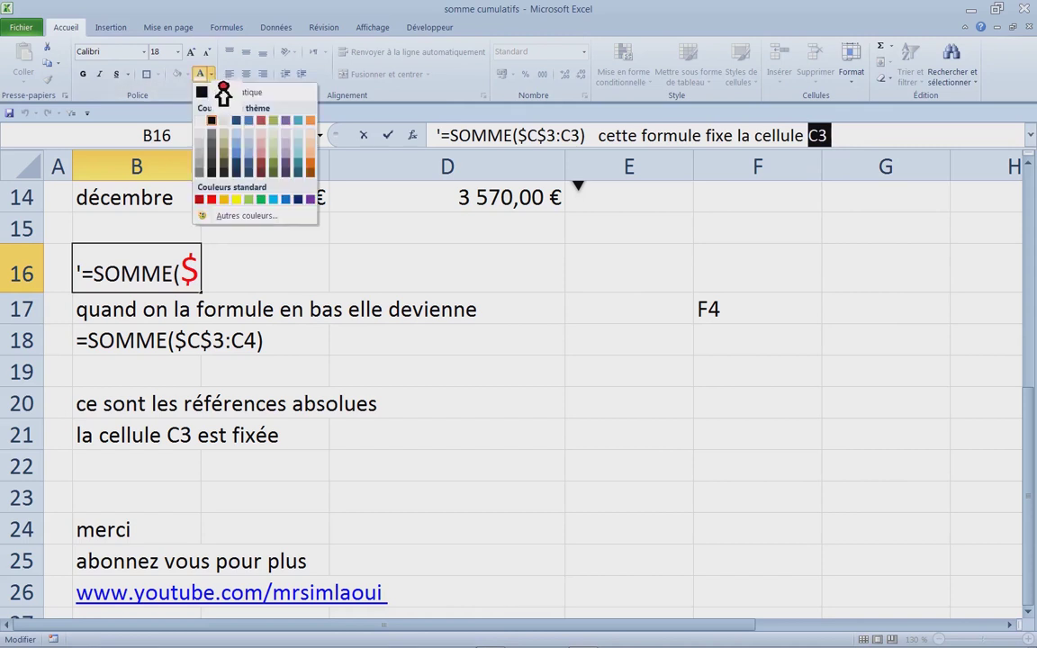
click(225, 203)
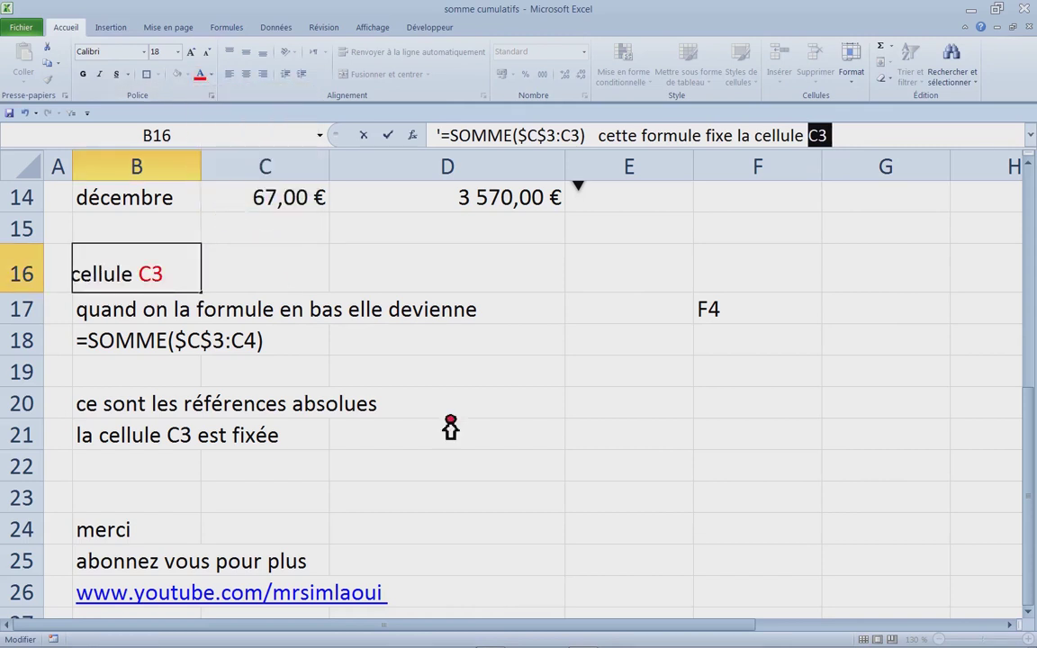
key(Return)
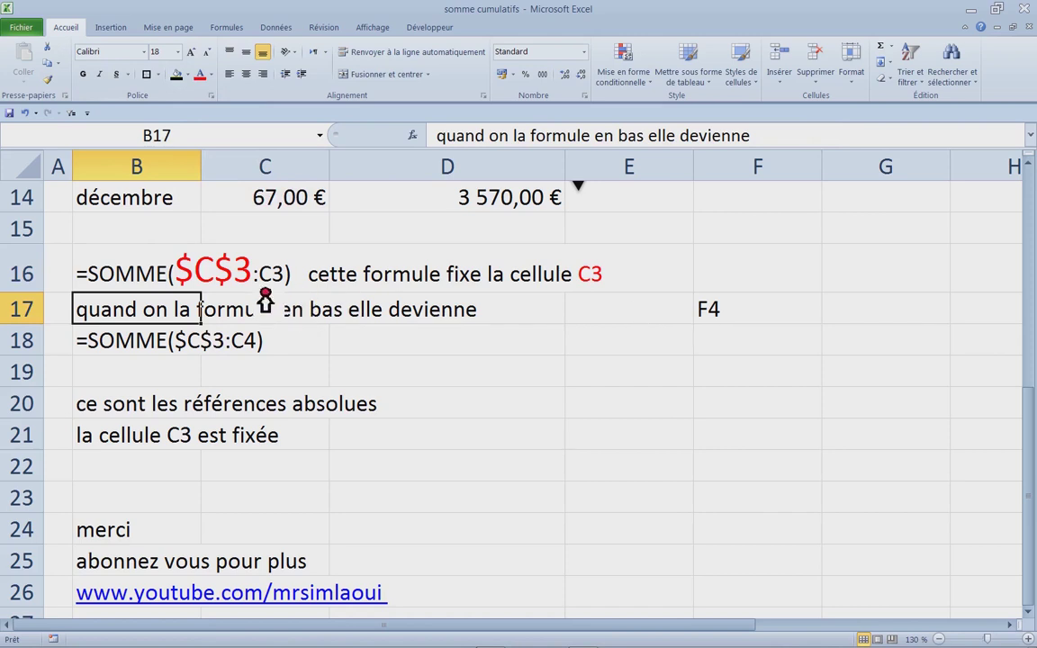
Replace the text in cell F17 with TOUCHE F4, using a capital F.
click(753, 315)
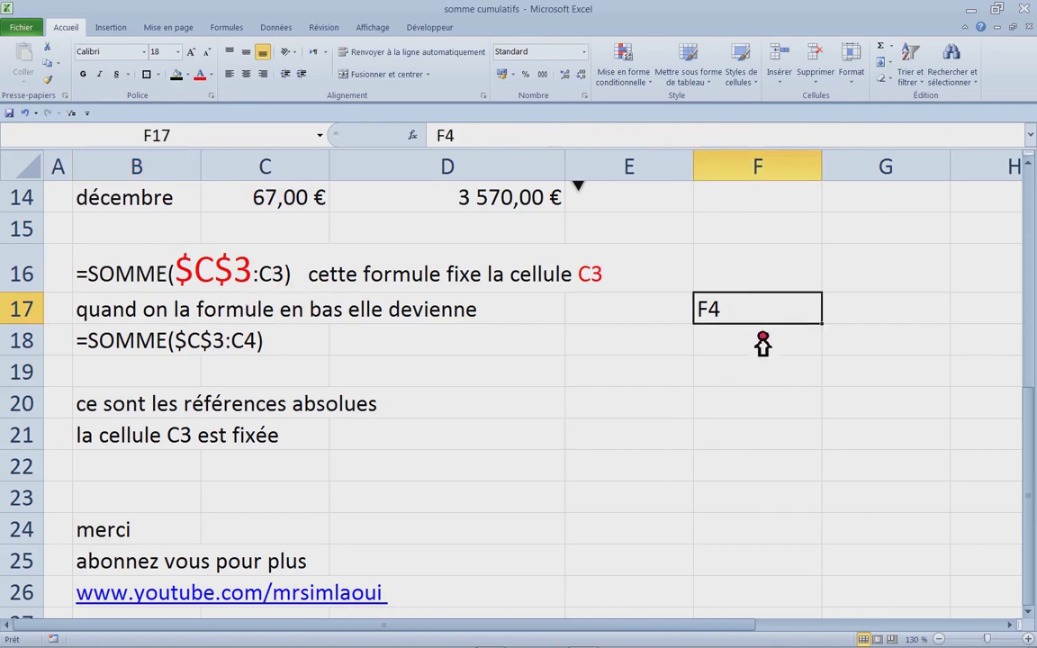
text(TOUC)
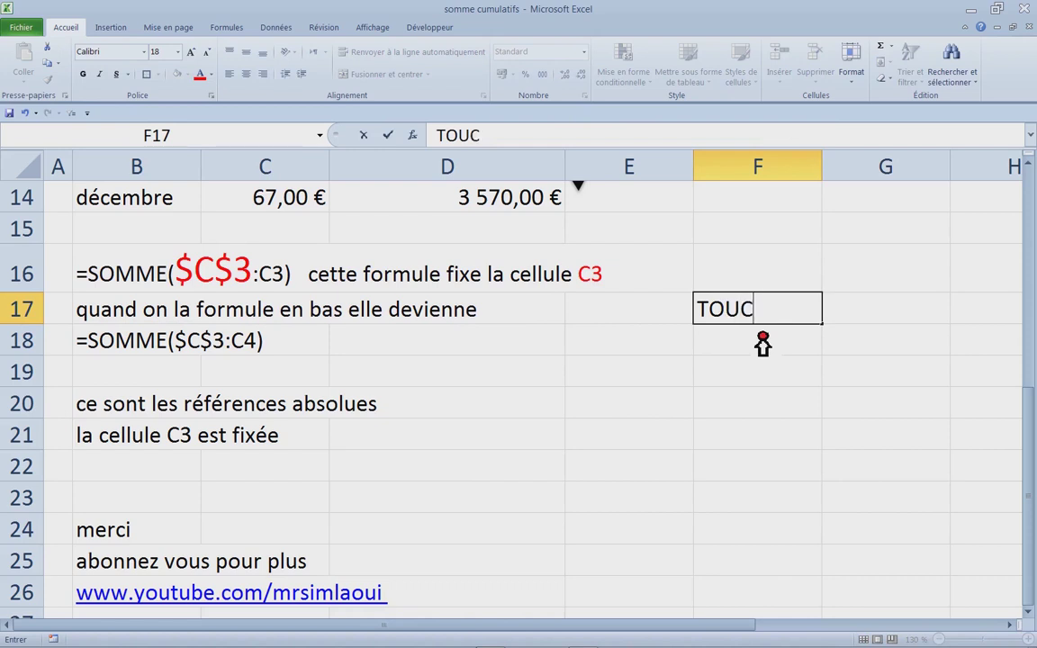
text(HE f4)
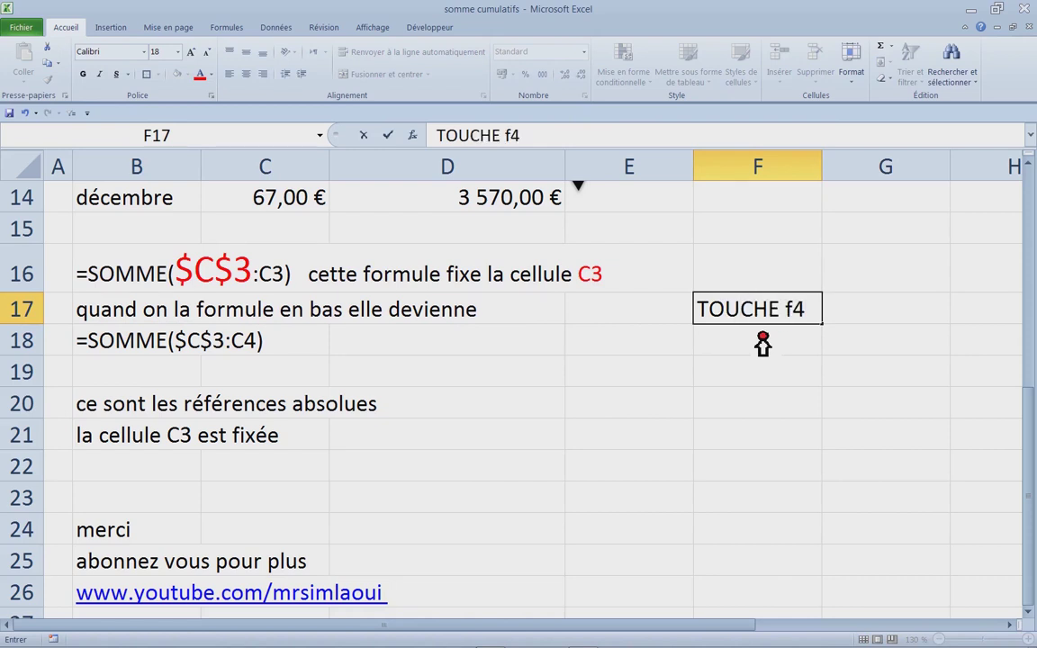
click(688, 380)
click(774, 315)
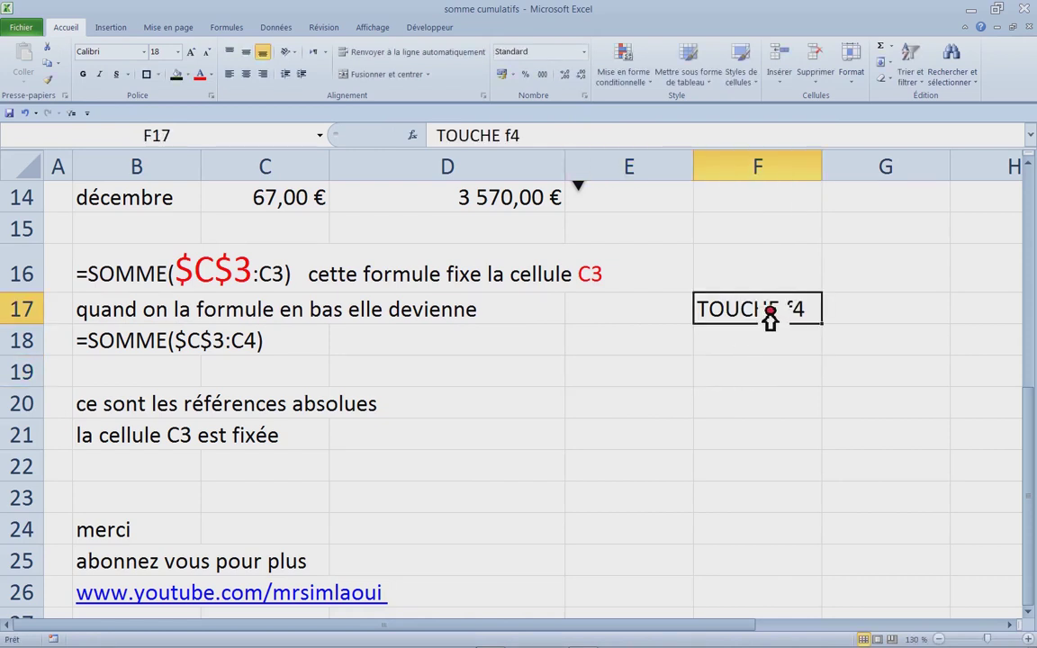
double_click(779, 311)
text(F)
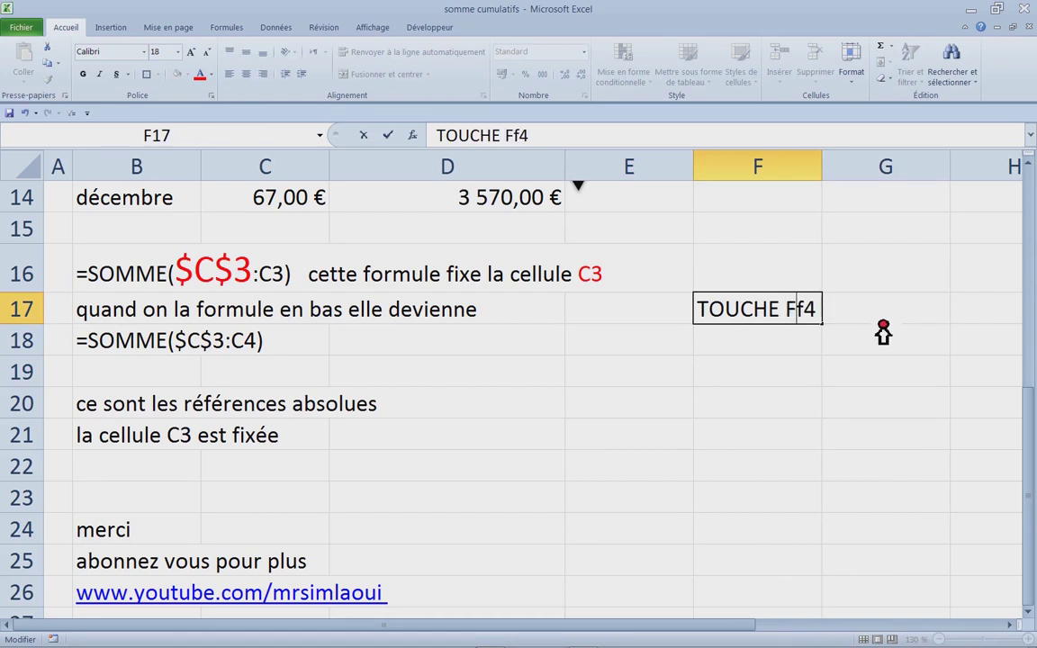
key(Return)
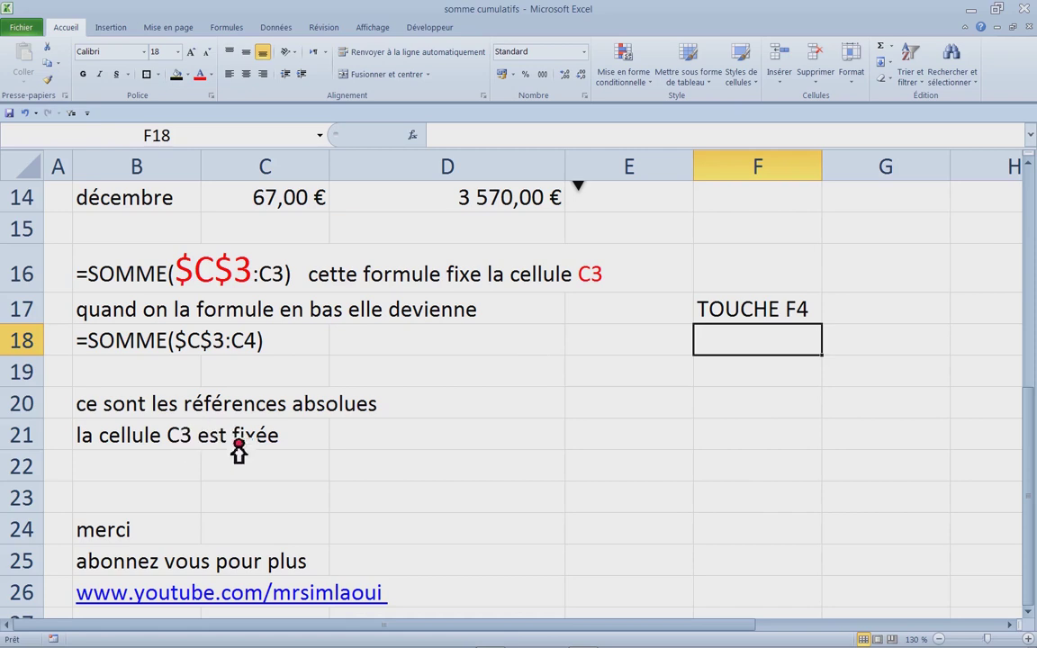
Inspect the cumulative receipts formula in D3 on the sheet where C3 is named montantjanvier.
scroll(217, 480, down, 1)
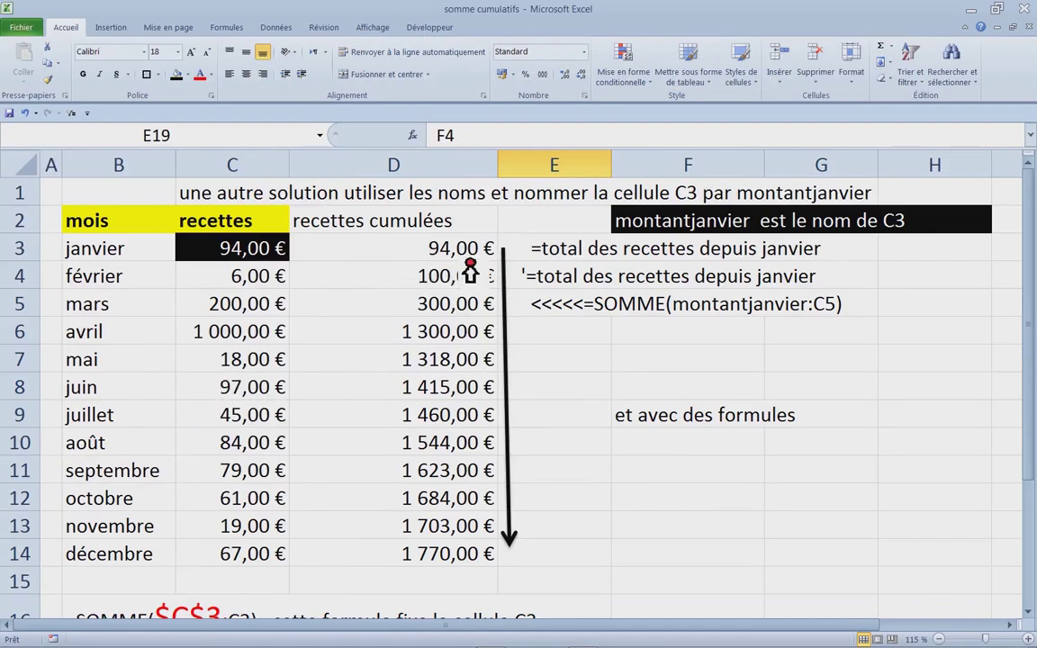
click(470, 261)
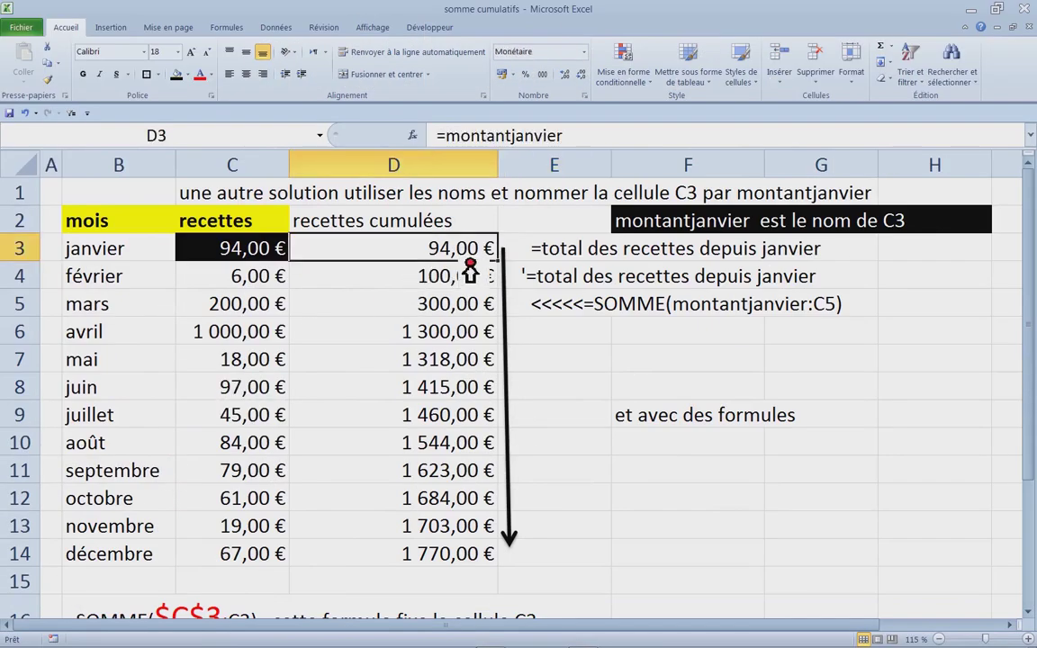
scroll(408, 333, up, 1)
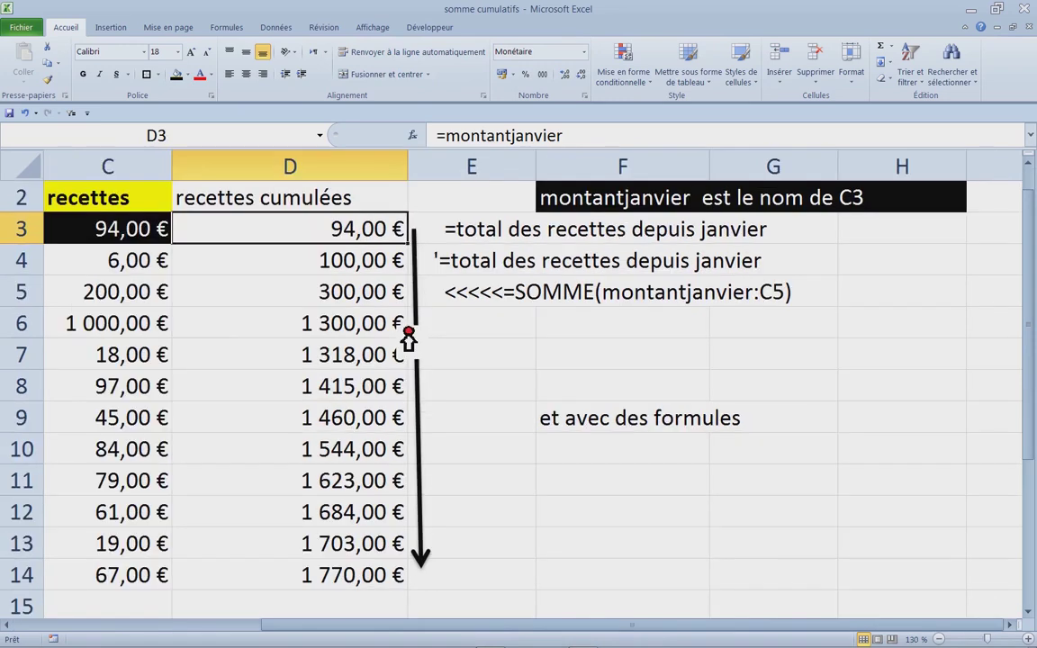
scroll(401, 334, down, 1)
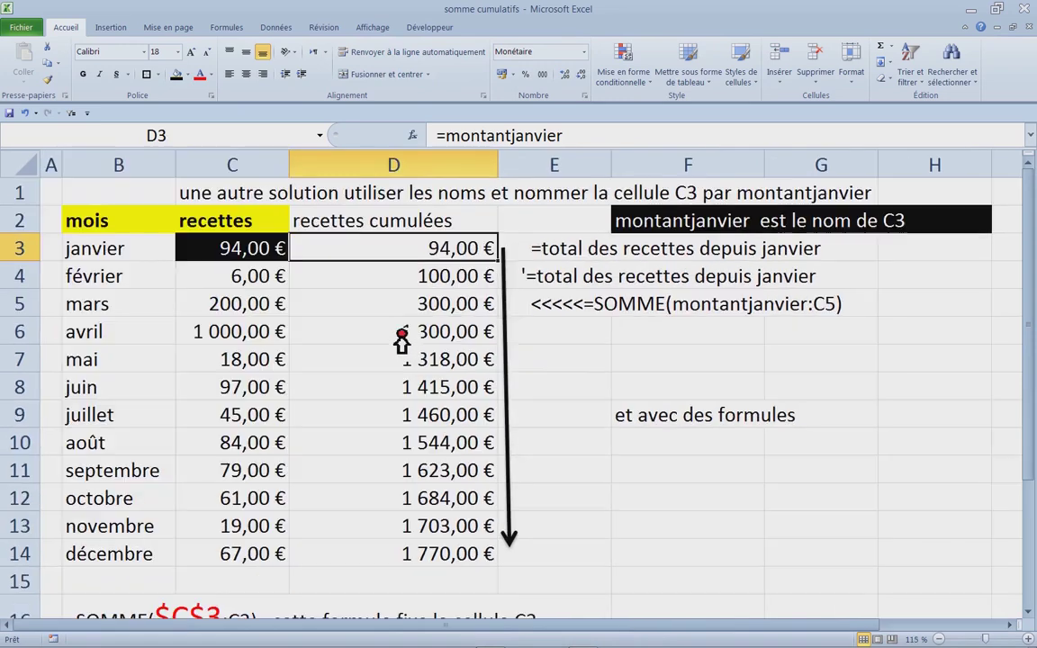
Try to rename cell C3 as montant janvier, with a space between the two words.
click(239, 252)
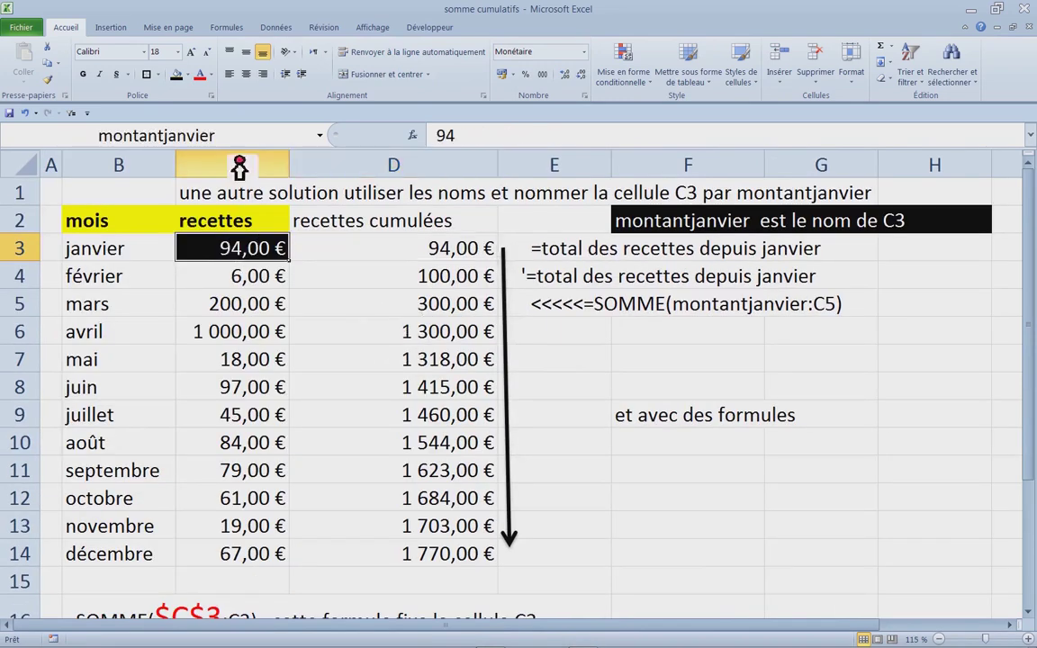
click(100, 138)
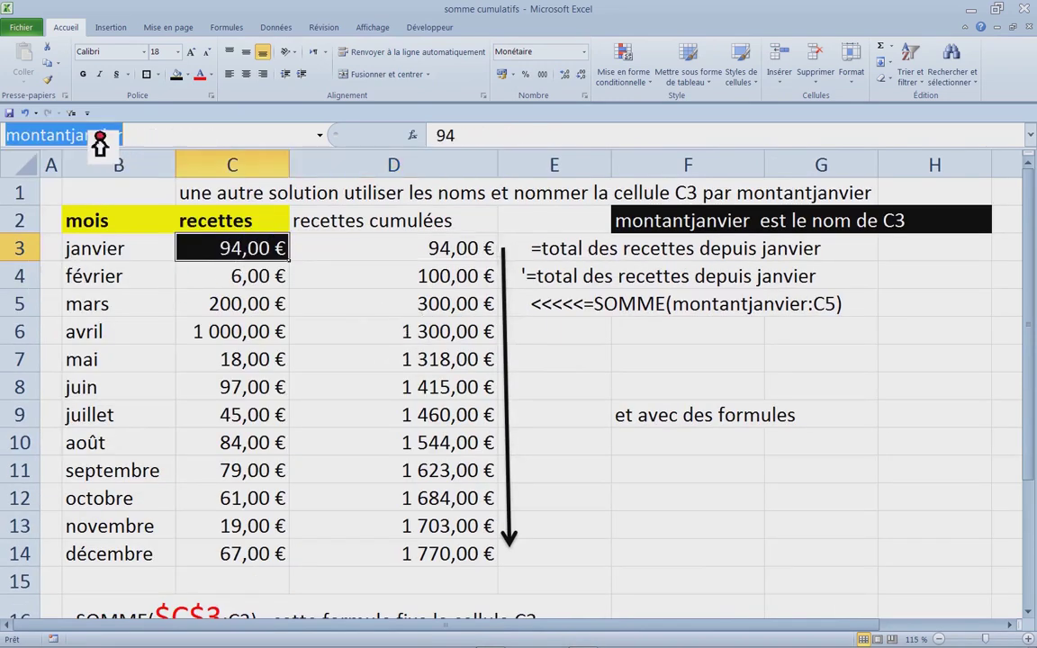
click(24, 141)
drag(24, 142, 250, 151)
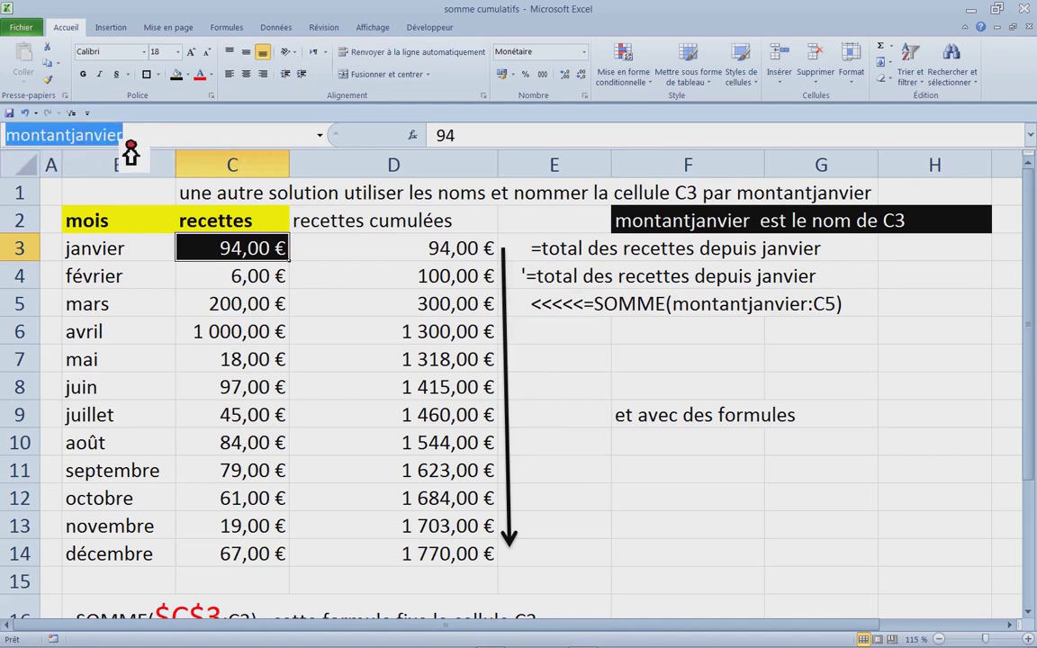
click(73, 137)
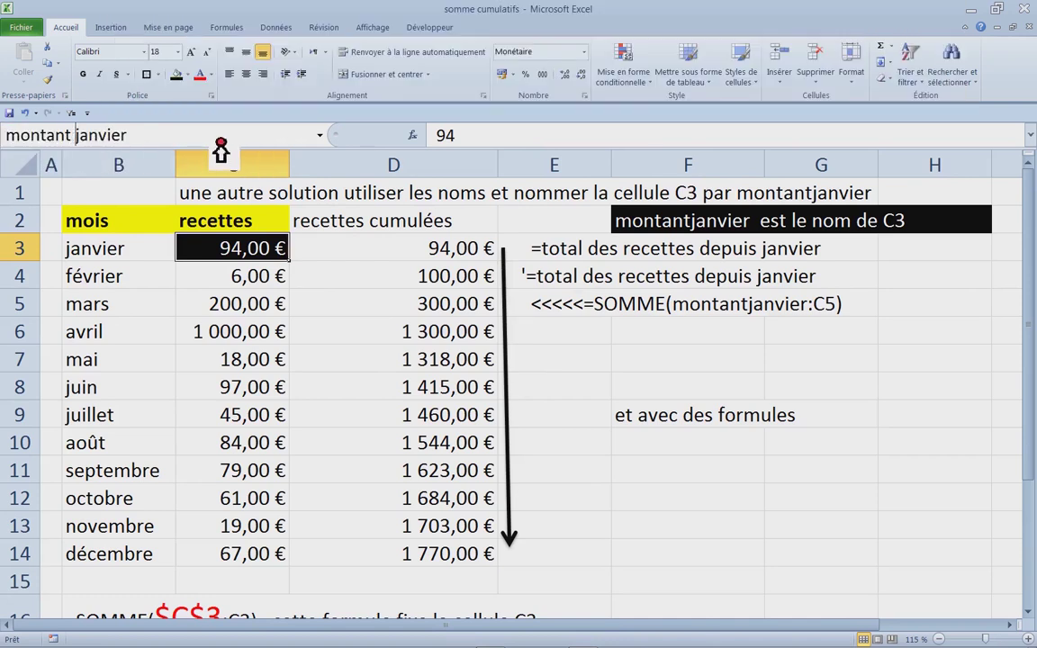
key(Return)
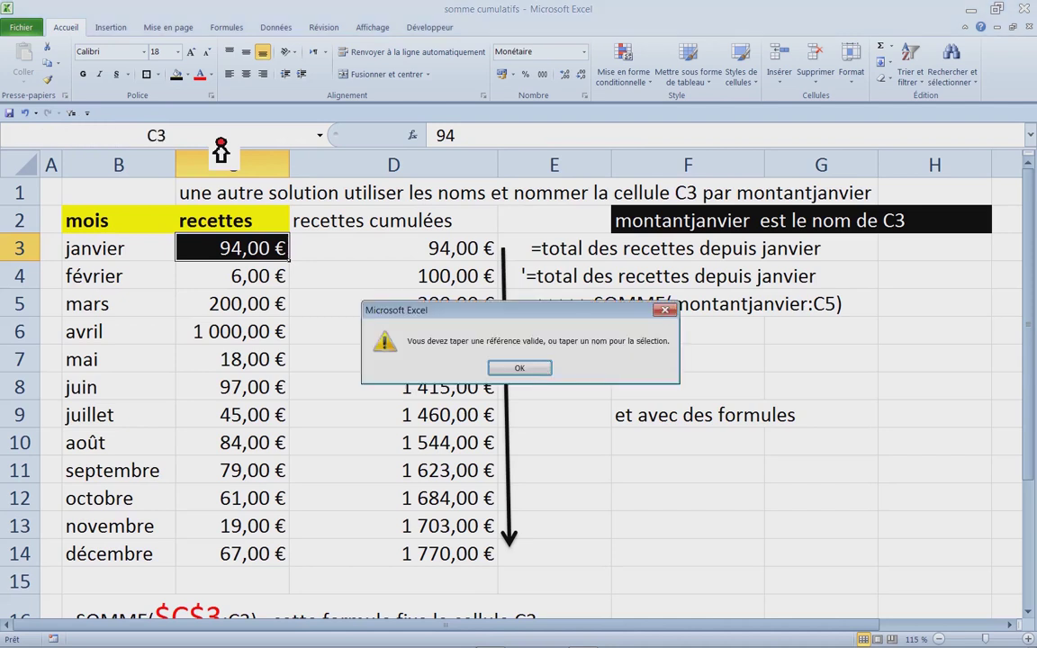
click(529, 369)
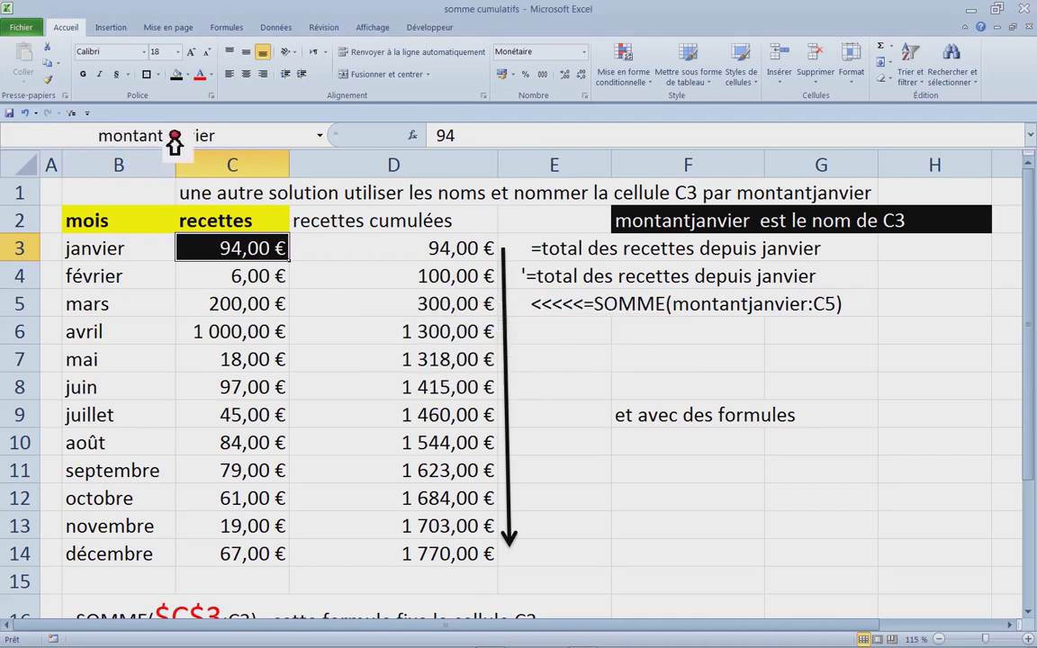
Try to rename cell C3 as *montantjanvier, with a leading asterisk.
click(110, 141)
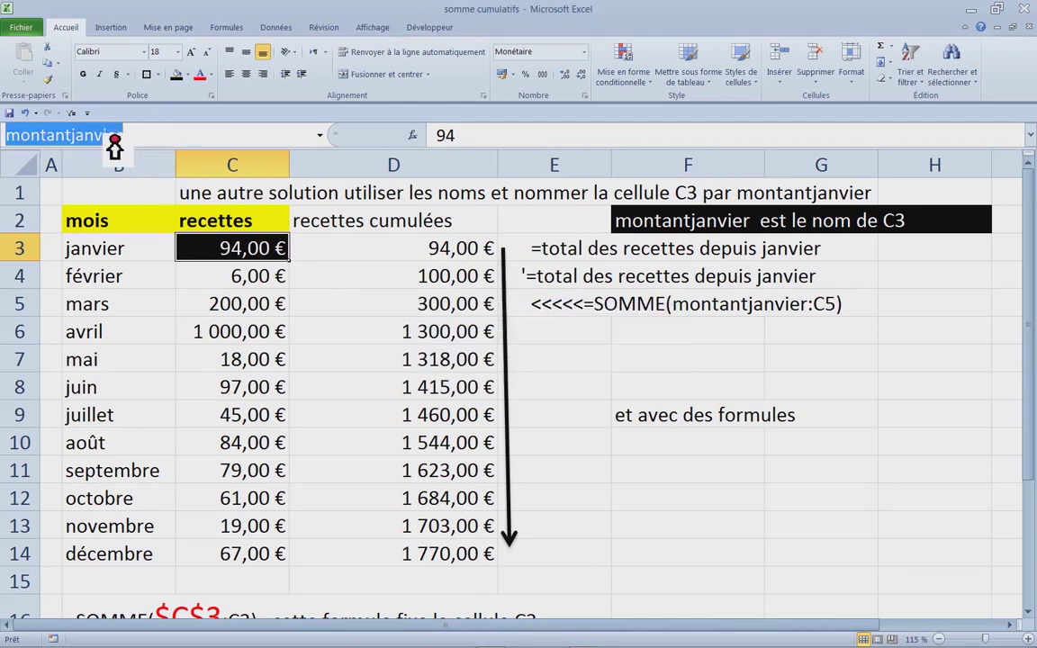
click(12, 142)
text(*)
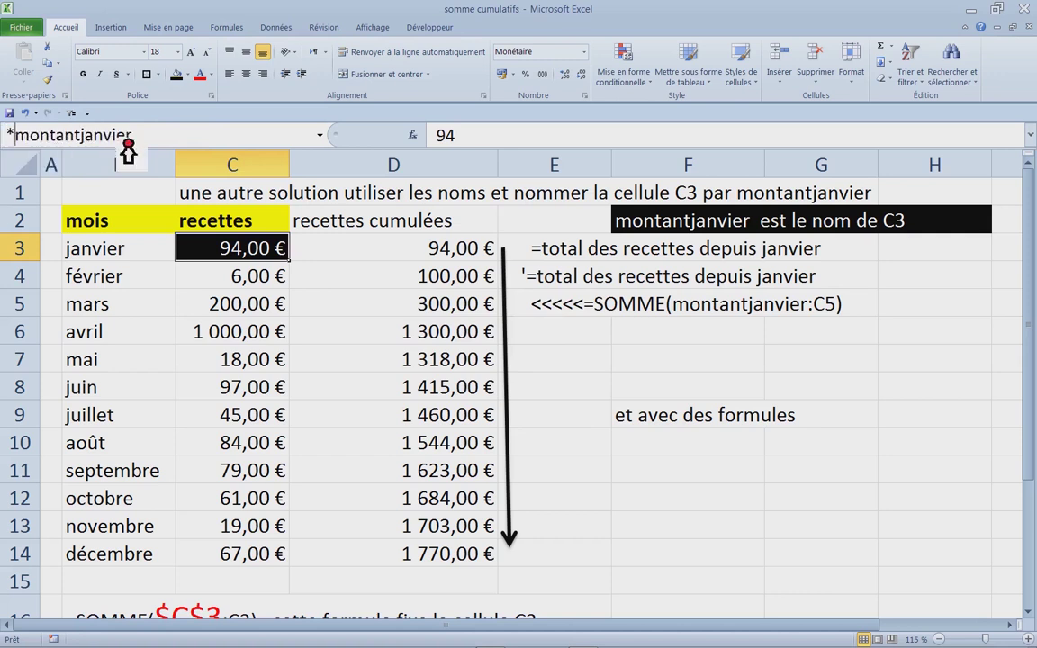
key(Return)
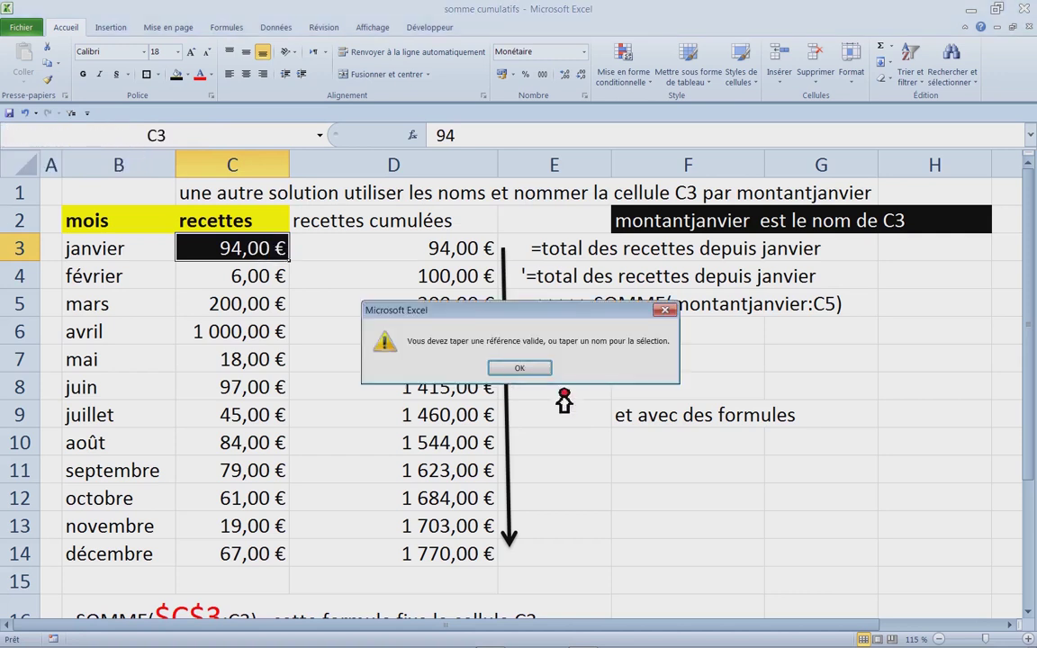
click(508, 367)
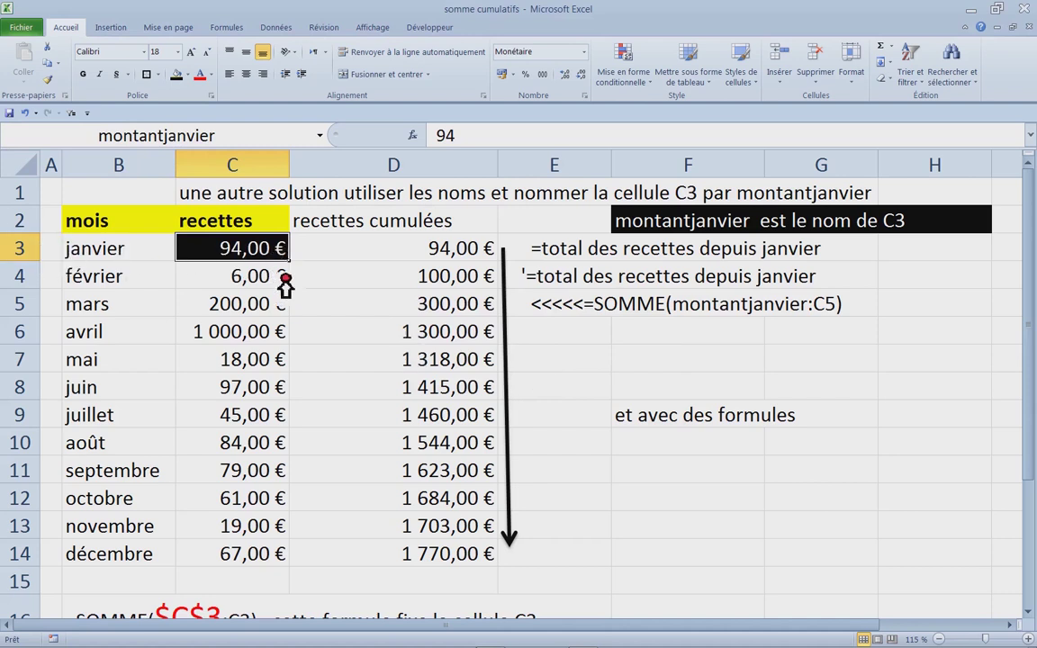
click(243, 325)
click(243, 257)
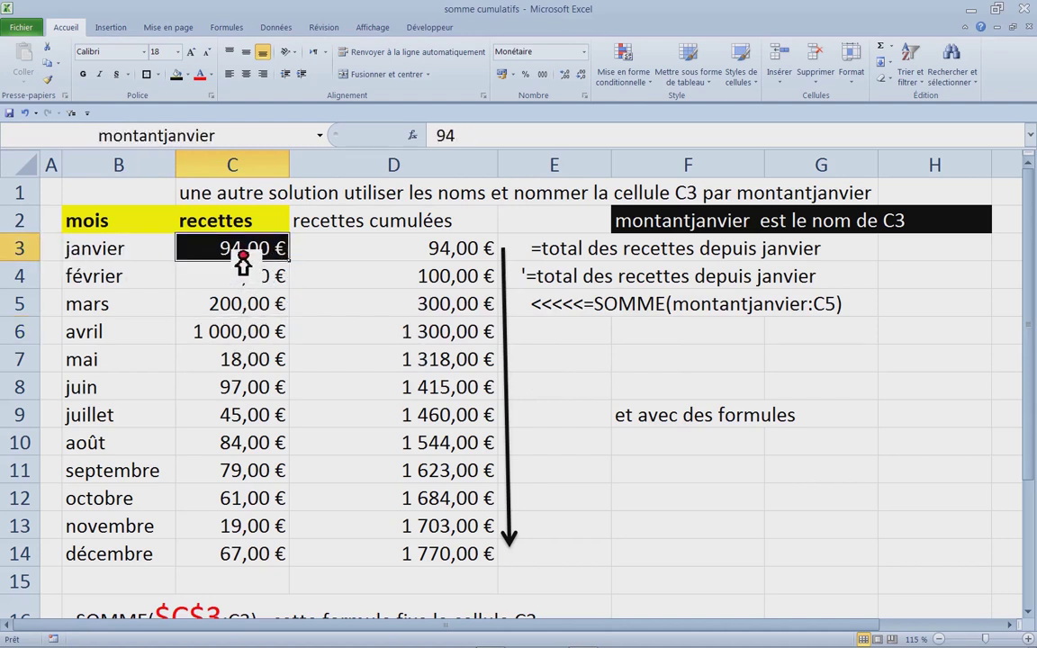
Fill the empty cell F7 with the standard light green color.
click(661, 470)
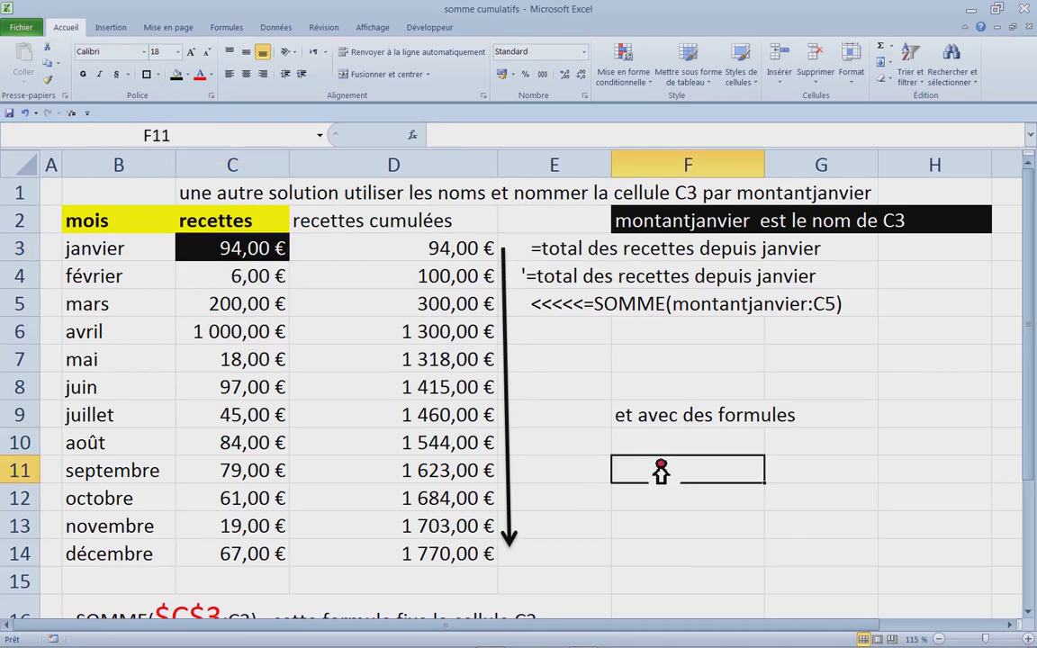
click(658, 359)
scroll(670, 369, down, 2)
scroll(666, 370, up, 1)
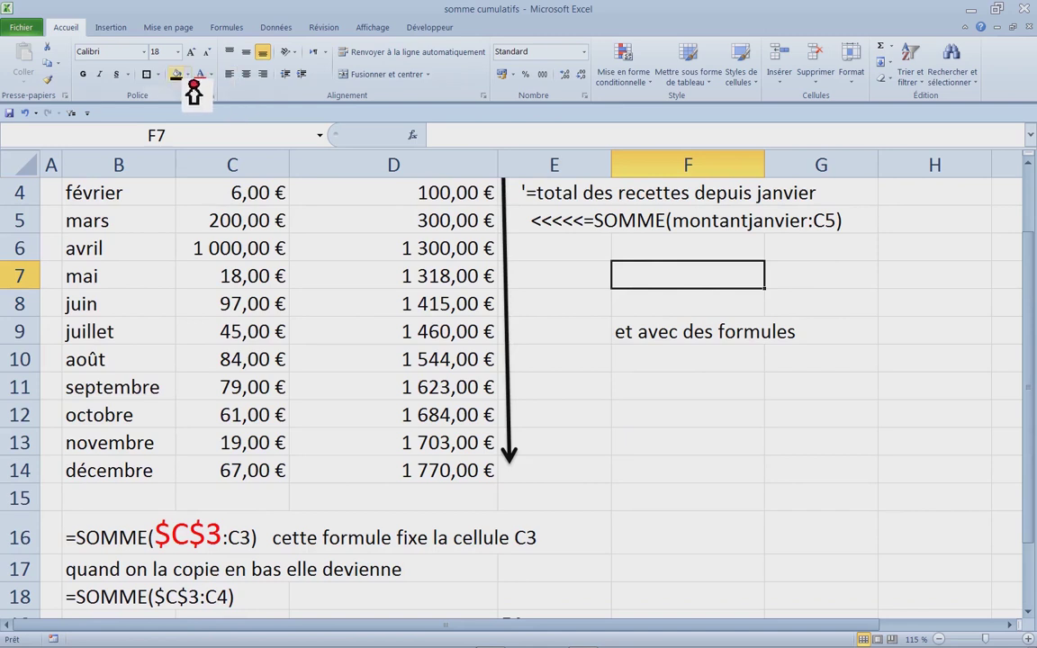
click(188, 74)
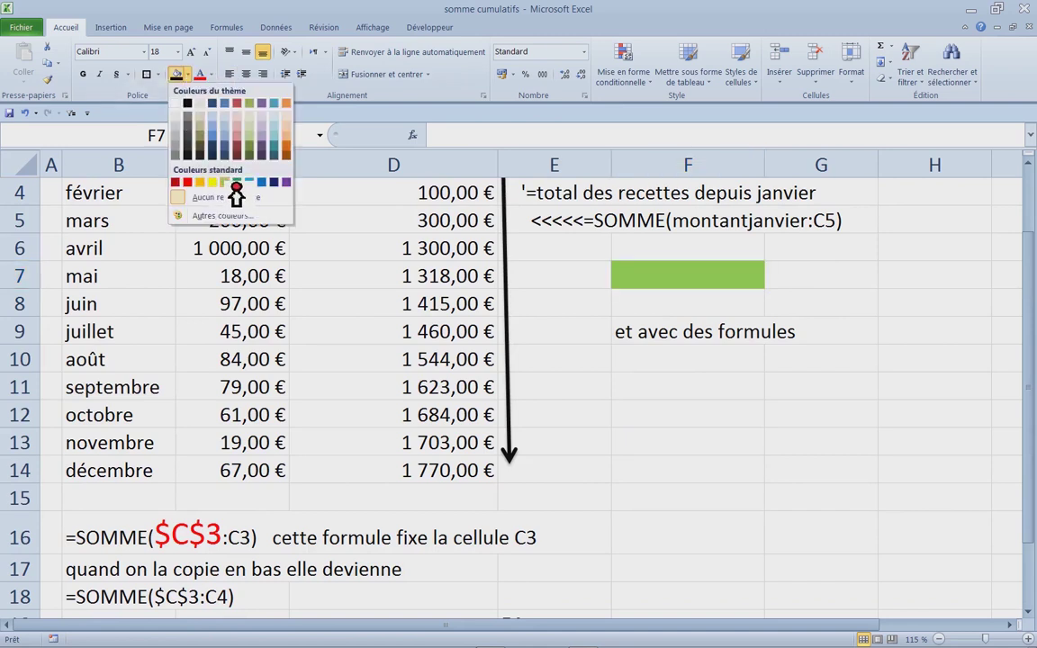
click(205, 190)
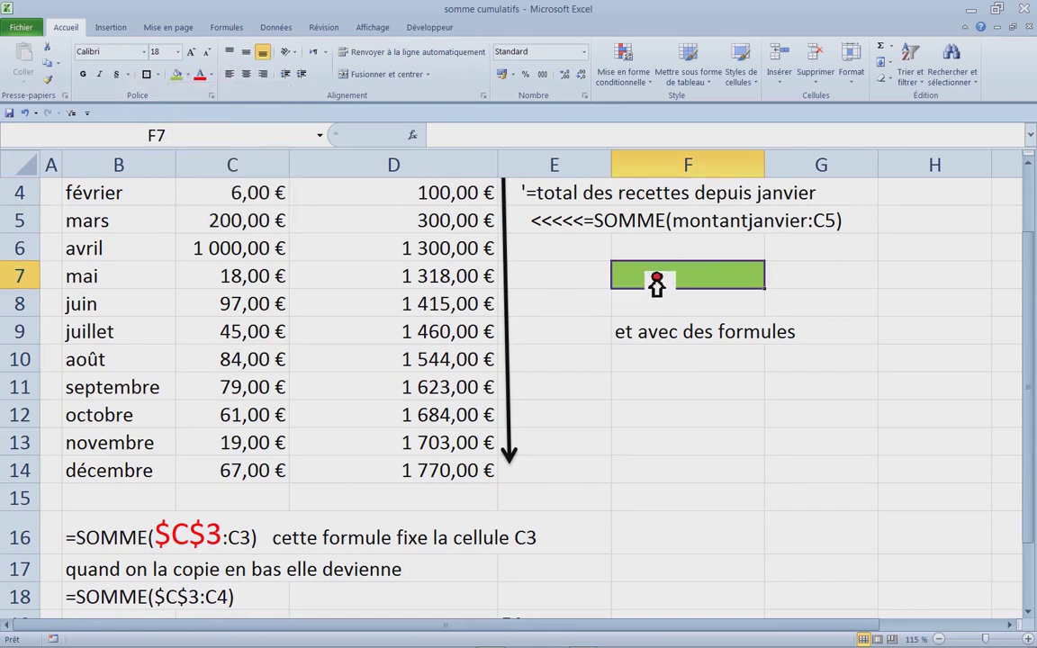
click(149, 135)
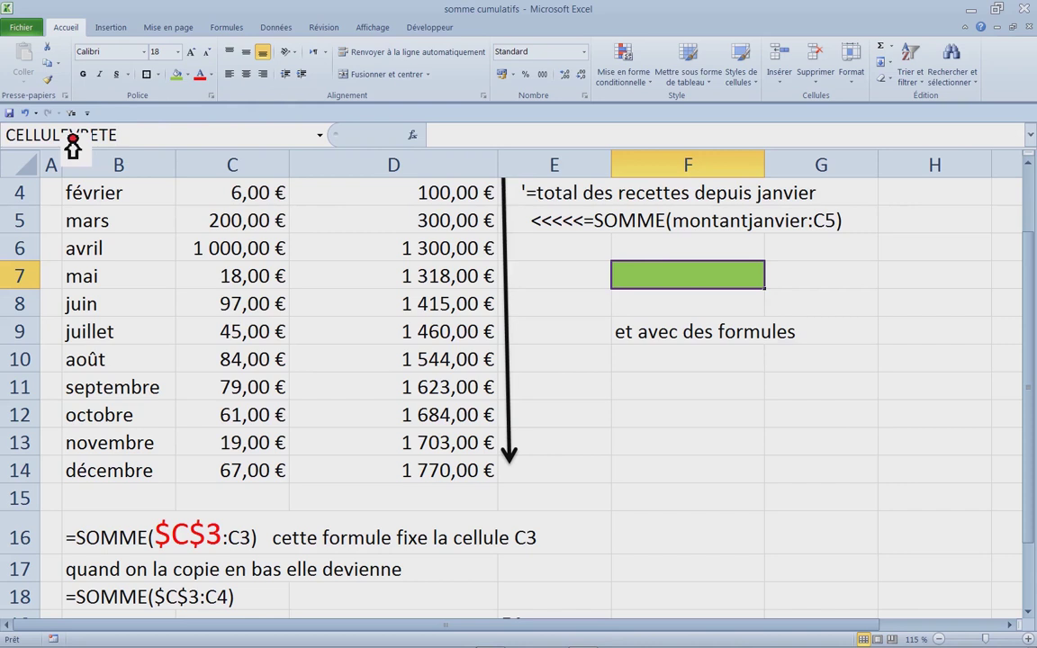
key(BackSpace)
key(BackSpace)
key(BackSpace)
key(BackSpace)
key(BackSpace)
key(BackSpace)
key(BackSpace)
key(BackSpace)
key(BackSpace)
key(BackSpace)
key(BackSpace)
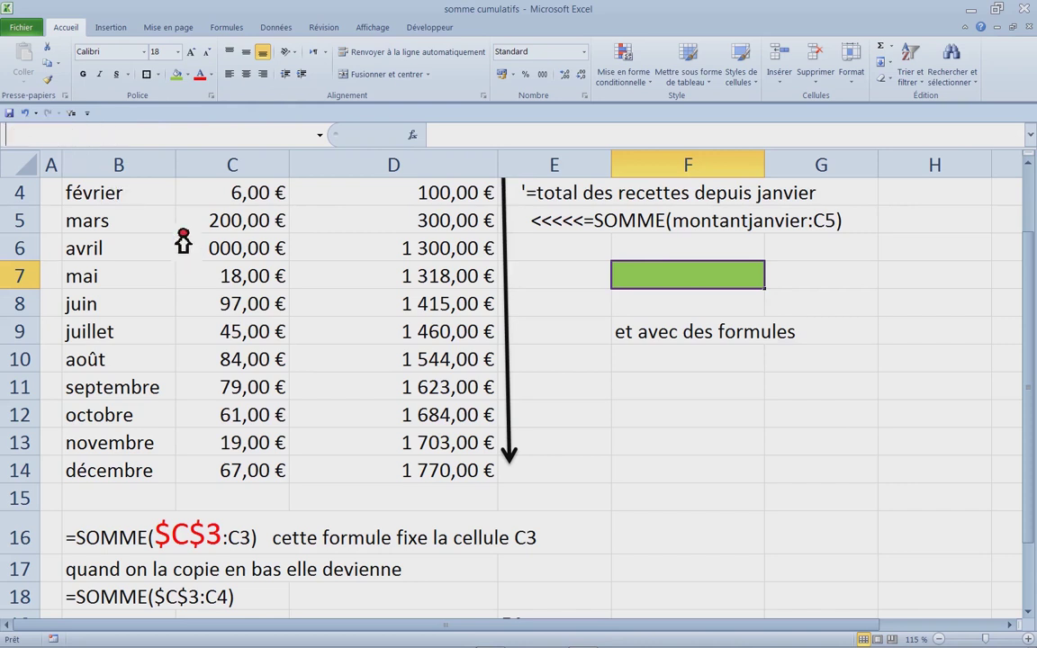
key(Escape)
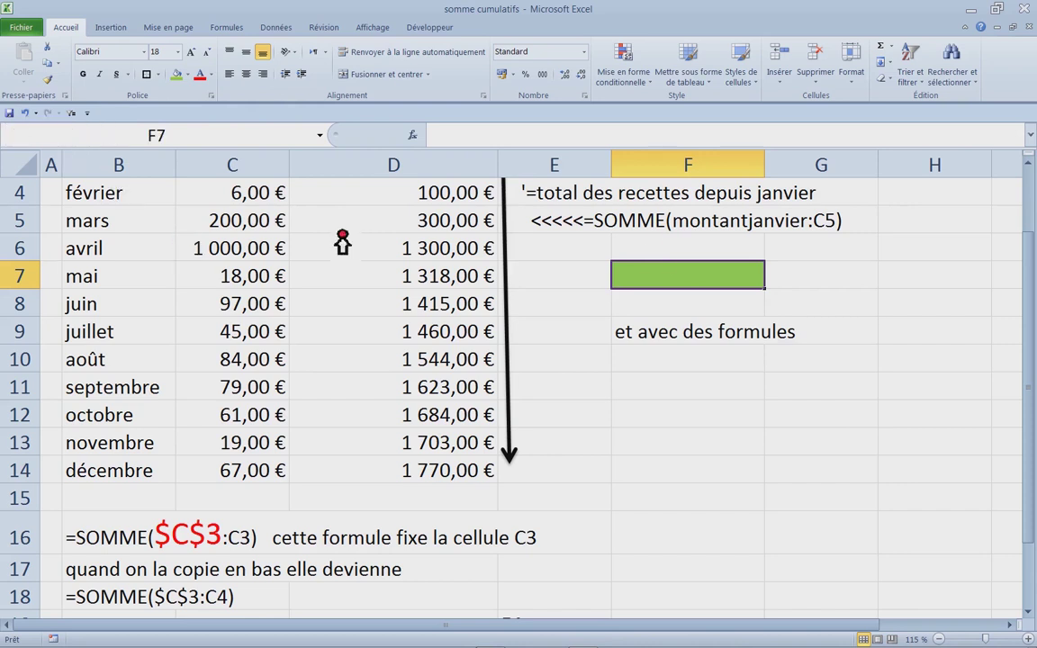
Collapse the ribbon to show more rows of the sheet around the green cell F7.
right_click(648, 285)
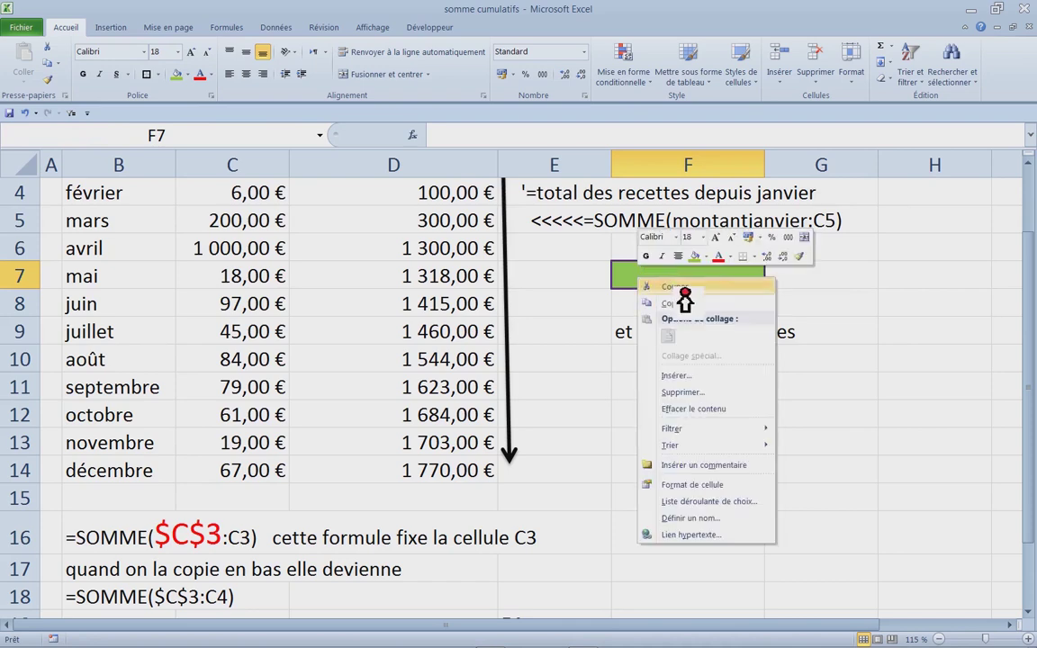
key(Escape)
scroll(857, 331, down, 1)
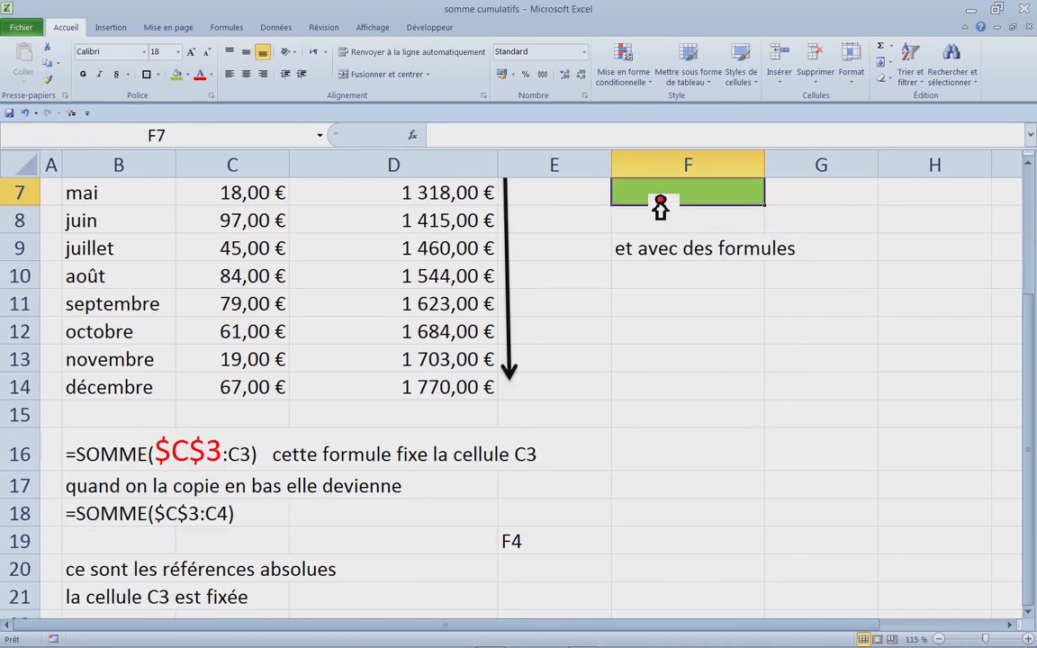
double_click(84, 36)
scroll(648, 261, up, 1)
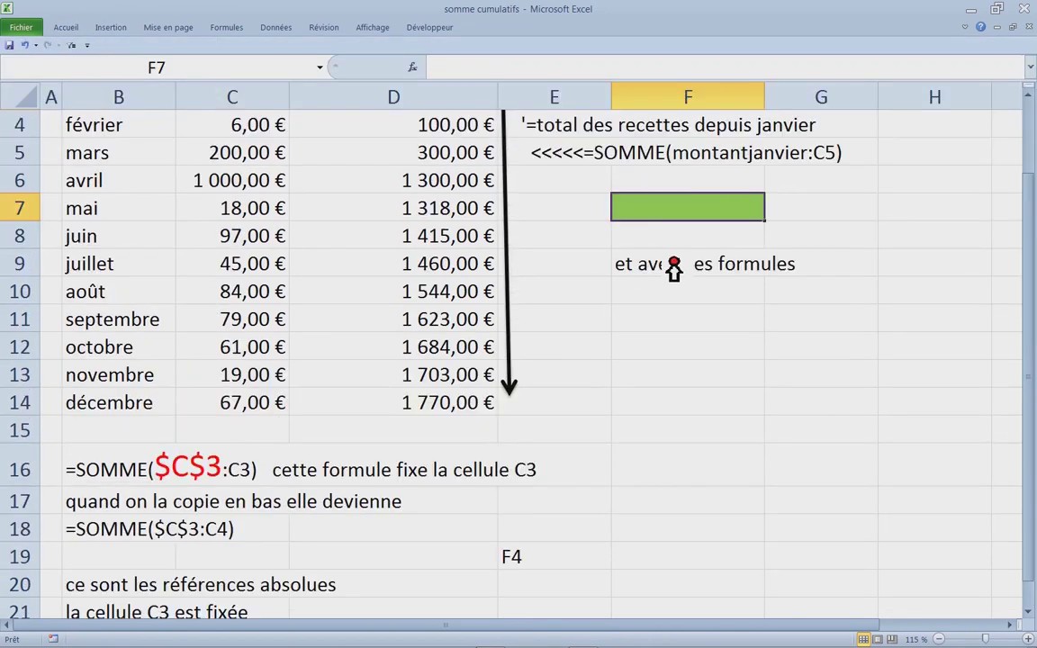
Examine the name definition options for green cell F7, including its Classeur scope, comment and cell reference, and close them without creating a name.
right_click(654, 216)
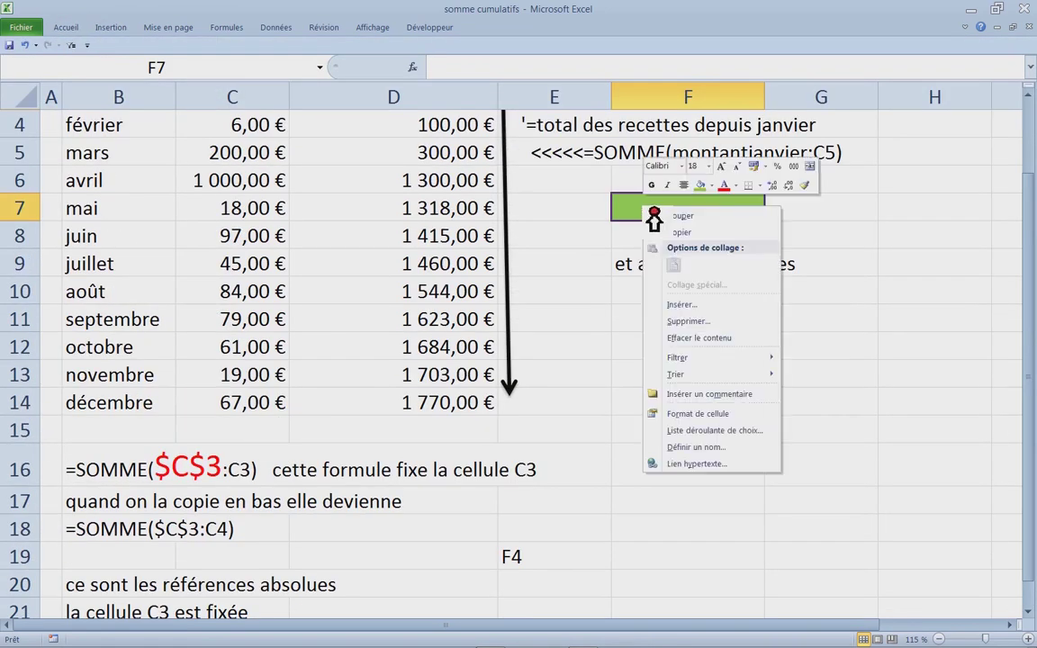
click(733, 450)
drag(745, 356, 449, 164)
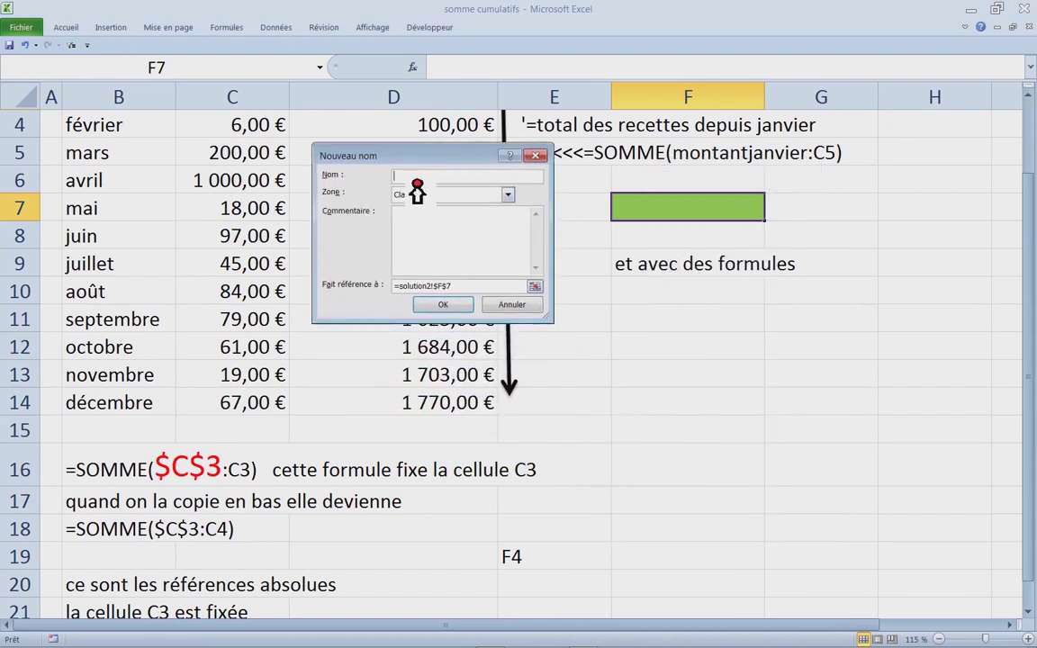
click(419, 194)
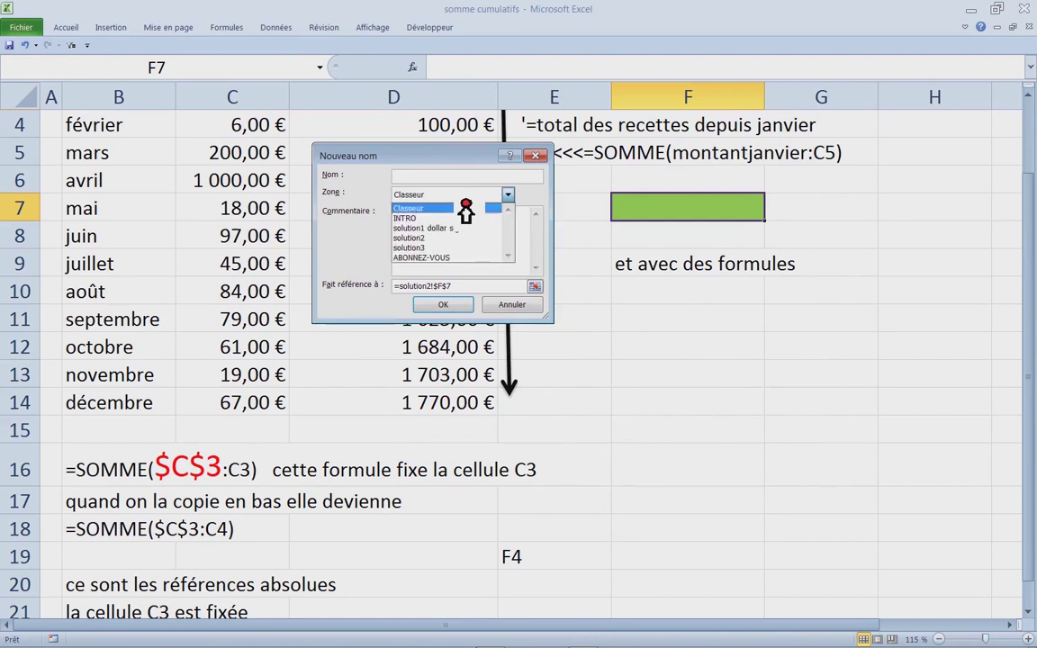
click(465, 209)
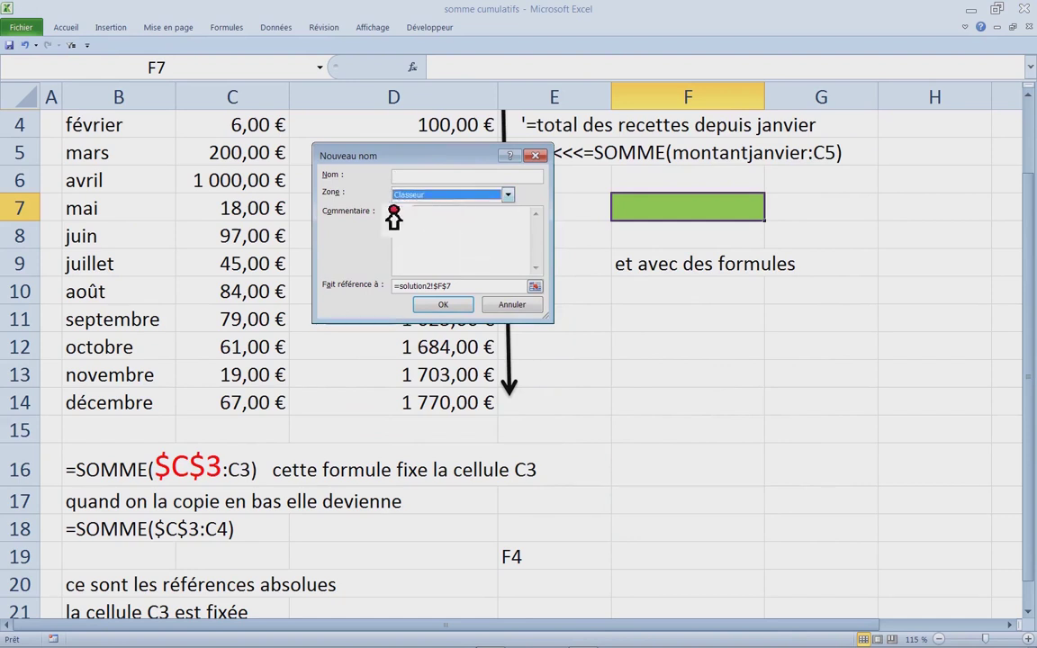
click(416, 229)
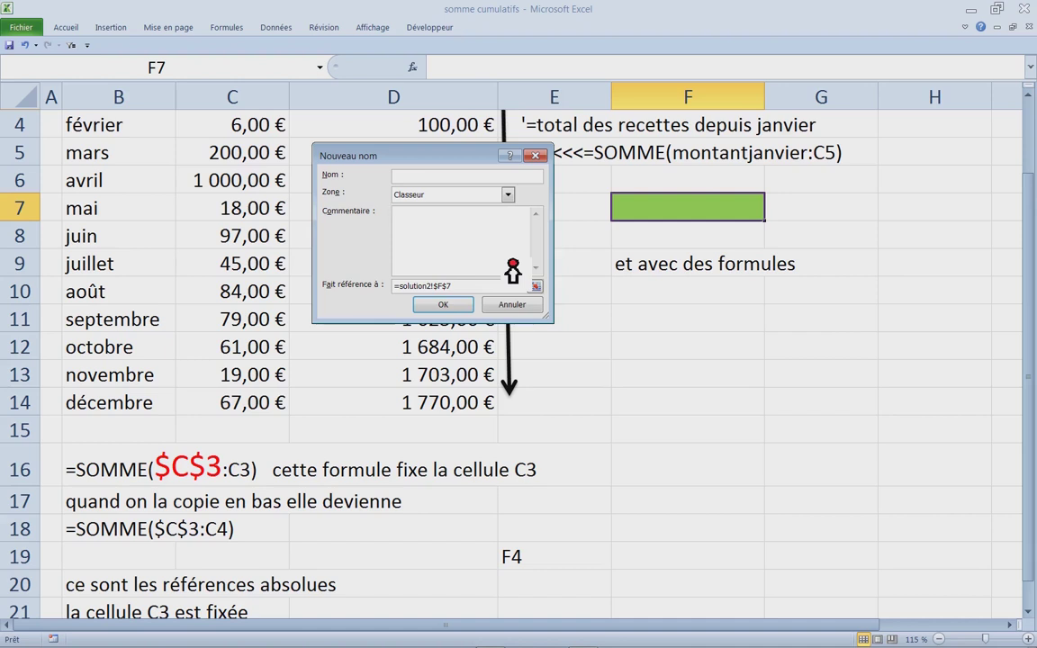
click(423, 287)
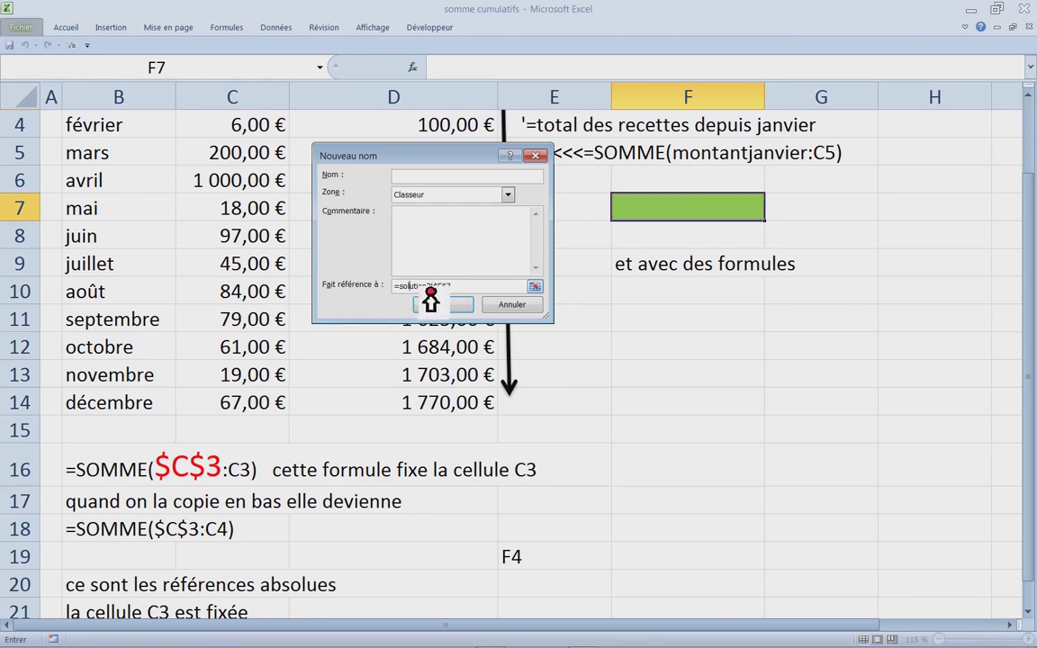
key(super+plus)
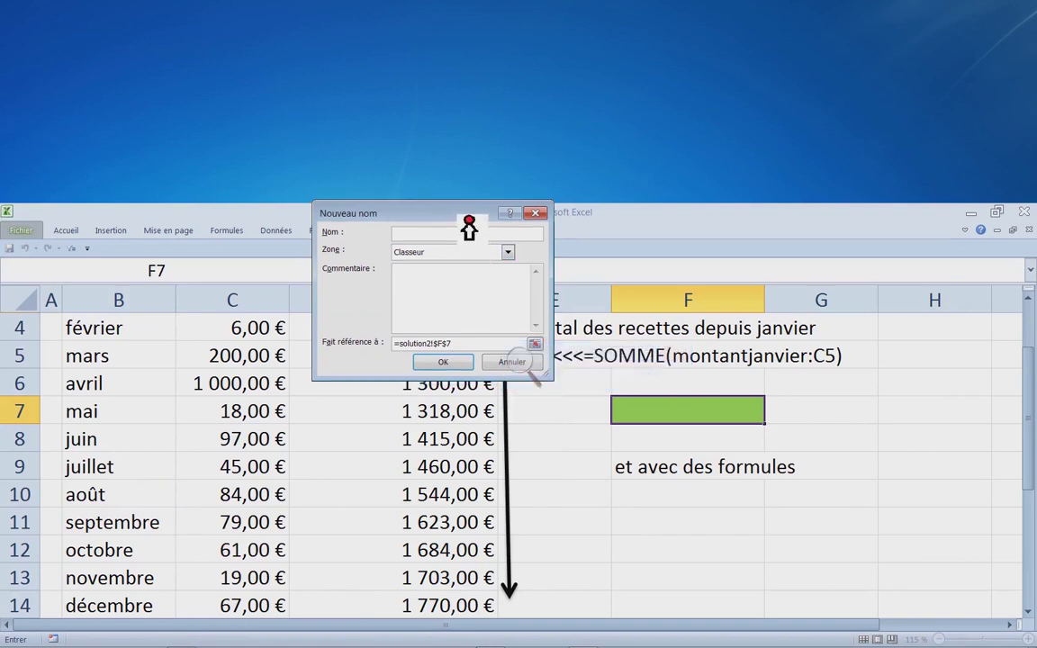
drag(469, 223, 471, 253)
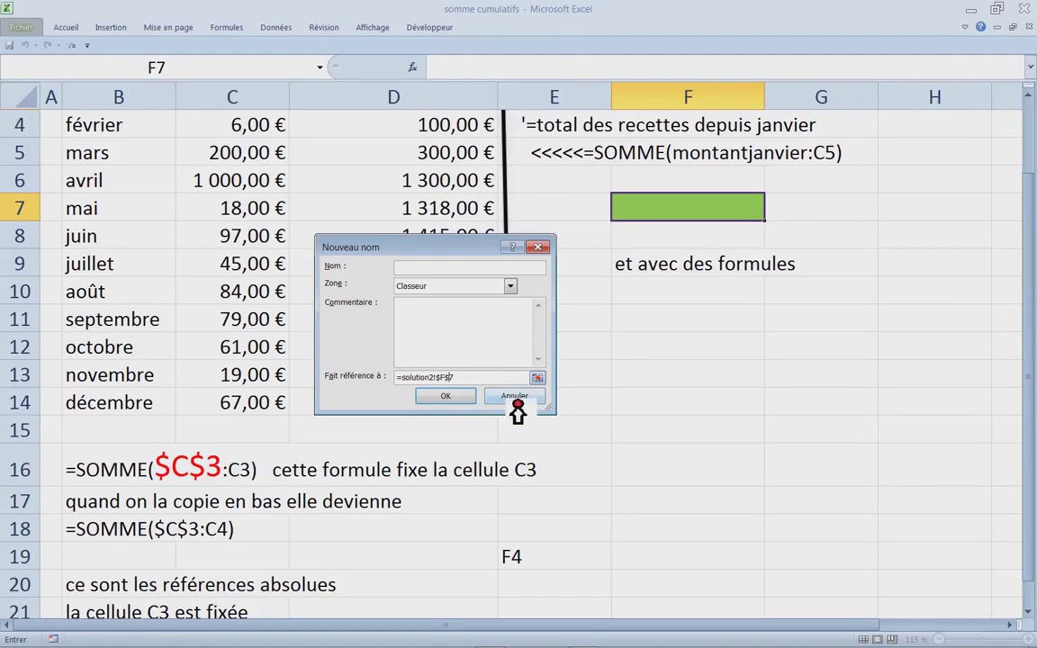
click(515, 397)
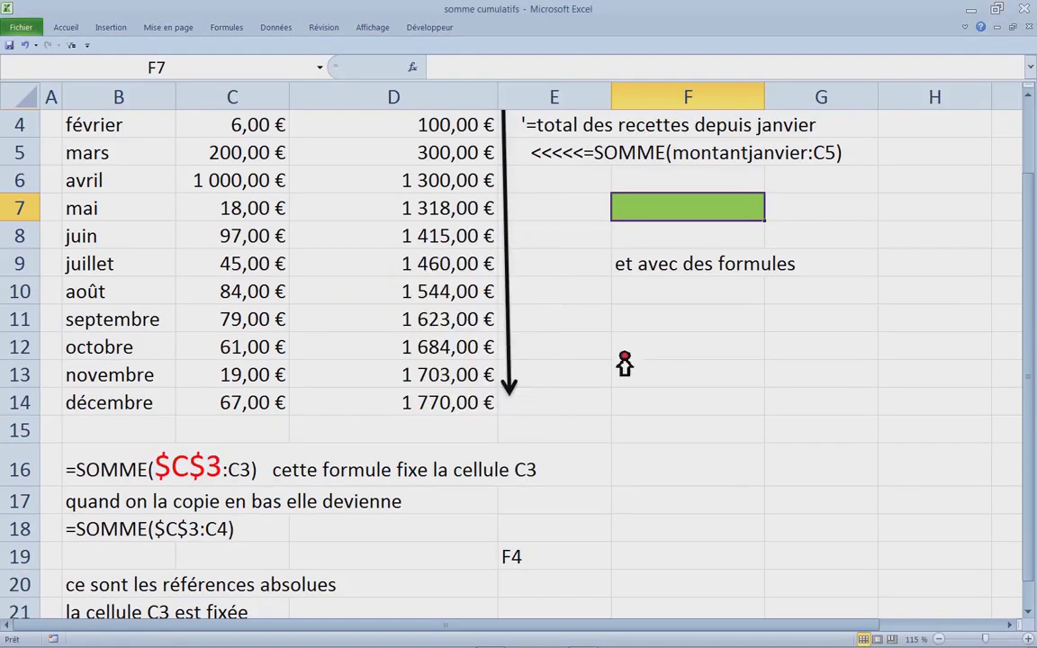
Re-enter the January cumulative formula =montantjanvier in cell D3 by referring to the named cell C3.
scroll(623, 365, up, 1)
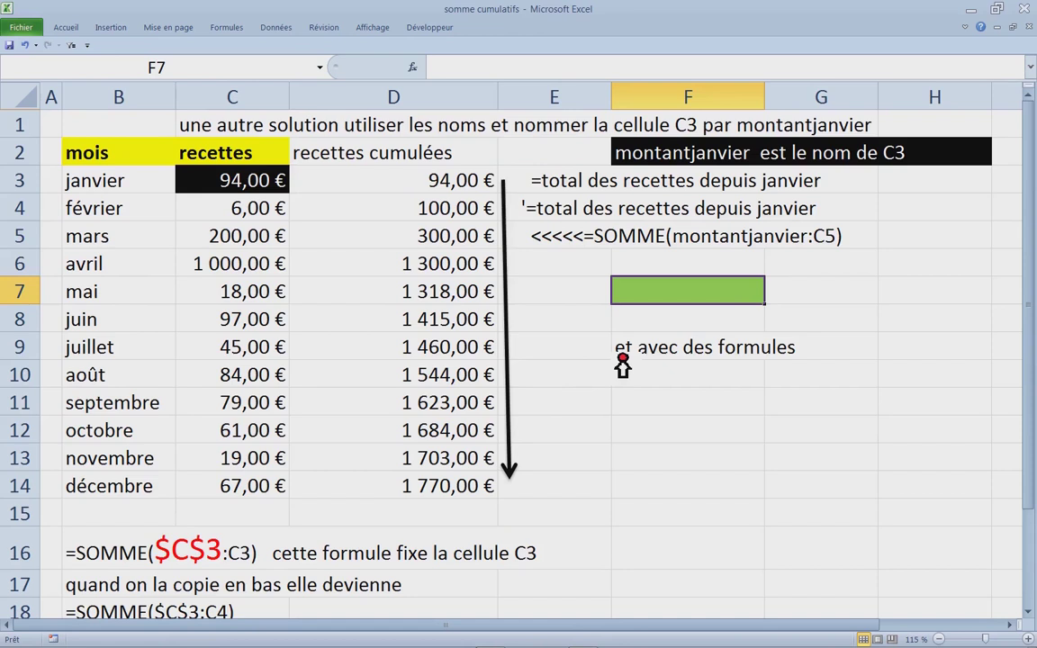
click(444, 189)
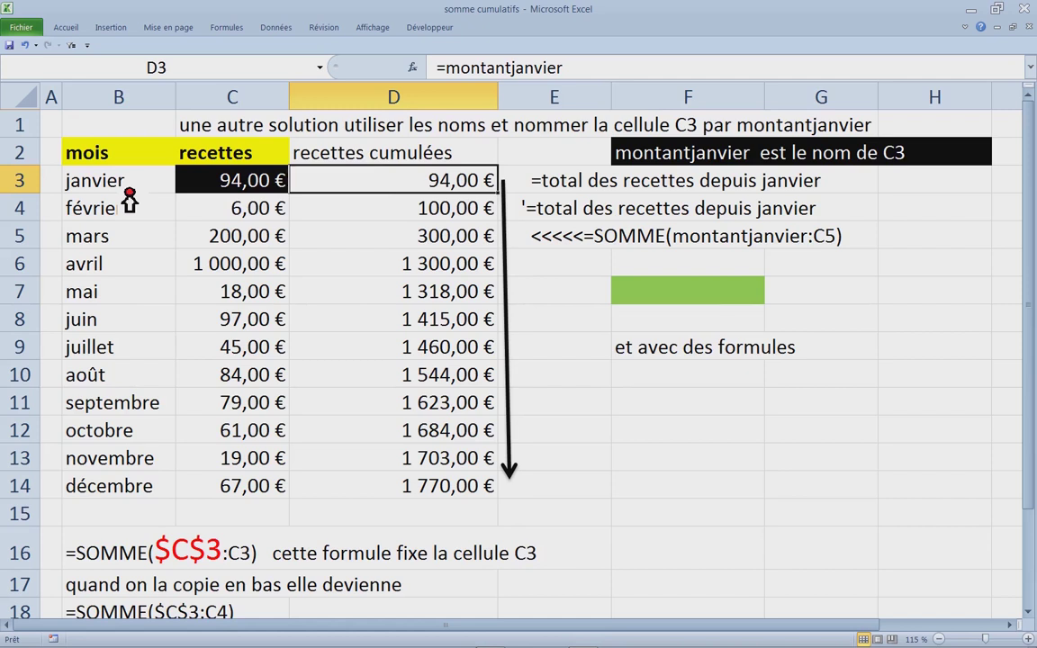
text(+)
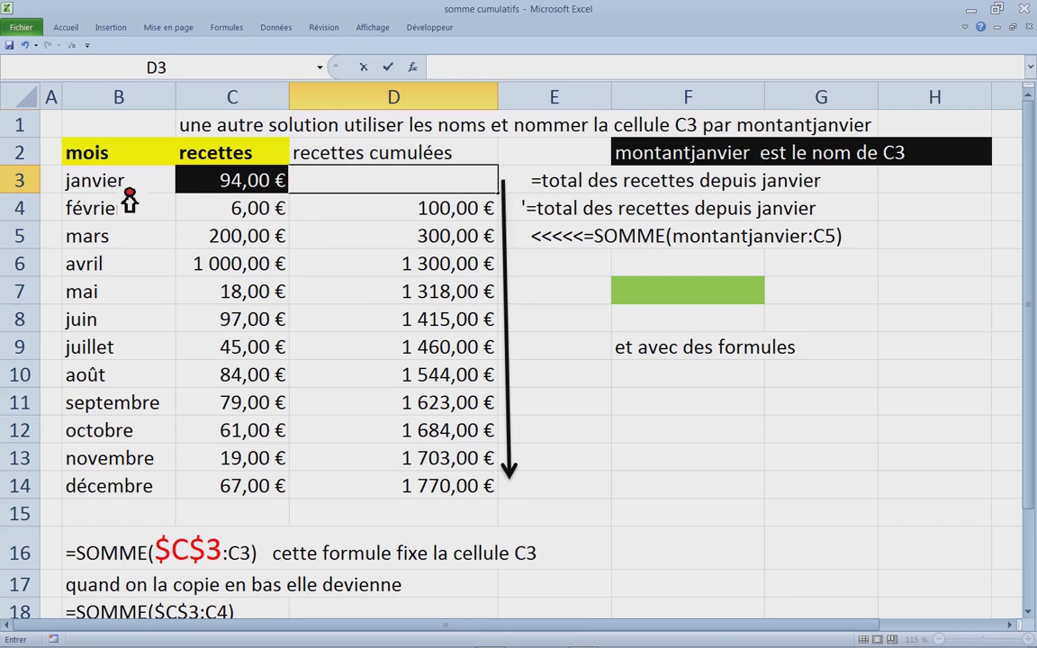
click(229, 184)
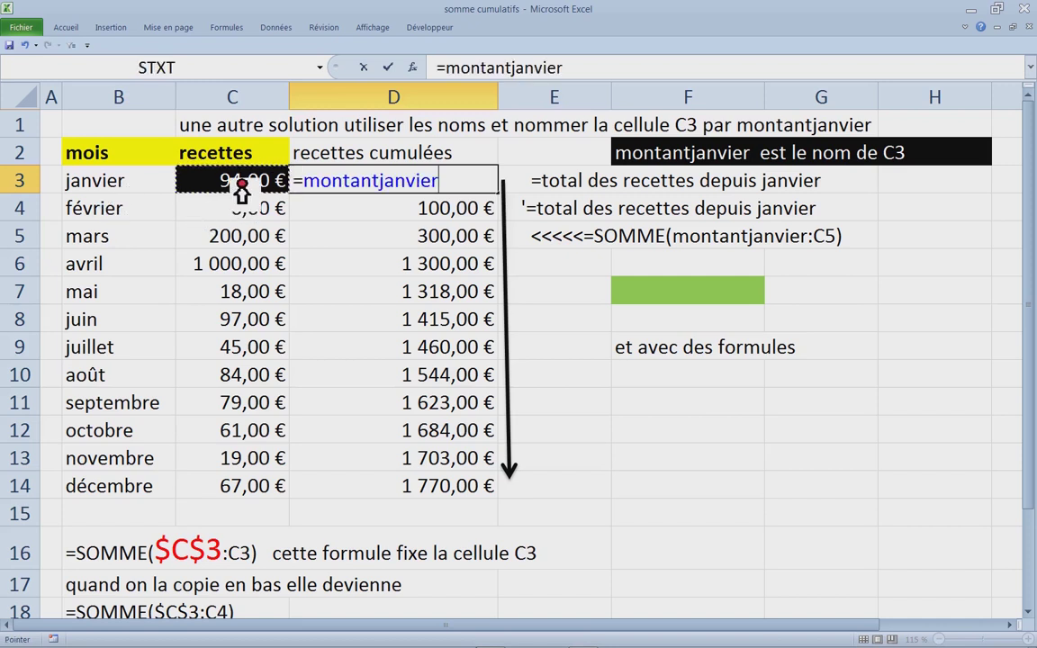
key(Return)
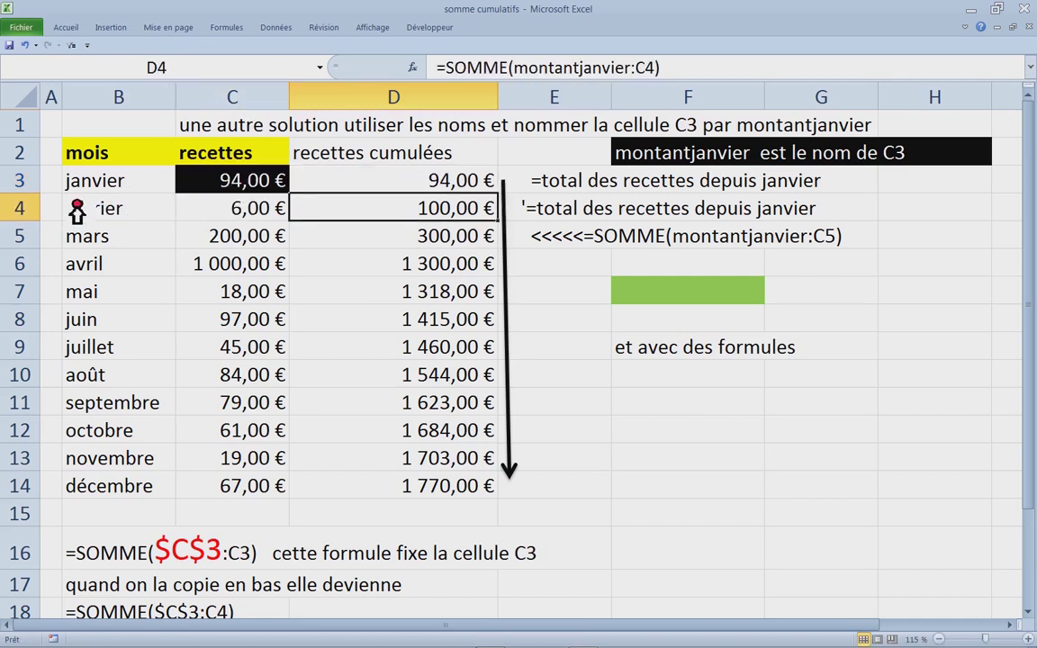
Re-enter the February cumulative formula =SOMME(montantjanvier:C4) in cell D4 by picking the named cell C3 for its first reference.
double_click(430, 216)
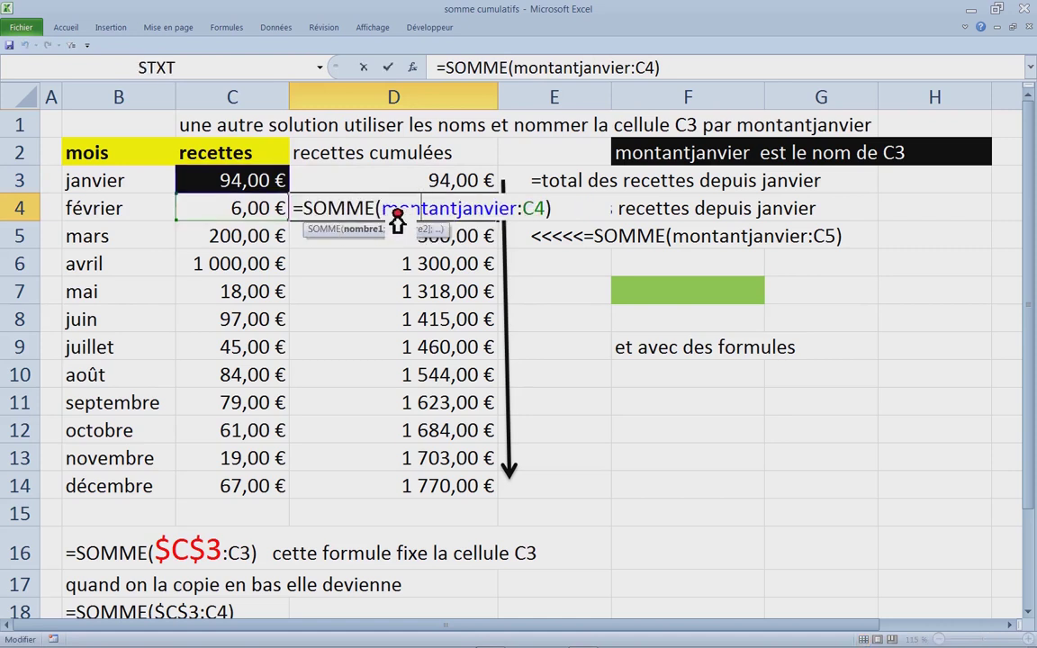
drag(384, 216, 520, 217)
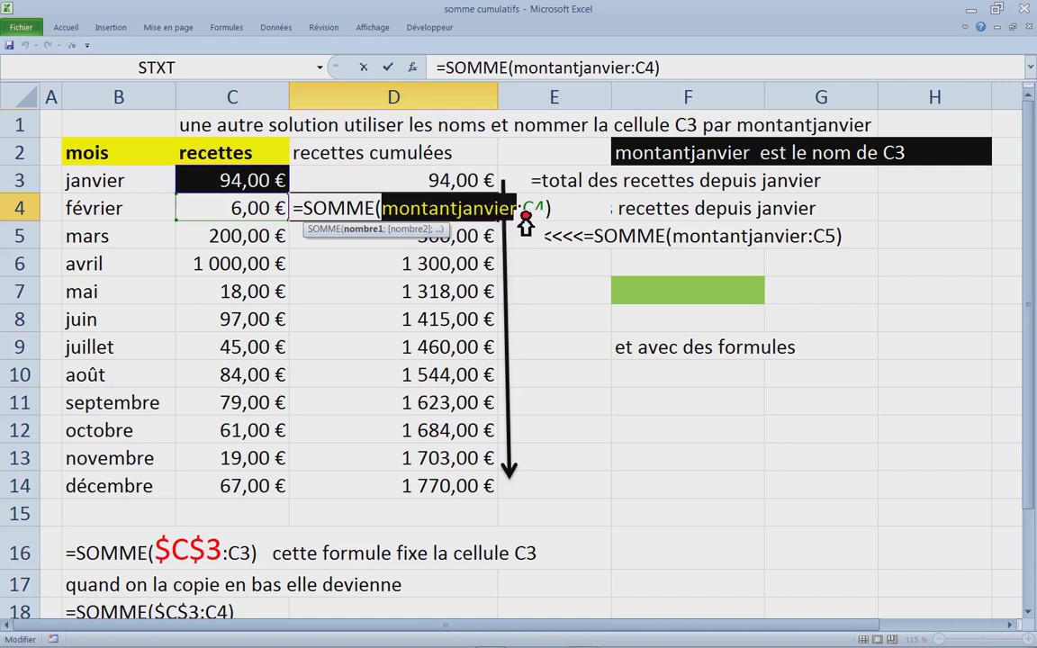
key(BackSpace)
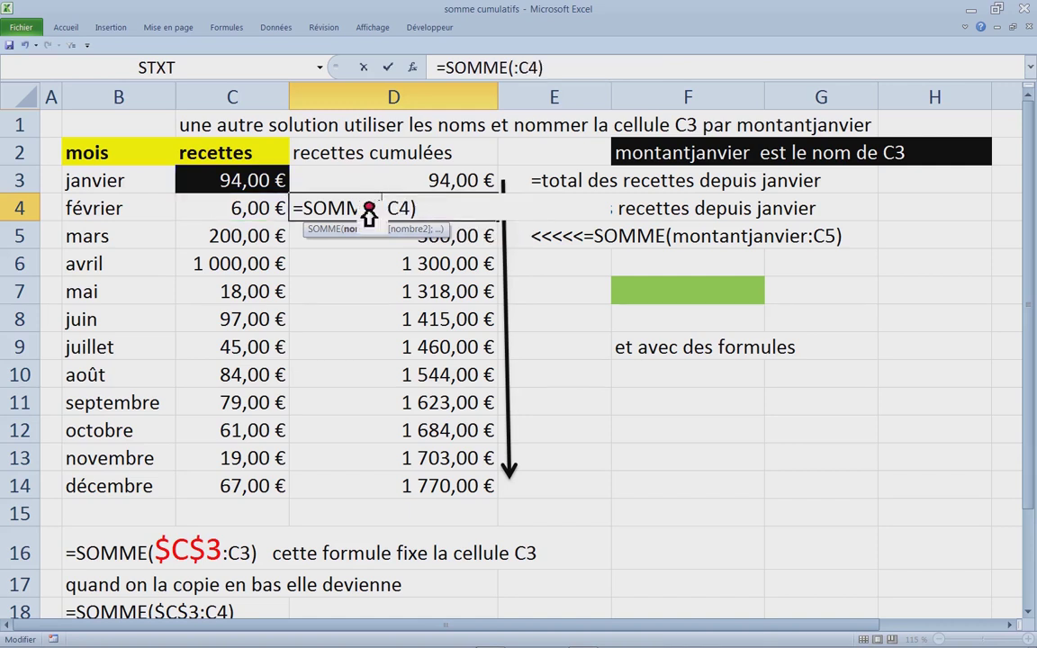
click(244, 185)
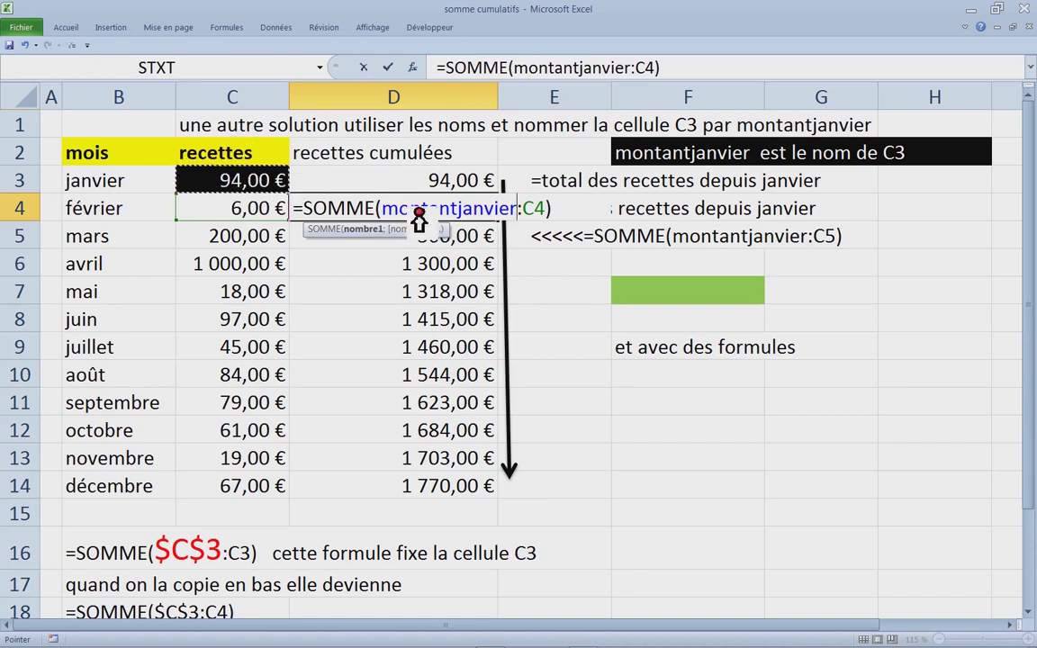
key(Return)
Rebuild D4 as =SOMME(montantjanvier:C4) by pasting montantjanvier from the list of defined names, and copy the formula down through D14.
click(475, 214)
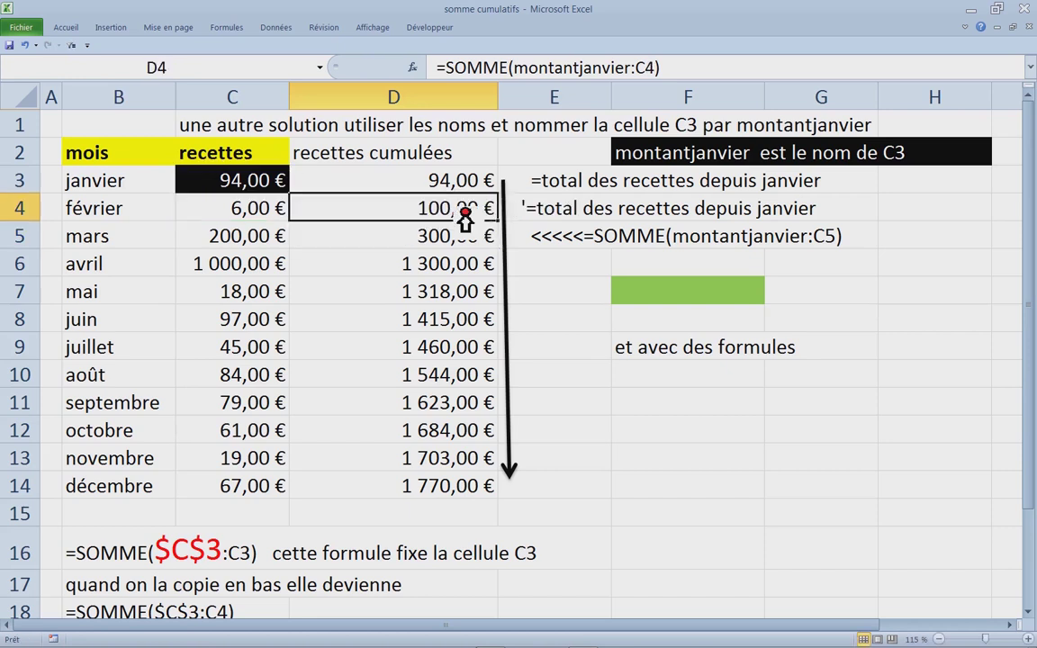
double_click(474, 214)
double_click(469, 214)
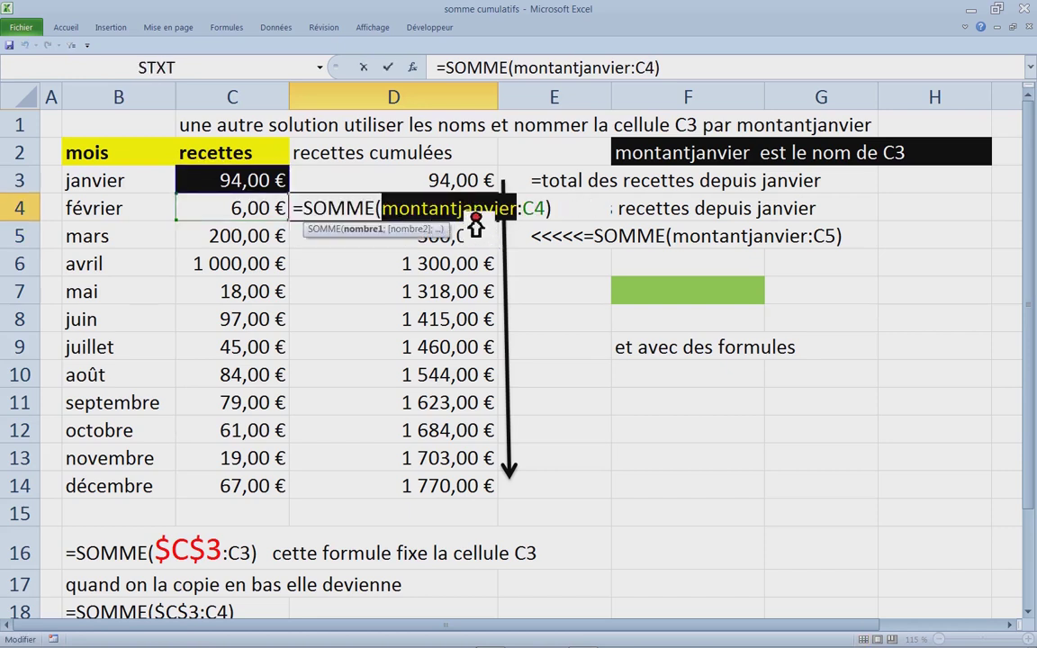
key(Delete)
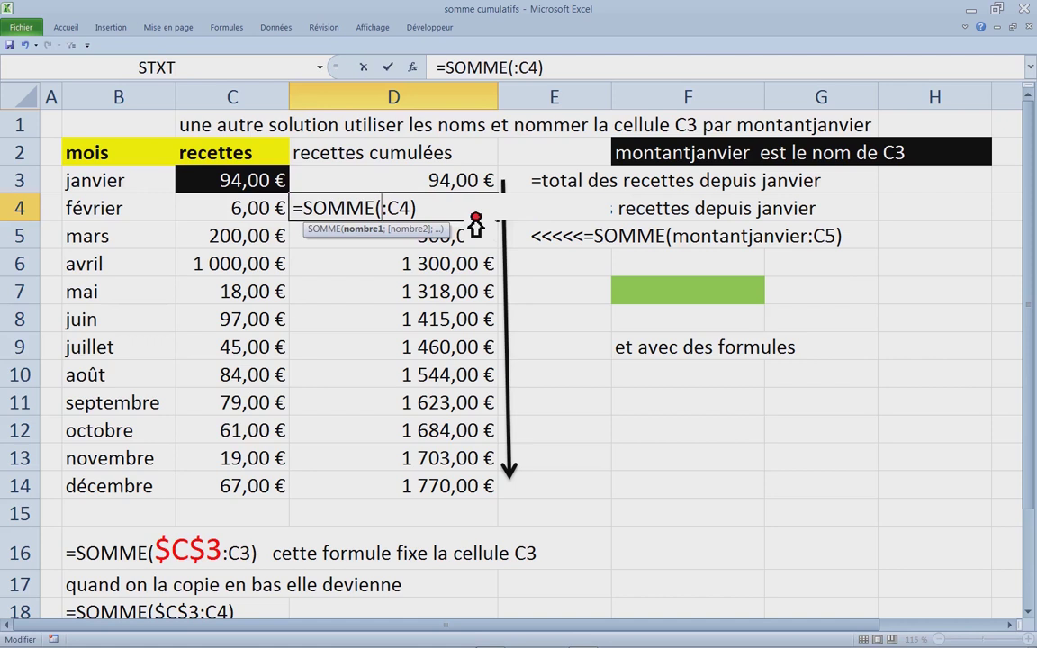
key(F3)
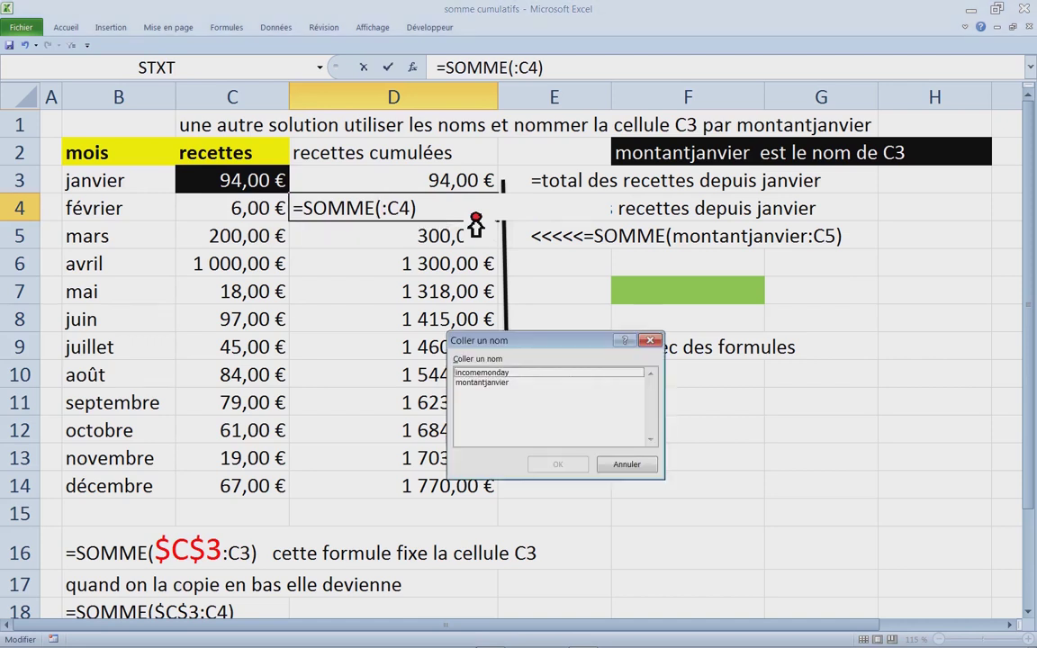
drag(544, 342, 344, 341)
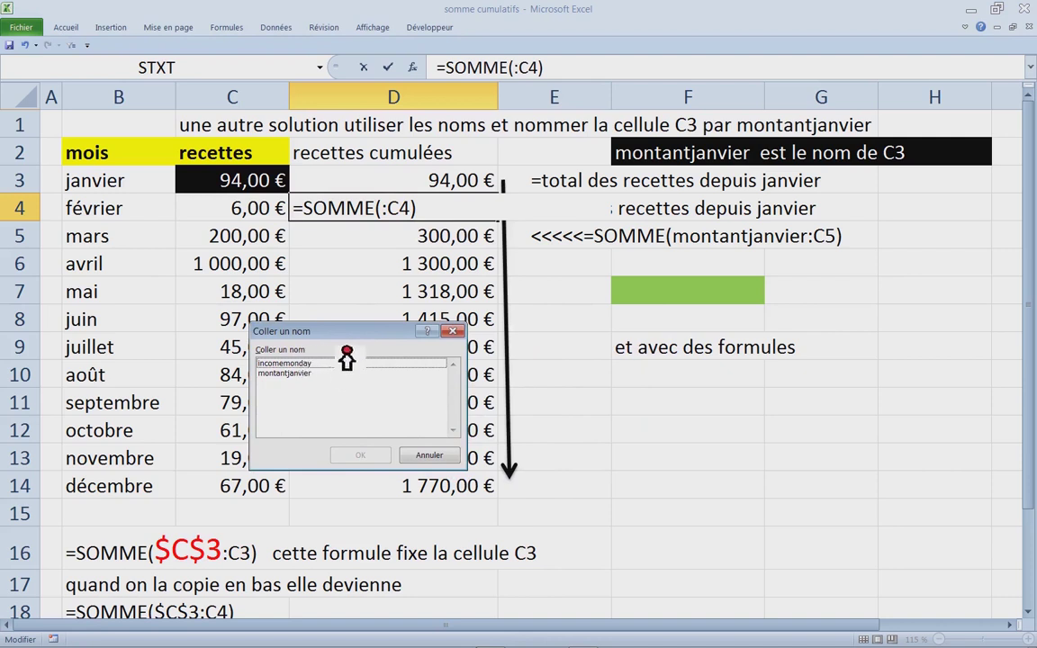
click(301, 374)
double_click(309, 376)
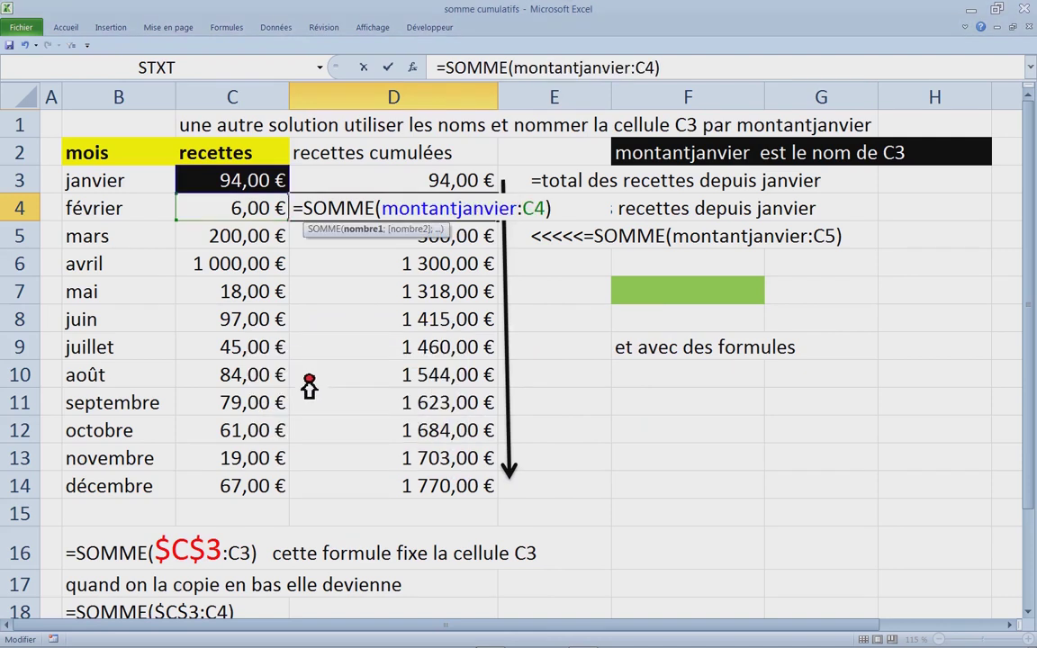
text(:C4))
key(Return)
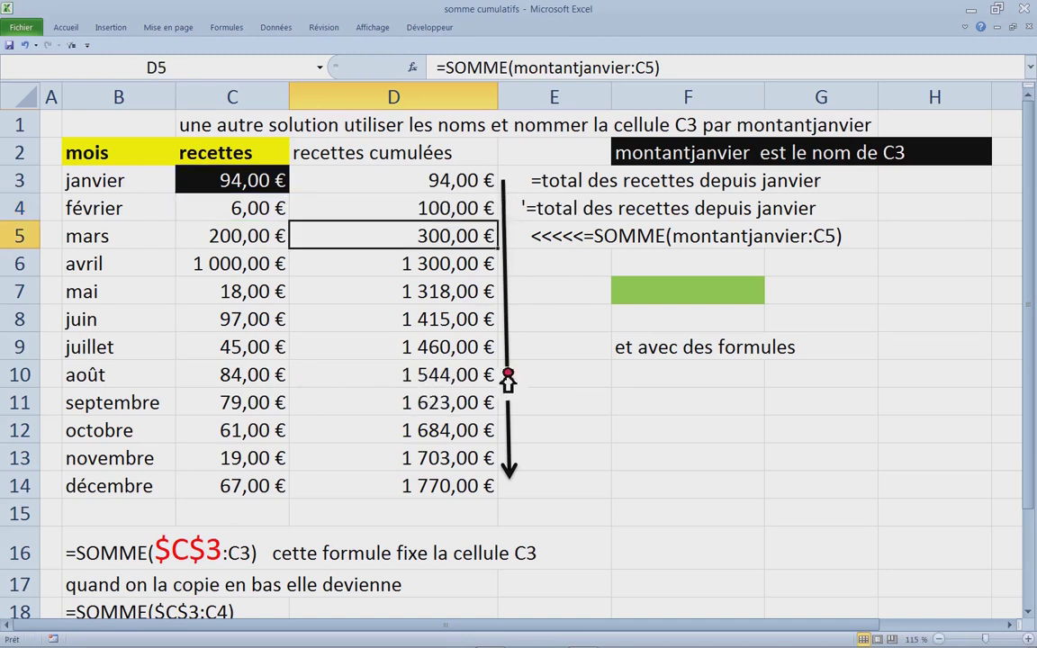
click(471, 212)
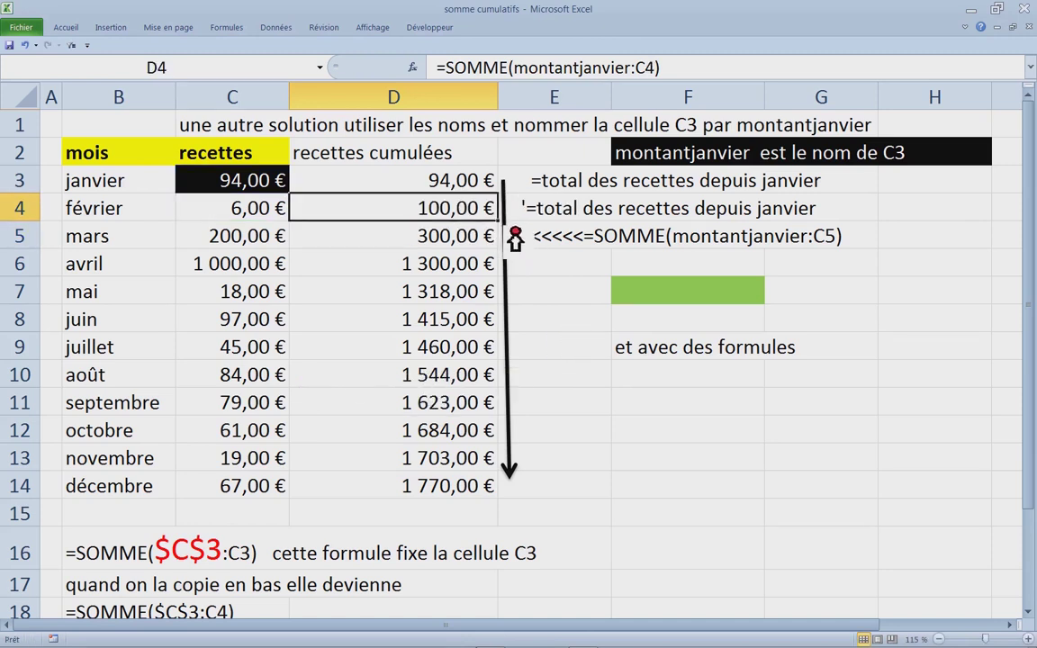
double_click(498, 221)
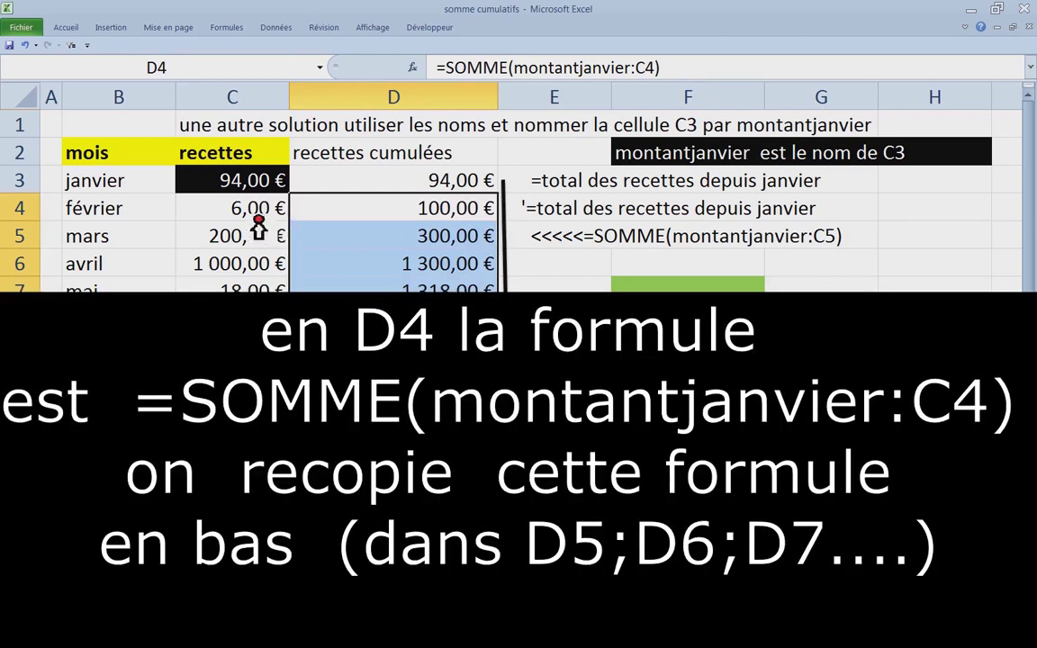
Set the February receipts in C4 to 1 and the March receipts in C5 to 205.
click(256, 212)
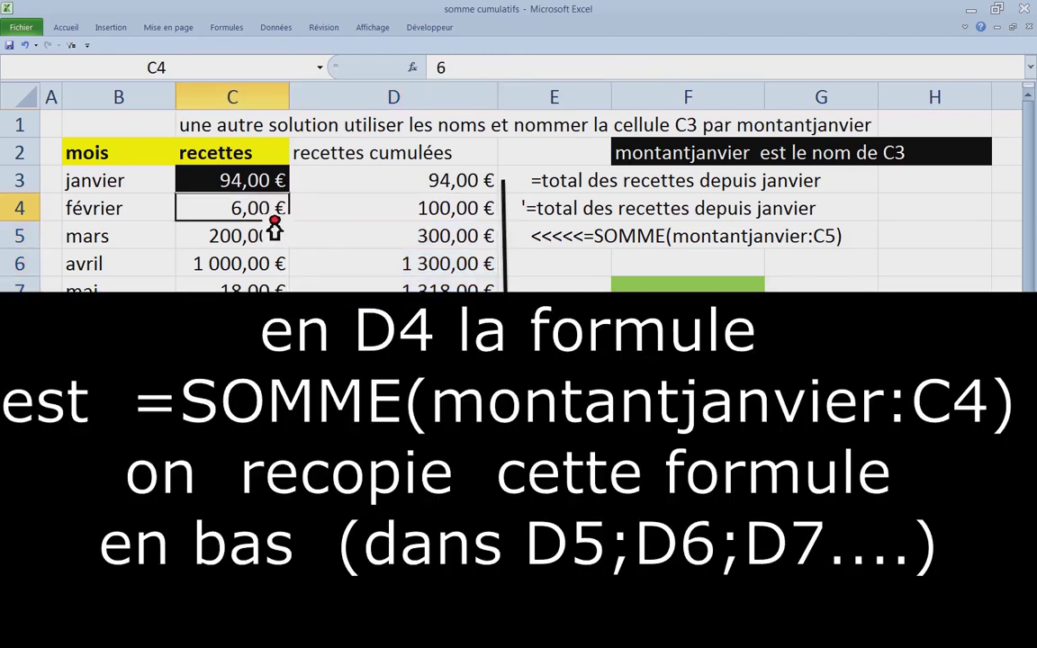
text(1)
key(Return)
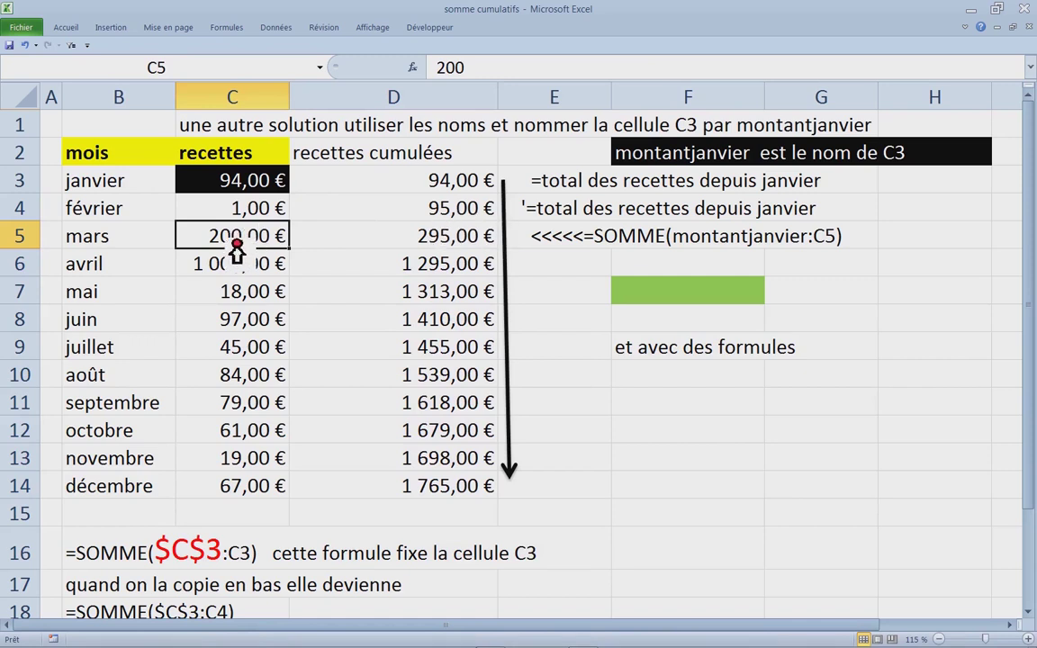
text(20)
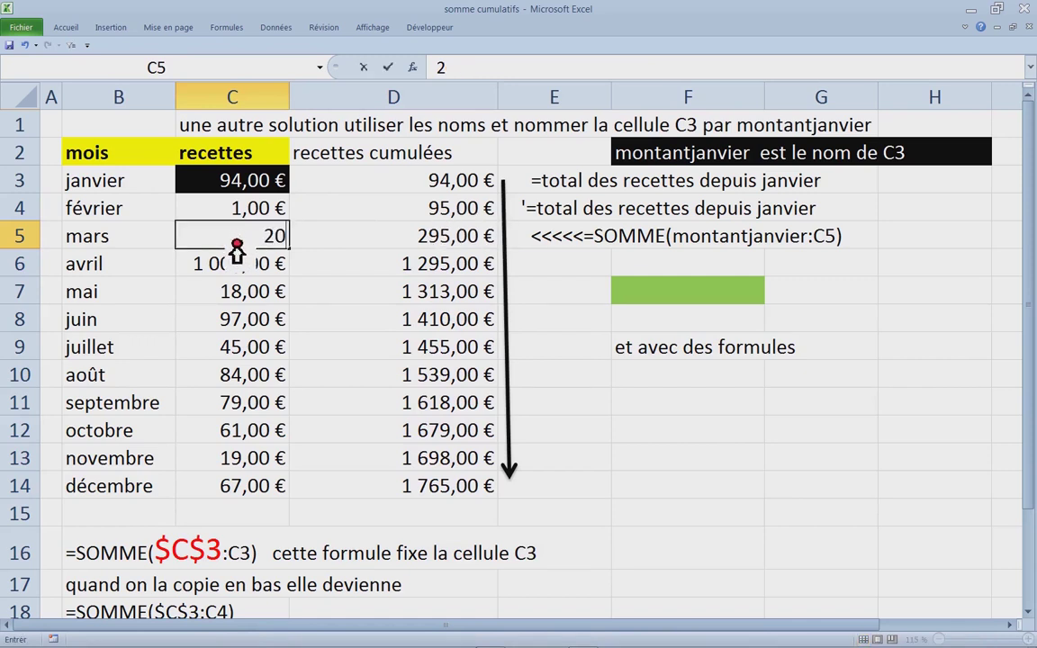
text(5)
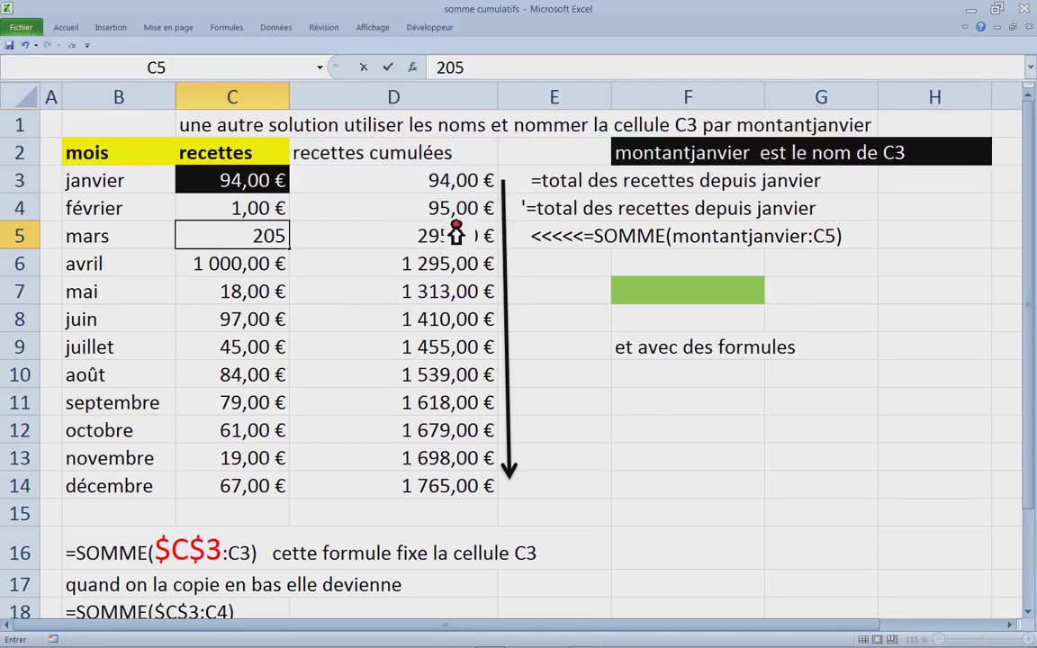
key(Return)
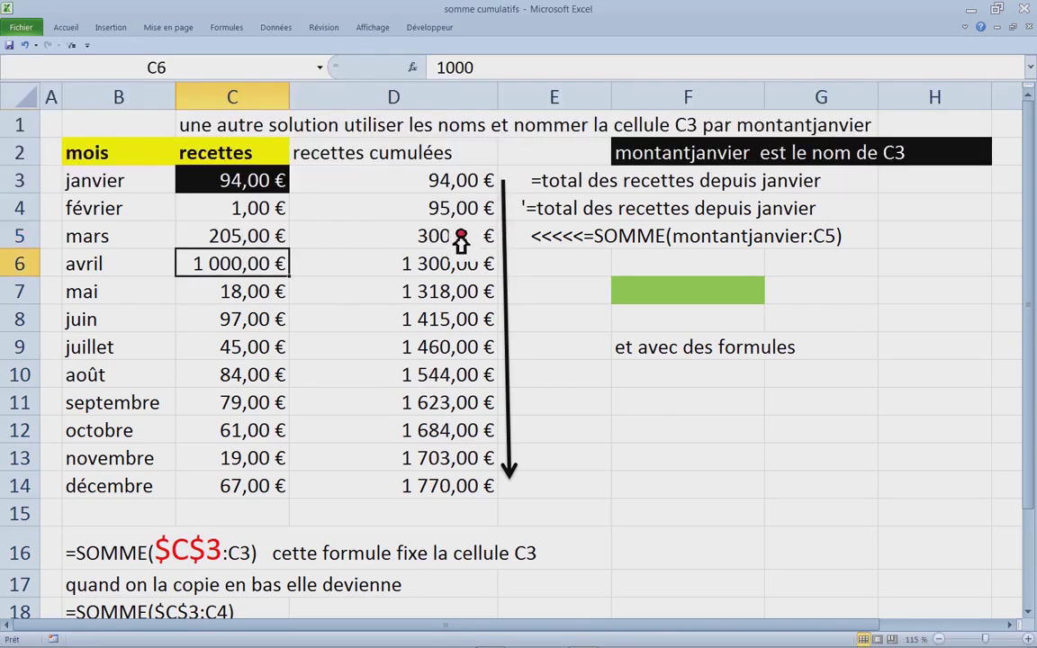
Review the cumulative range D3:D14 and the montantjanvier reference inside D4's formula, leaving the formula unedited.
click(433, 245)
drag(419, 188, 421, 488)
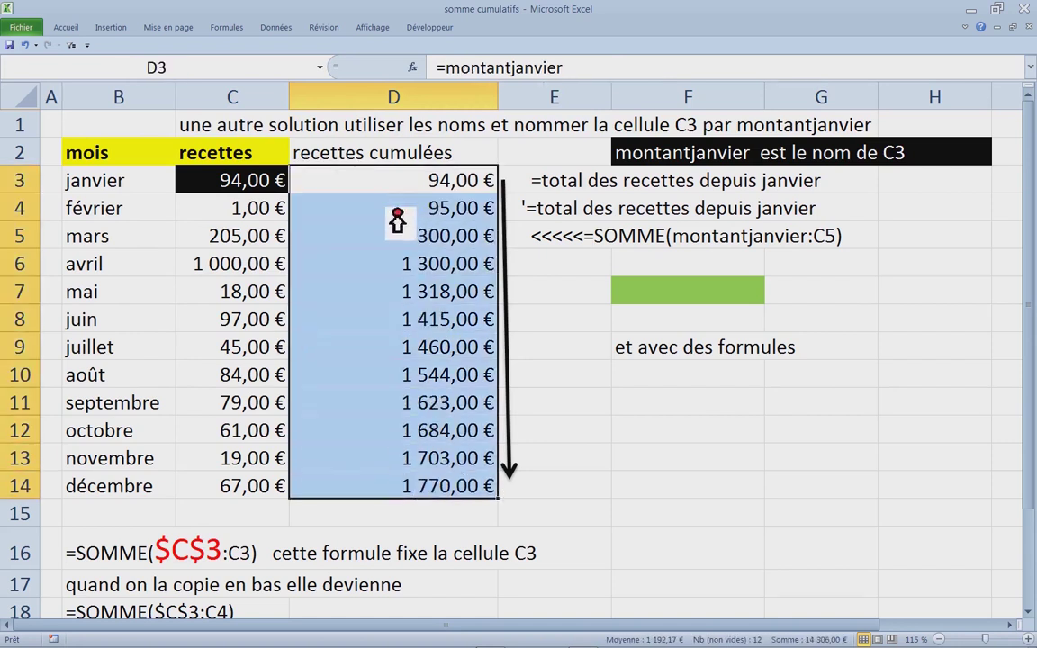
click(423, 220)
double_click(417, 219)
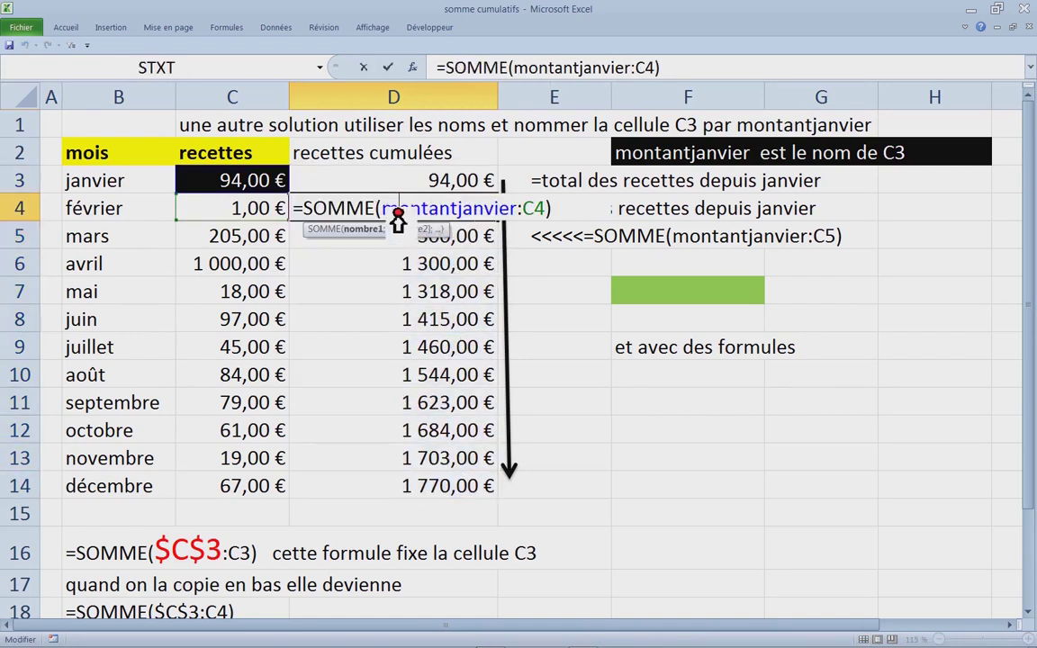
drag(382, 213, 522, 220)
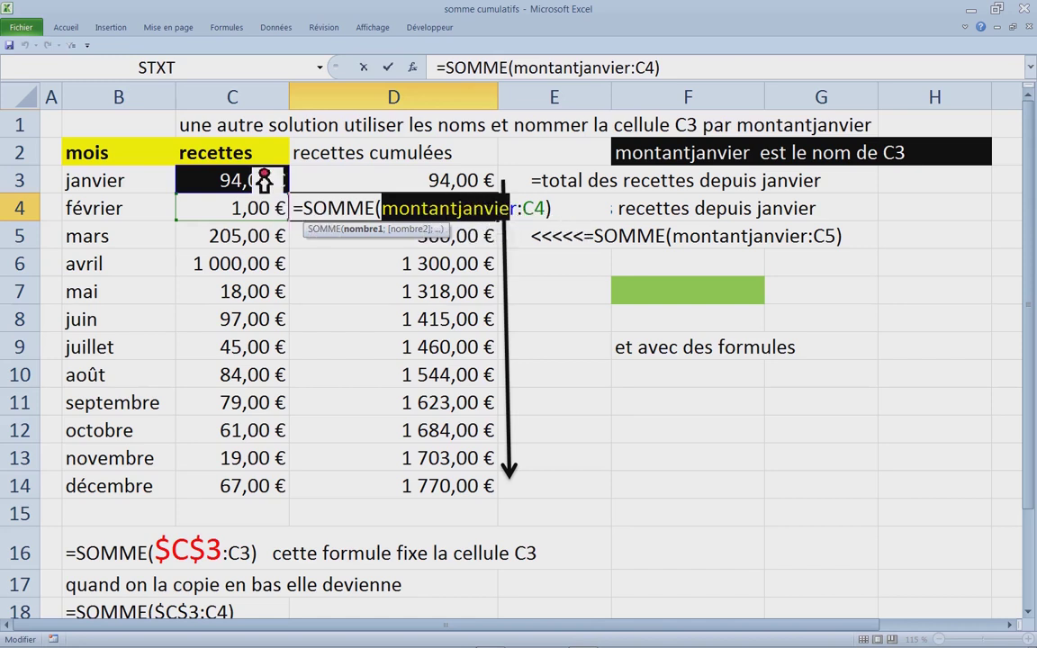
key(Escape)
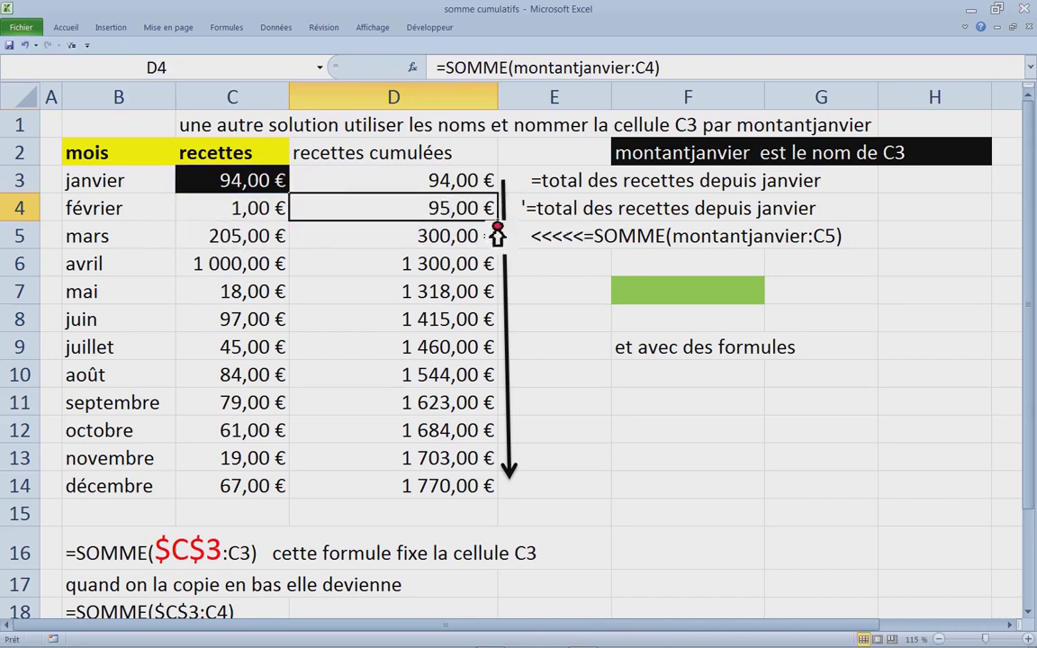
Shorten the vertical arrow beside the cumulative receipts so that it starts at the February row.
click(515, 197)
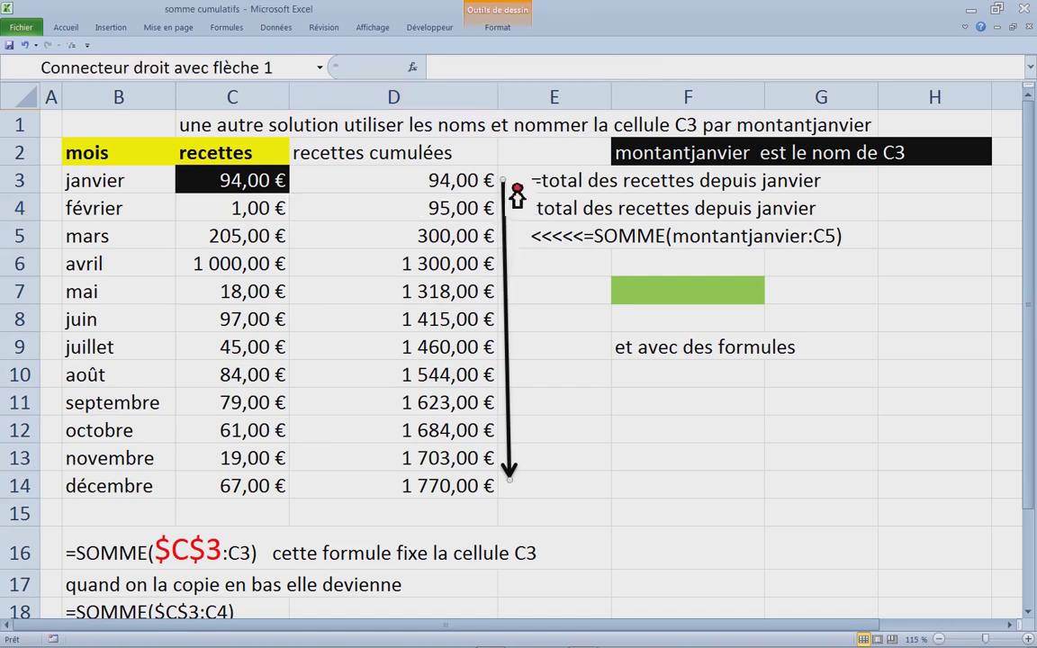
drag(517, 193, 522, 225)
click(479, 208)
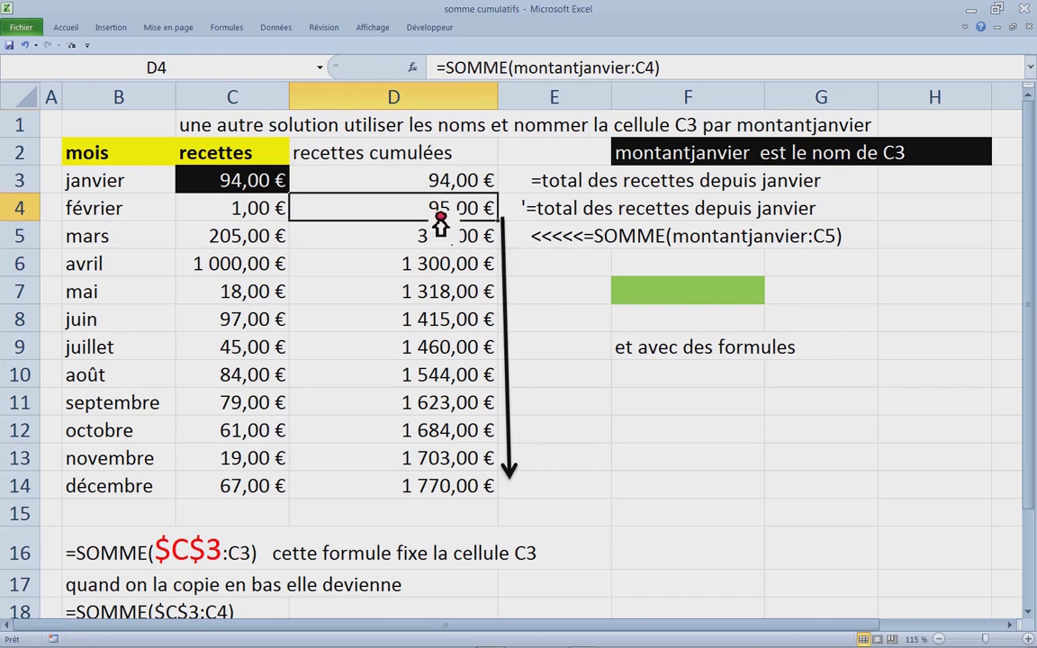
Fill the February cumulative cell D4 with light green, and apply the same fill to the range D4:D14.
right_click(436, 216)
click(482, 187)
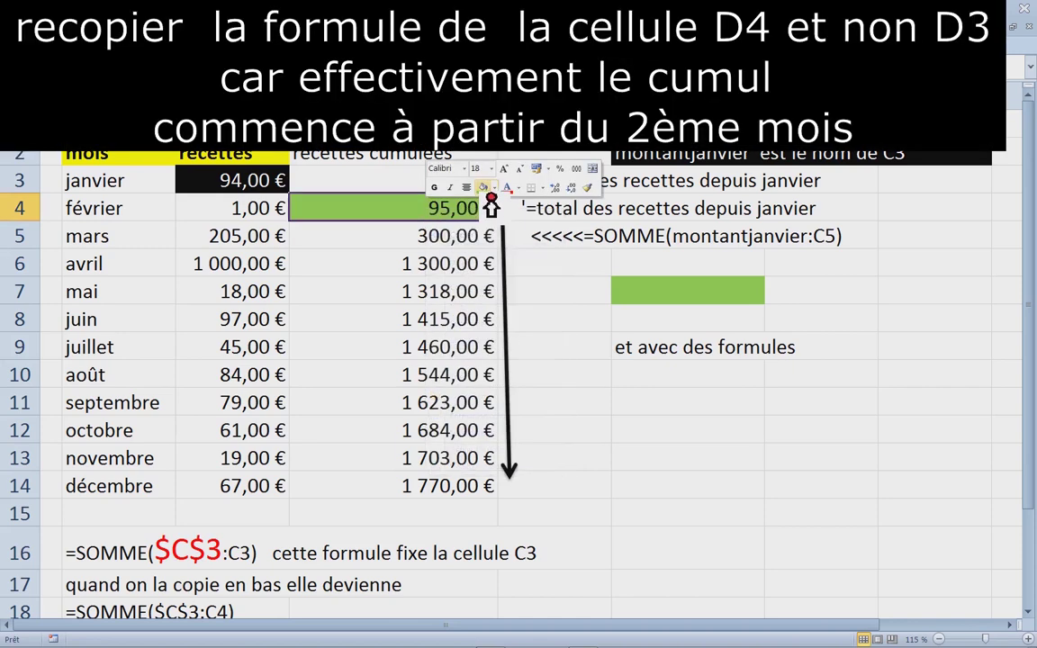
click(441, 227)
drag(441, 219, 425, 486)
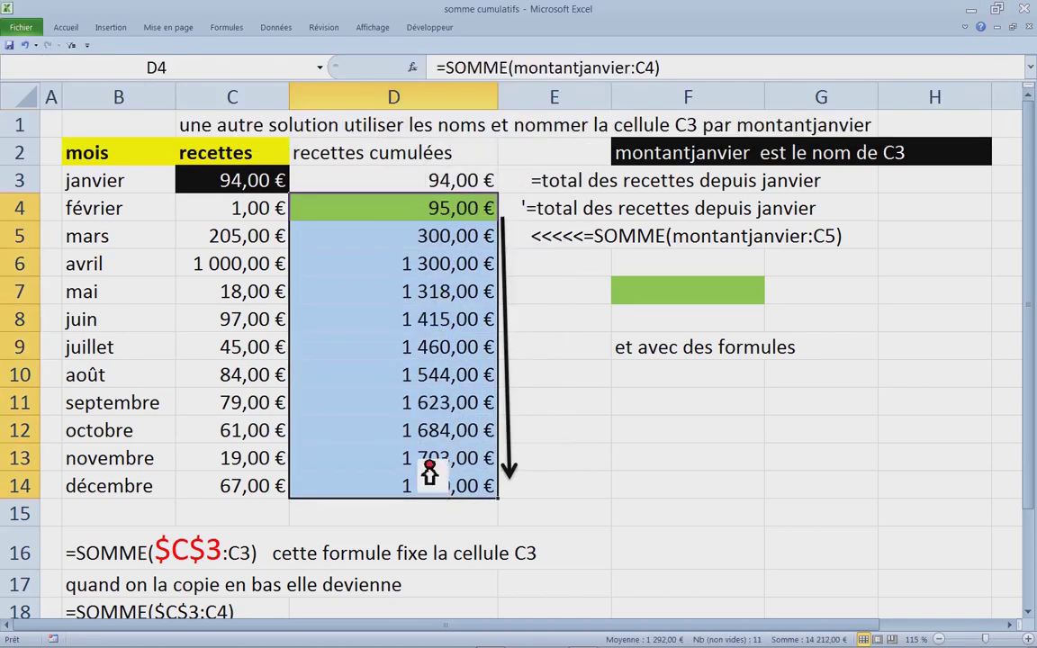
right_click(394, 216)
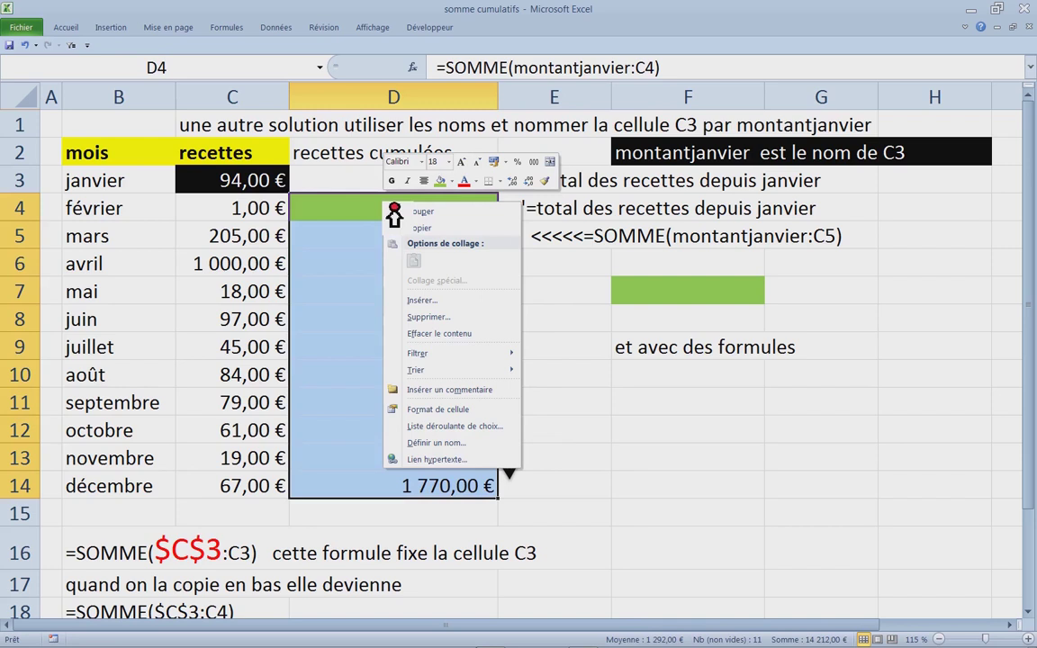
click(441, 180)
click(633, 350)
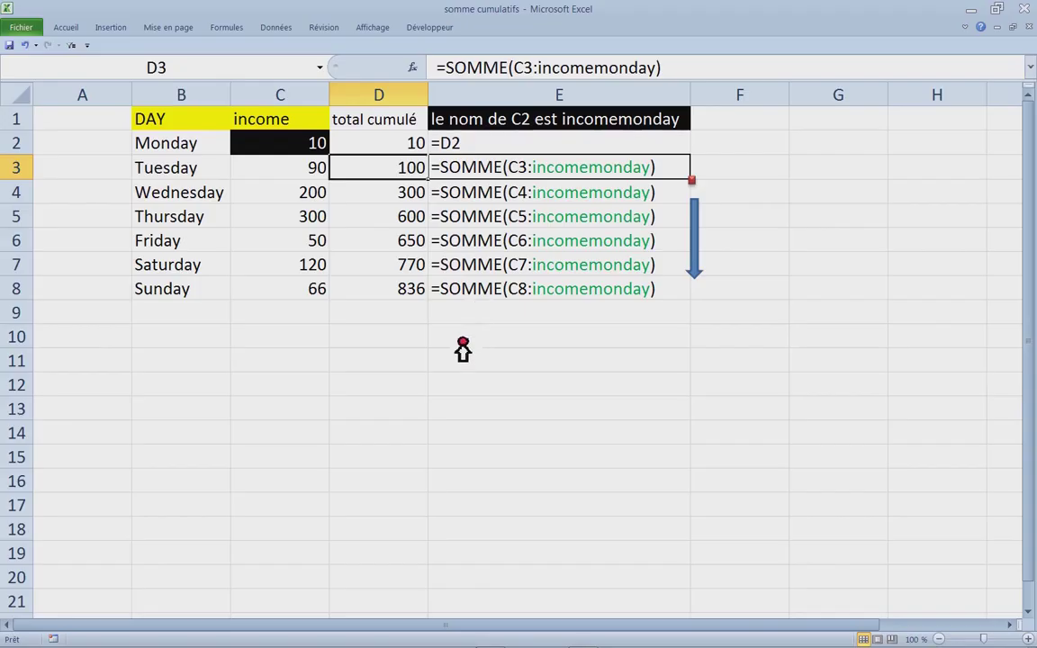
Narrow the empty column A on the solution3 sheet with the daily income table.
scroll(462, 349, up, 1)
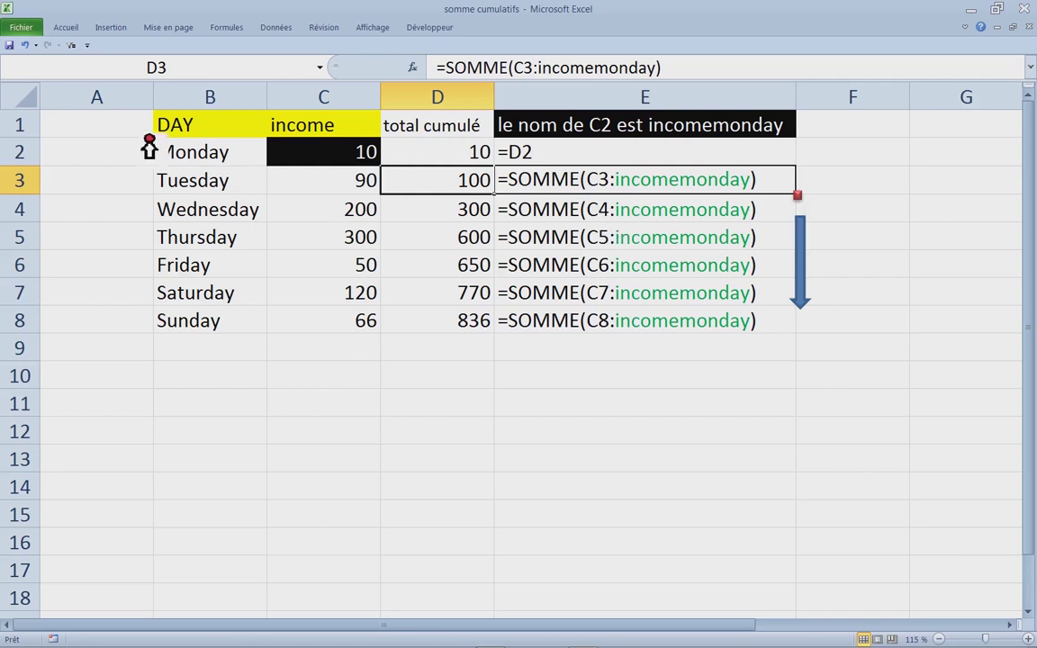
click(144, 98)
drag(152, 98, 64, 102)
click(264, 402)
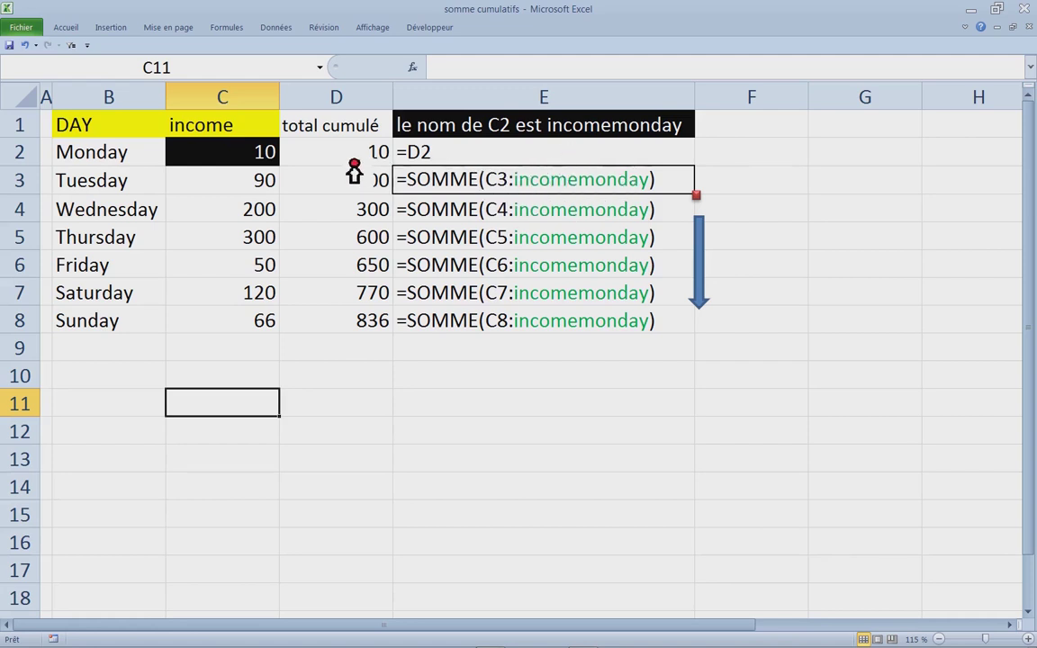
Examine the income table B1:C8 and the name definition options for Monday's income cell C2, closing them without creating a name.
click(249, 158)
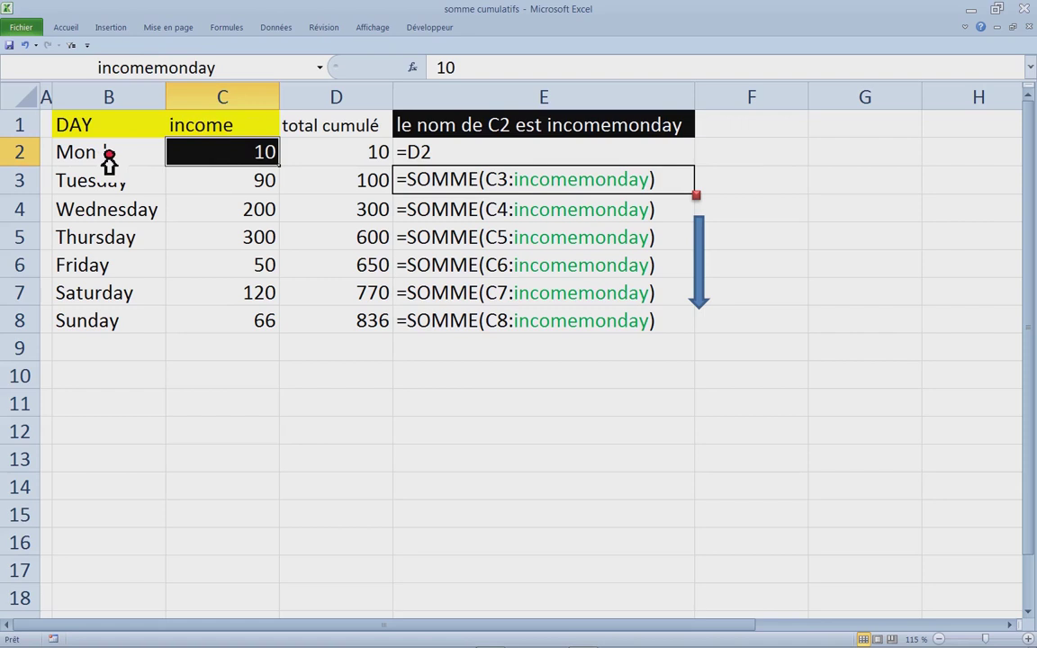
drag(135, 132, 254, 323)
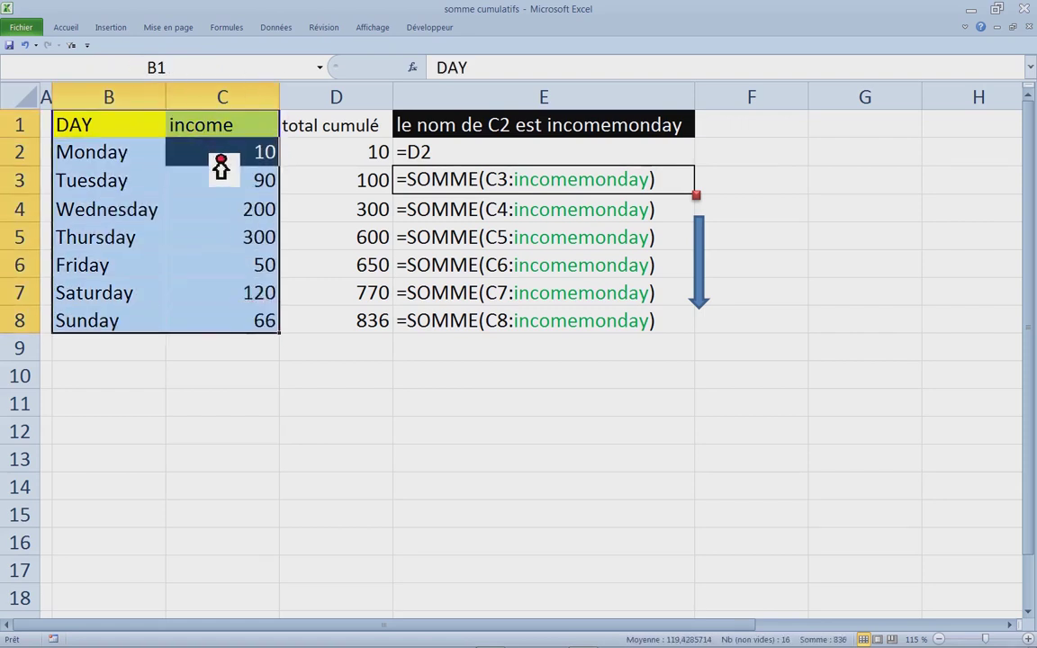
click(220, 167)
right_click(216, 160)
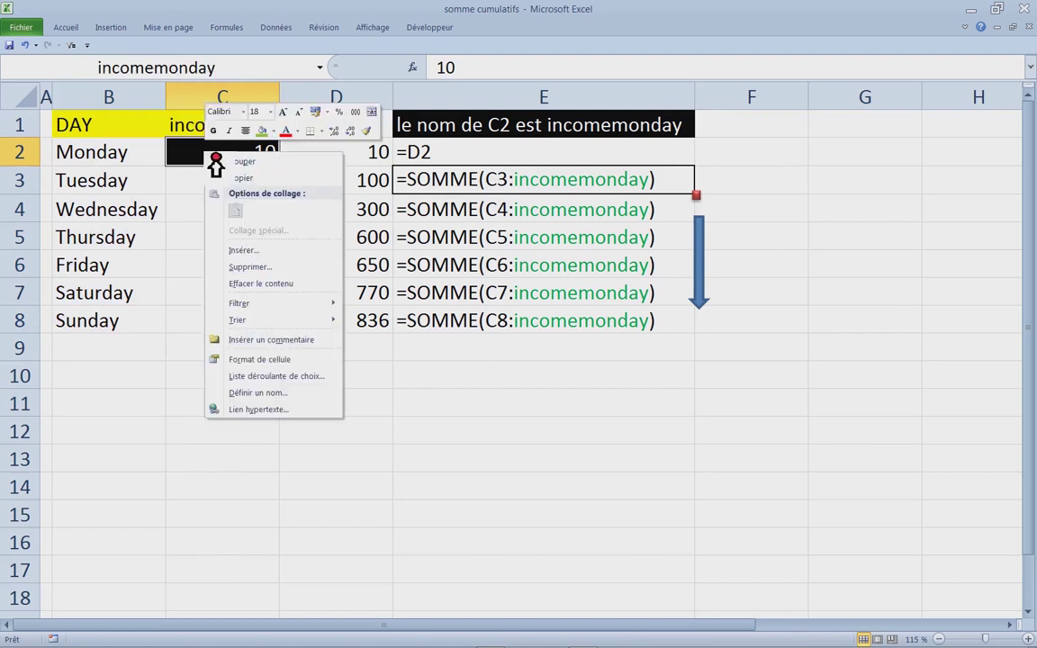
click(301, 402)
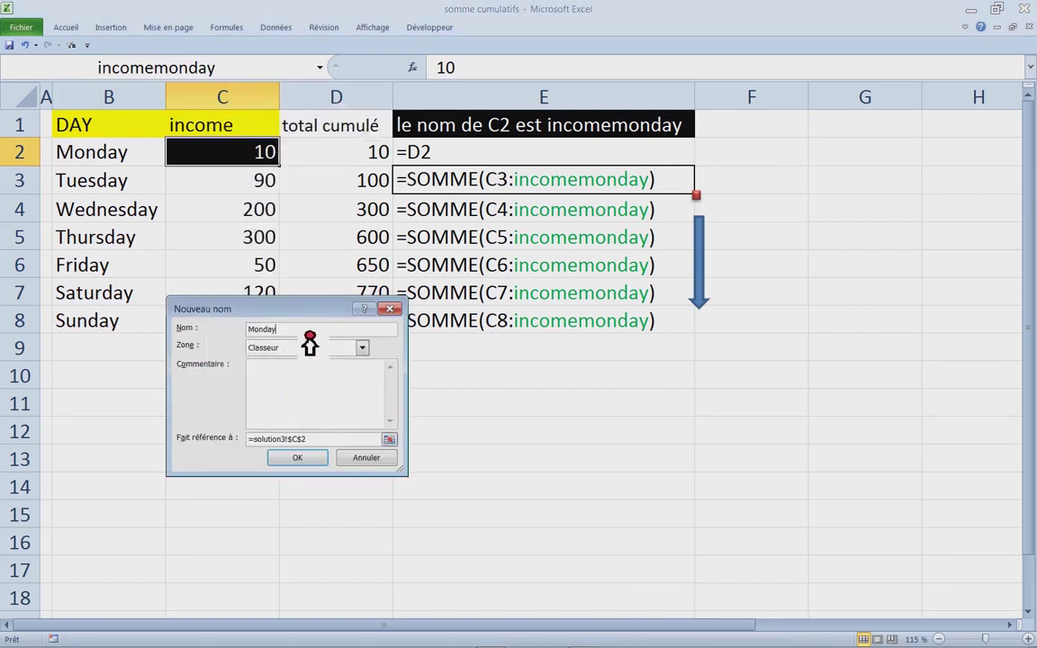
click(373, 457)
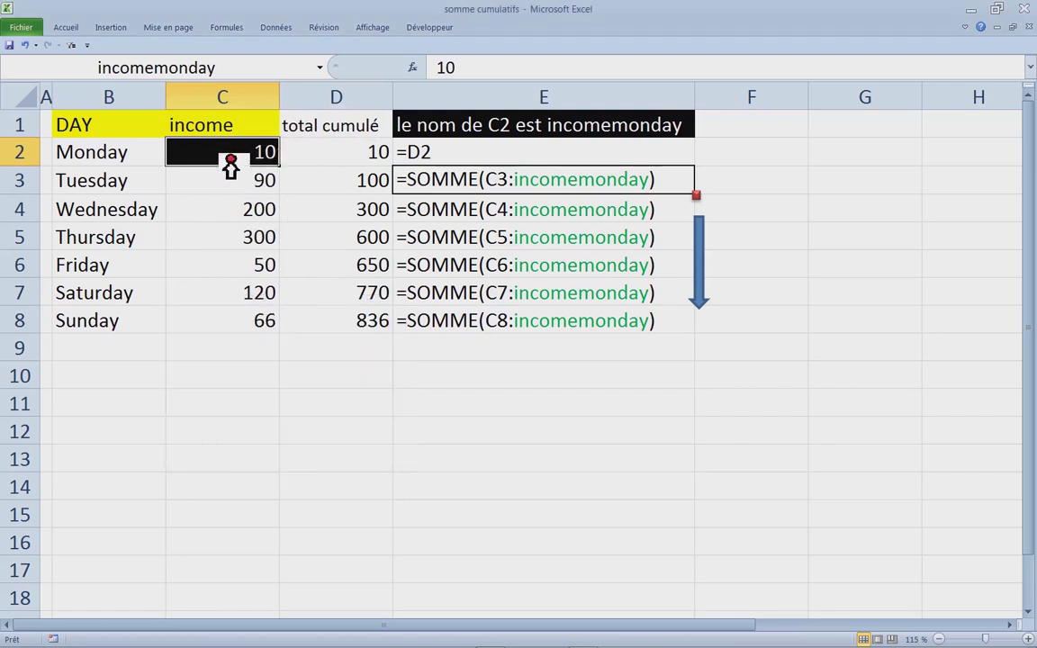
Examine the name assigned to Monday's income cell C2 and the formula of Monday's cumulative total in D2.
click(261, 186)
click(256, 159)
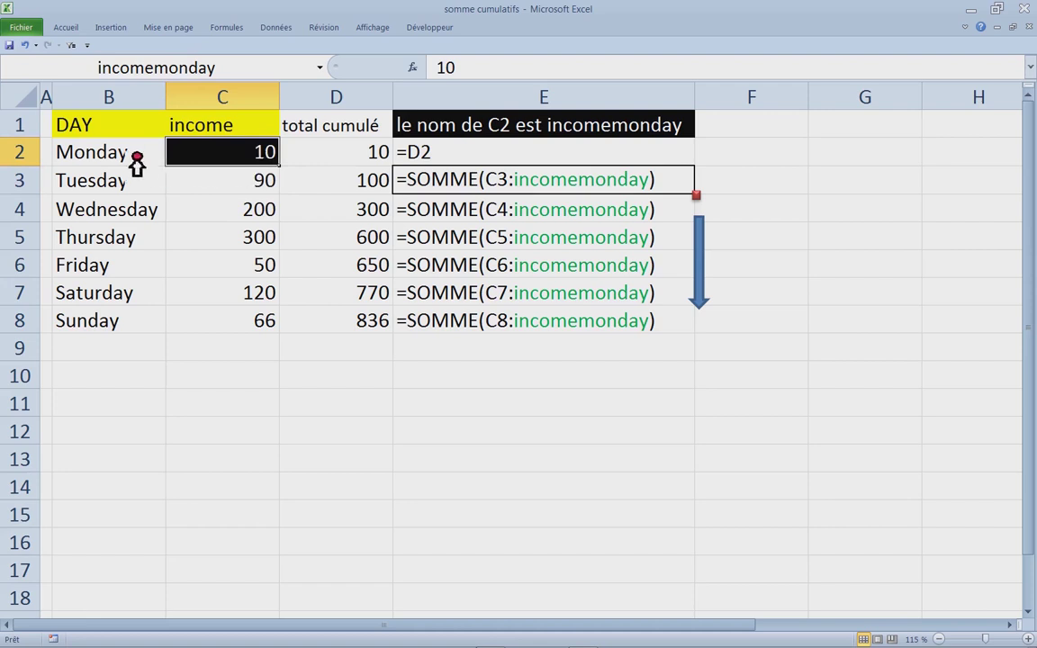
click(165, 72)
click(45, 73)
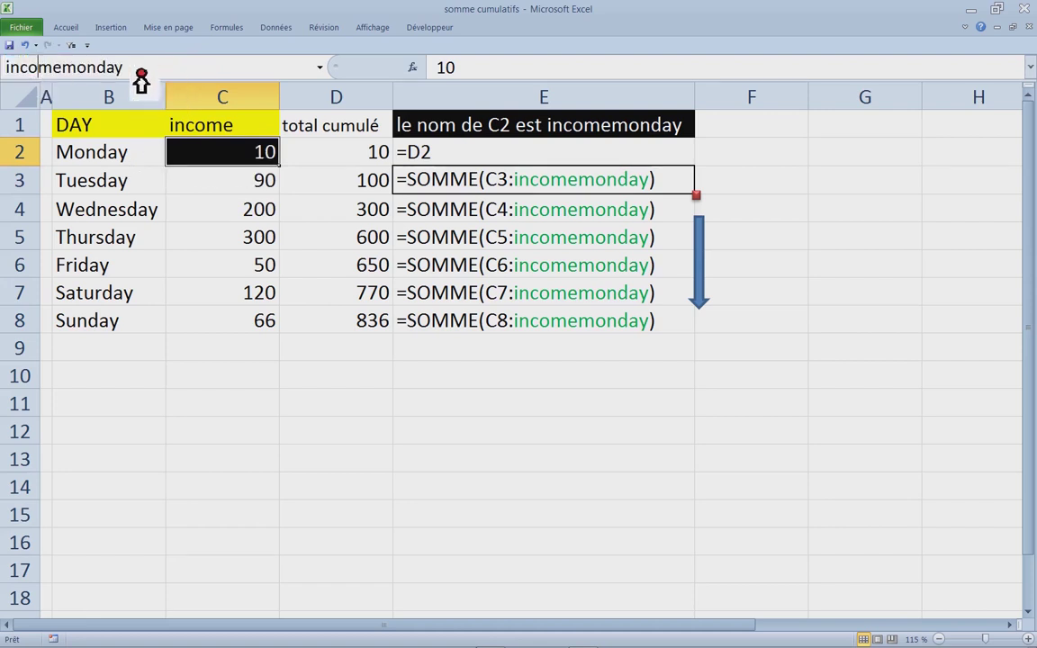
drag(154, 73, 12, 74)
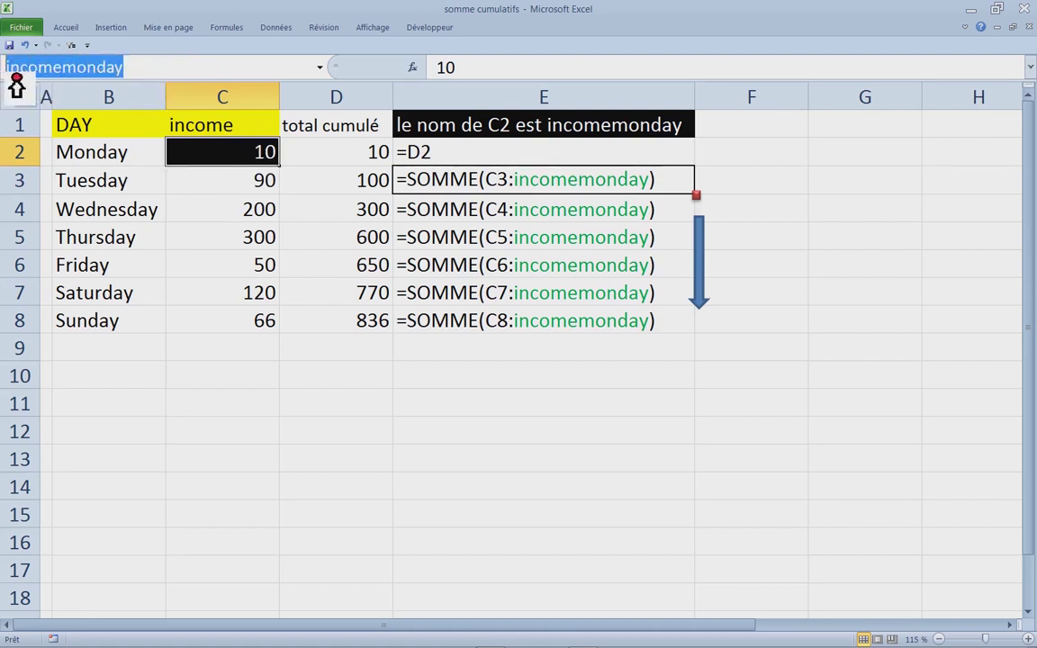
click(151, 72)
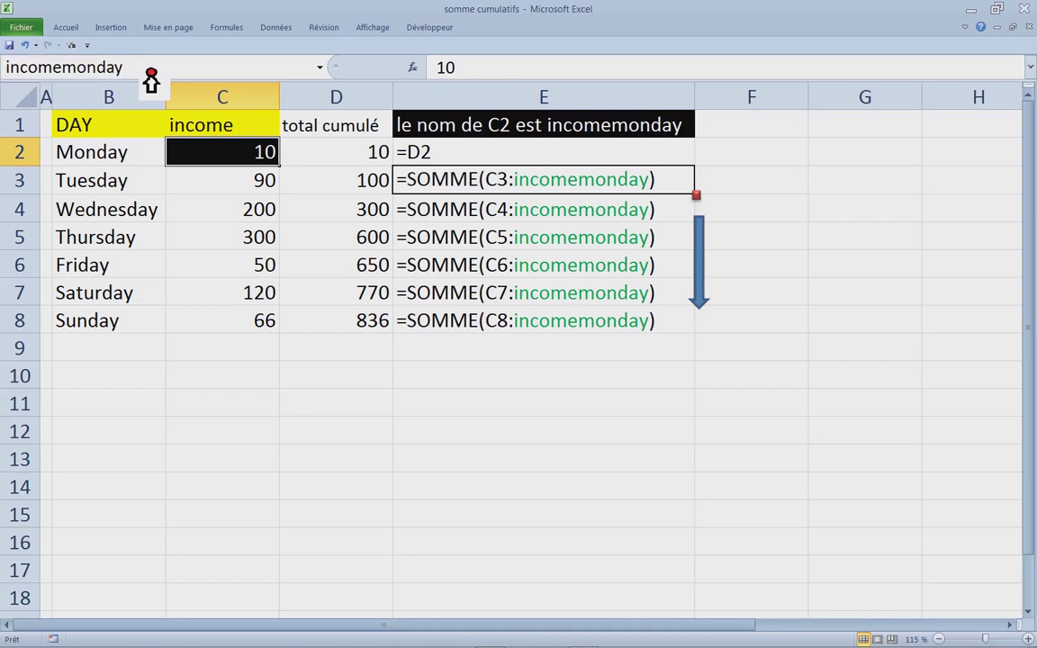
click(326, 144)
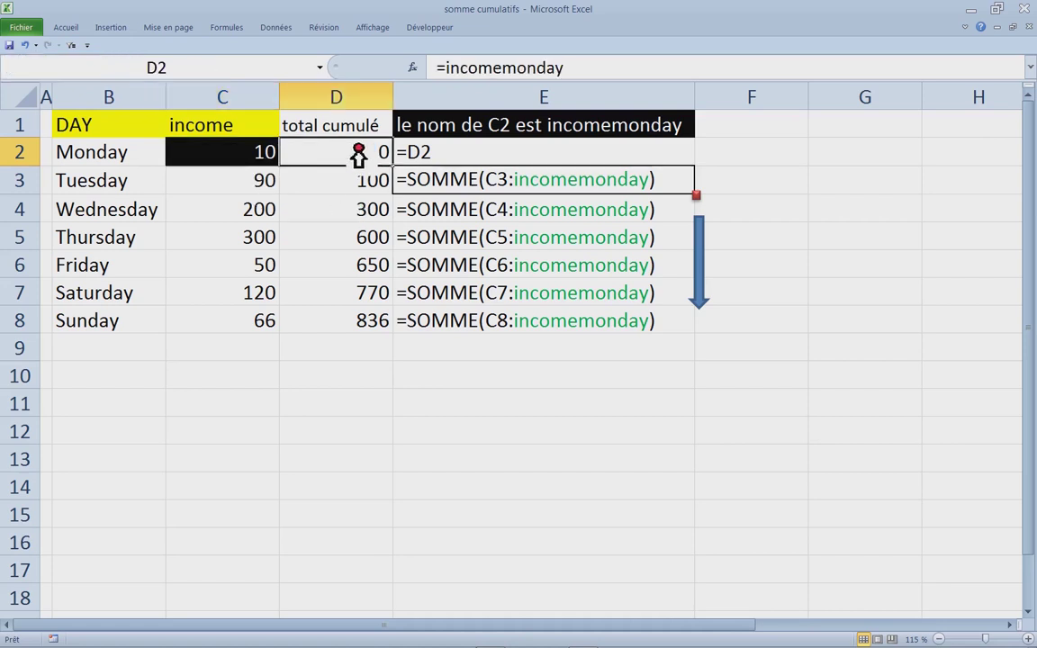
drag(99, 154, 355, 166)
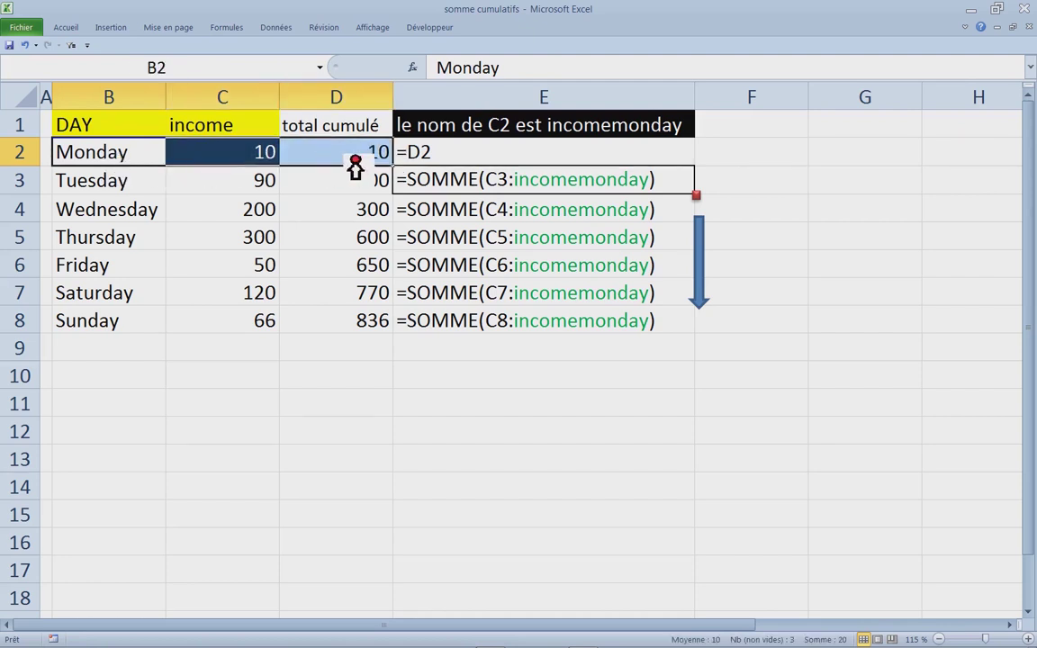
click(315, 156)
drag(142, 158, 333, 161)
click(347, 159)
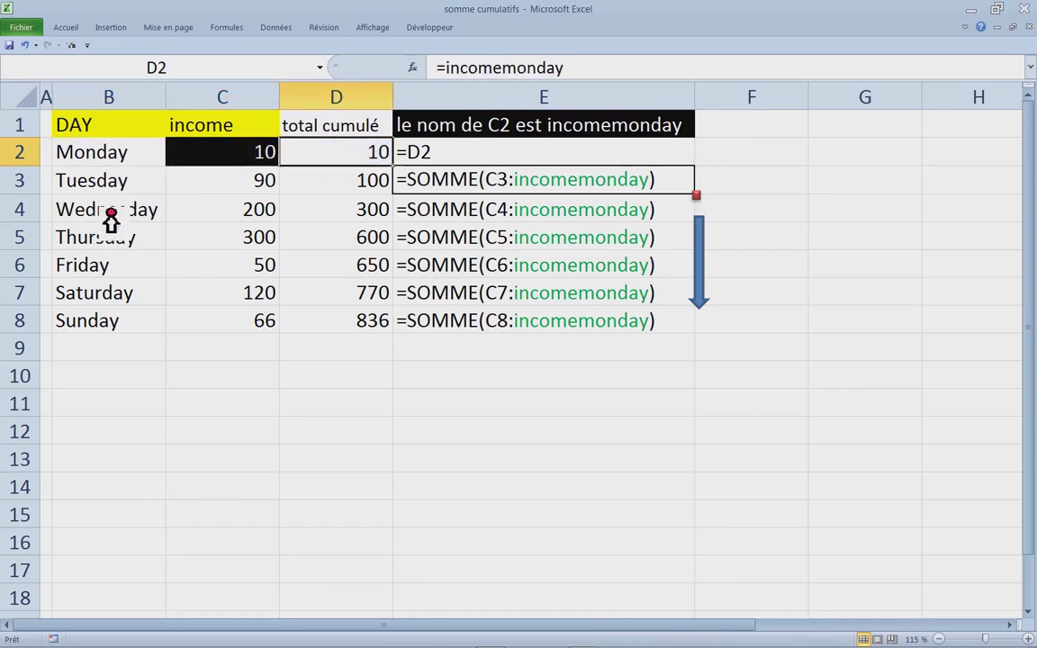
Examine the SOMME formula in Tuesday's cumulative cell D3 and the income cells it adds, leaving it unedited.
click(108, 186)
click(356, 190)
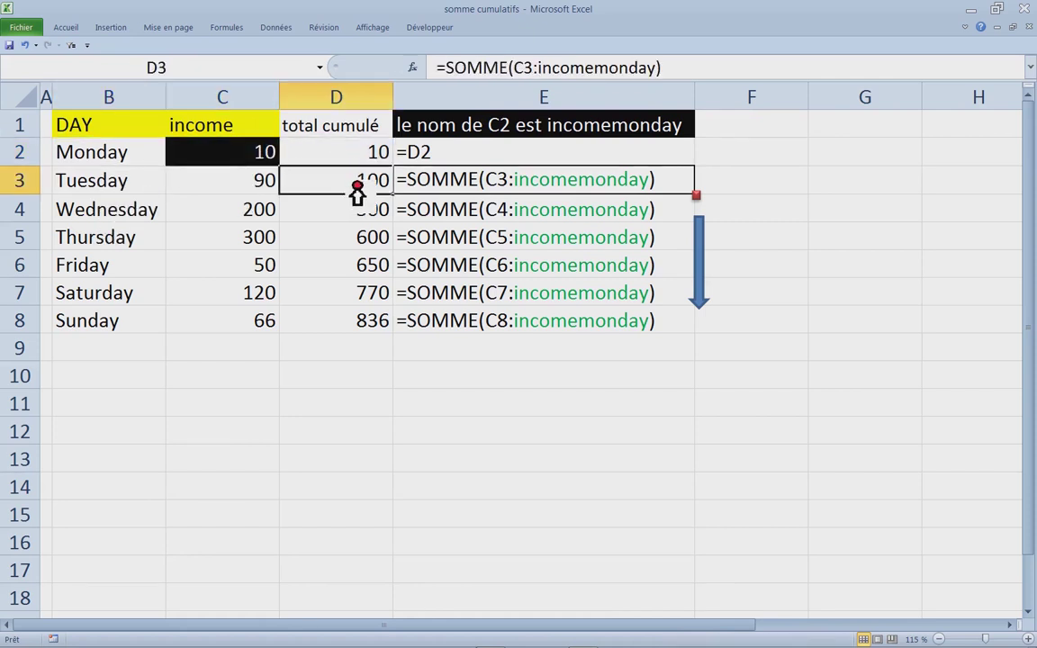
click(248, 189)
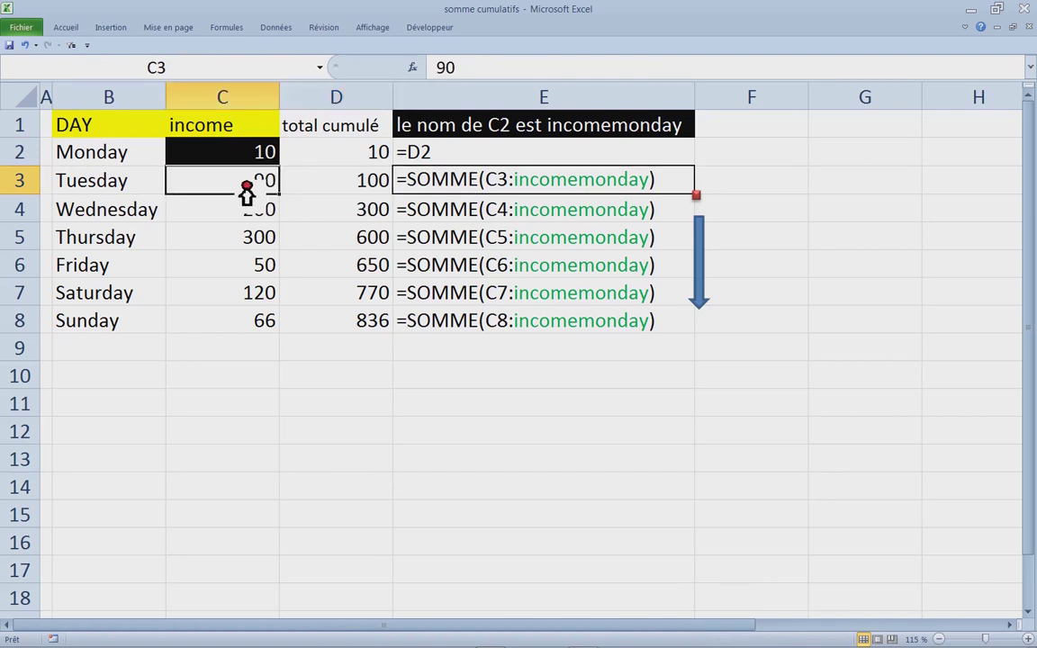
click(247, 162)
click(347, 189)
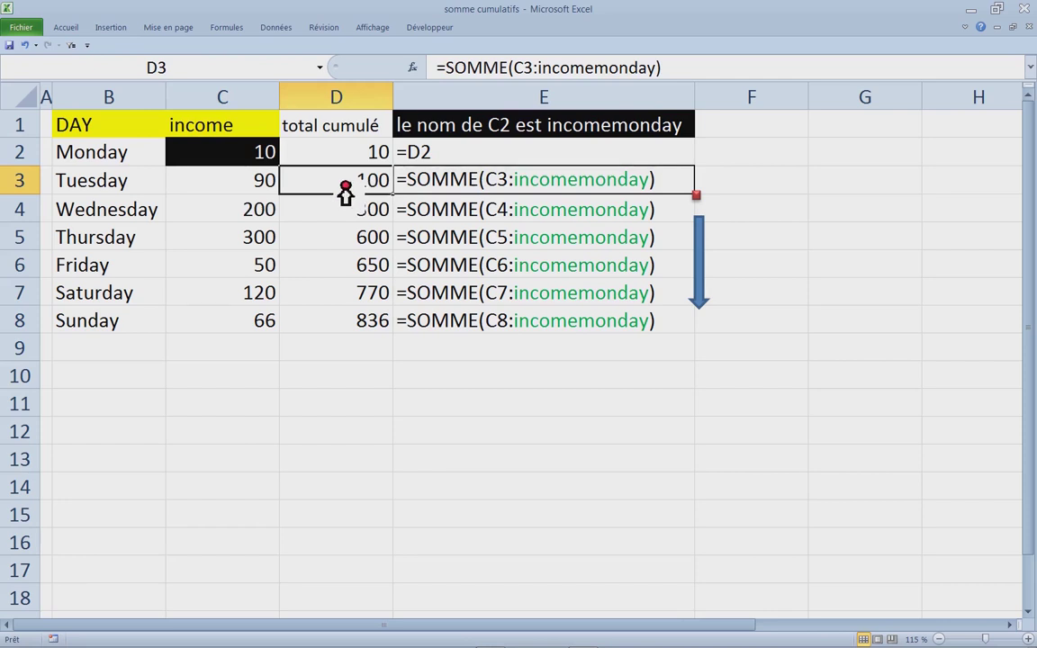
click(481, 69)
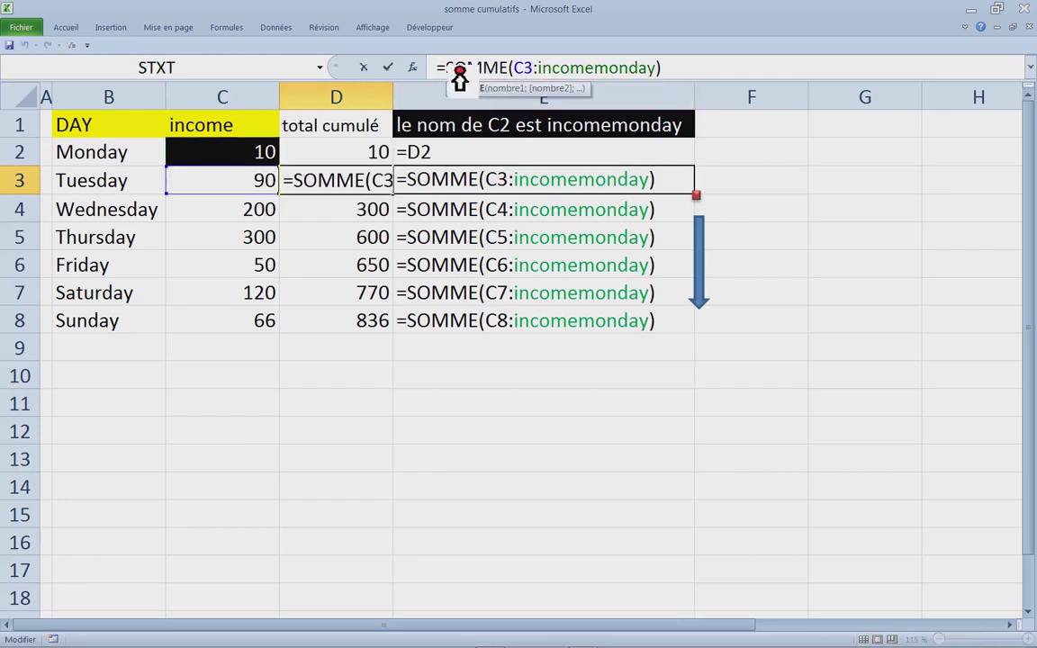
drag(458, 70, 682, 81)
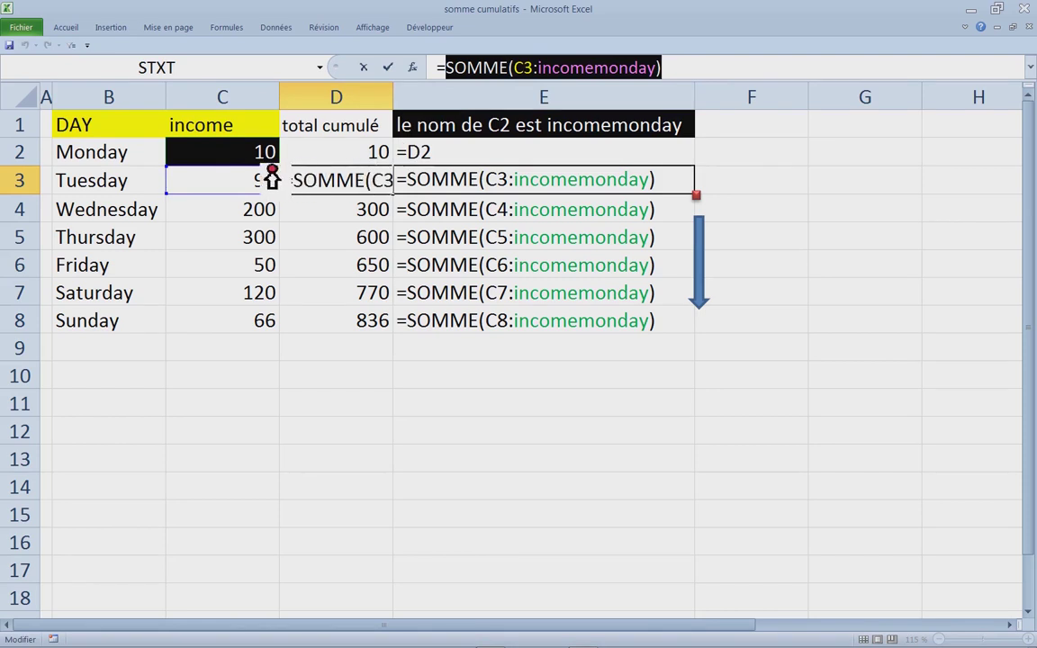
key(Escape)
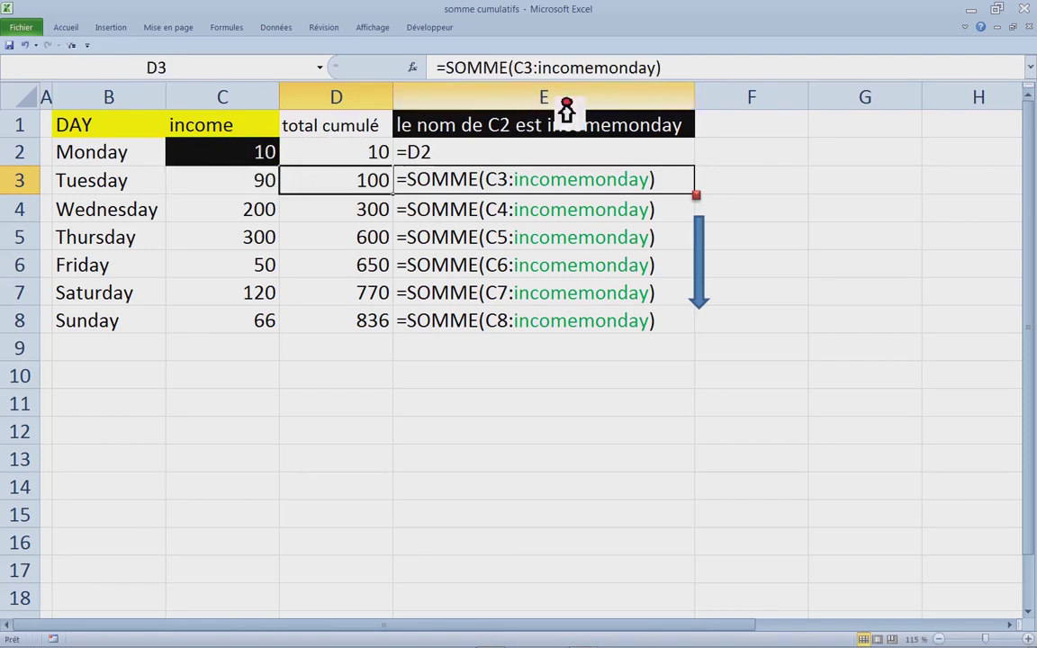
double_click(360, 180)
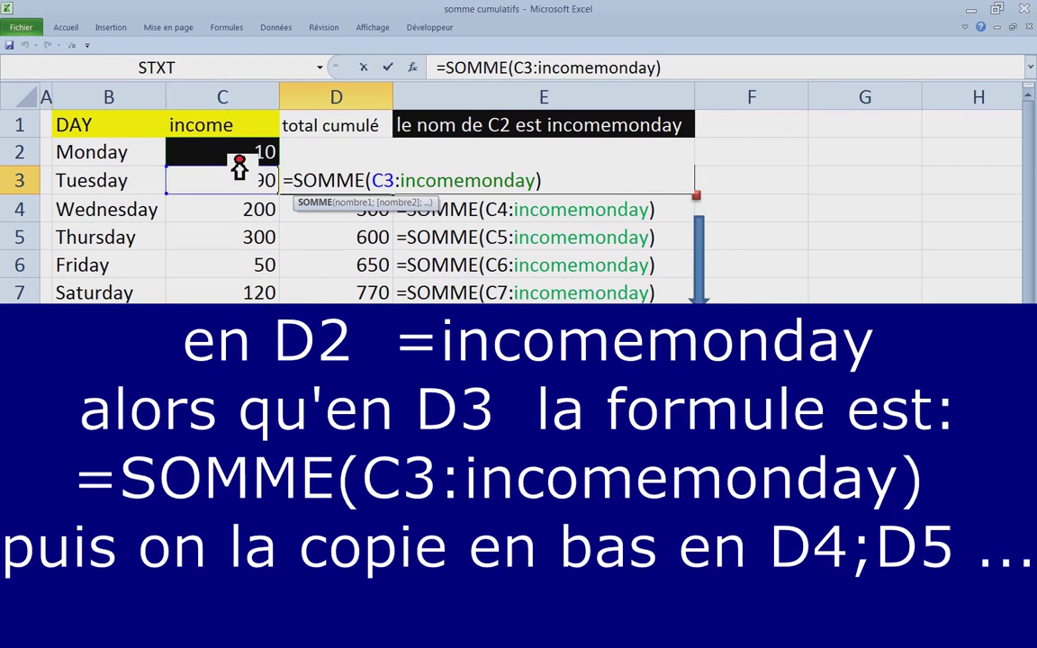
key(Escape)
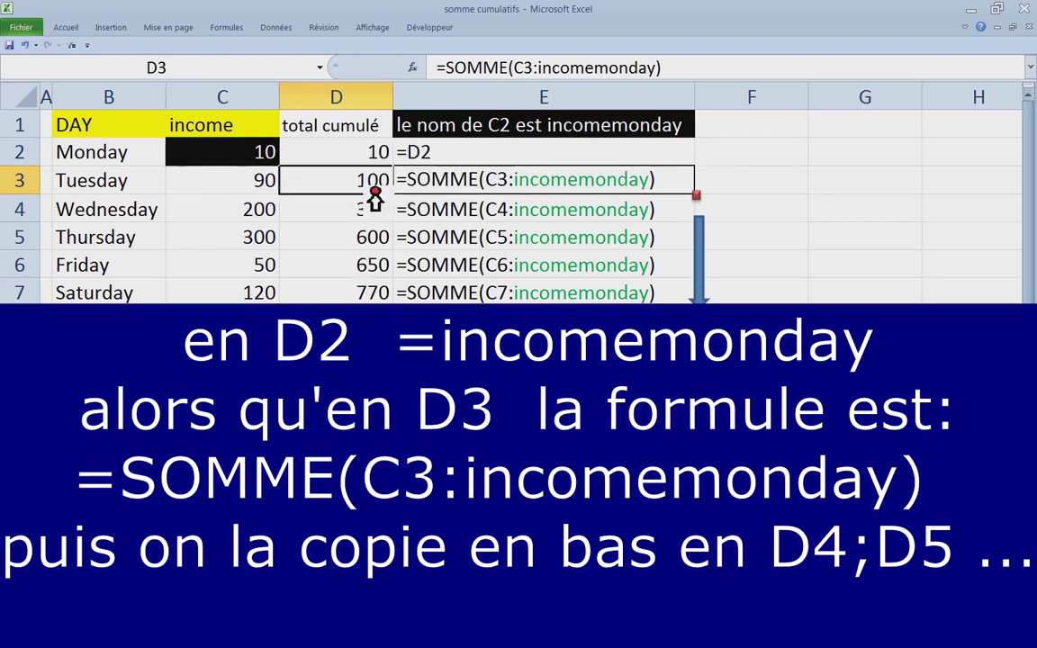
double_click(374, 196)
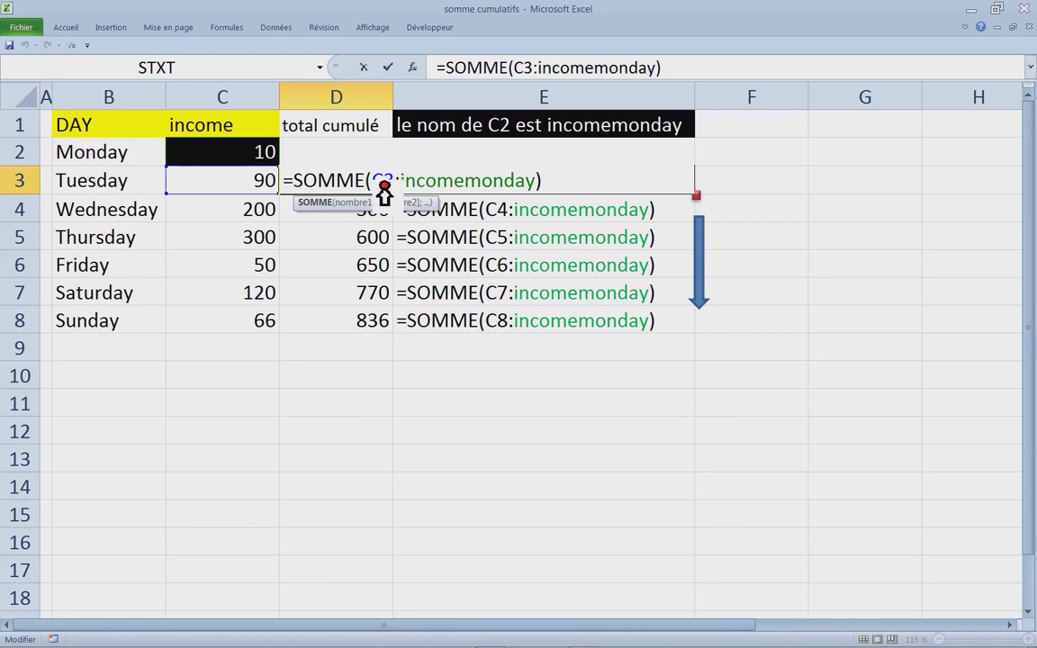
double_click(383, 183)
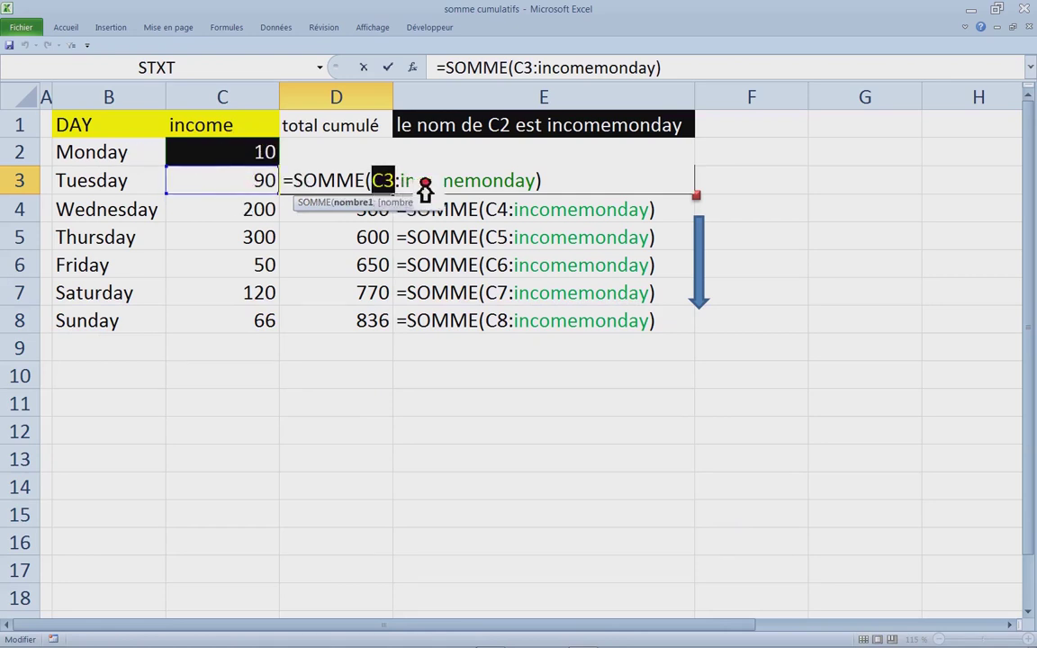
key(Escape)
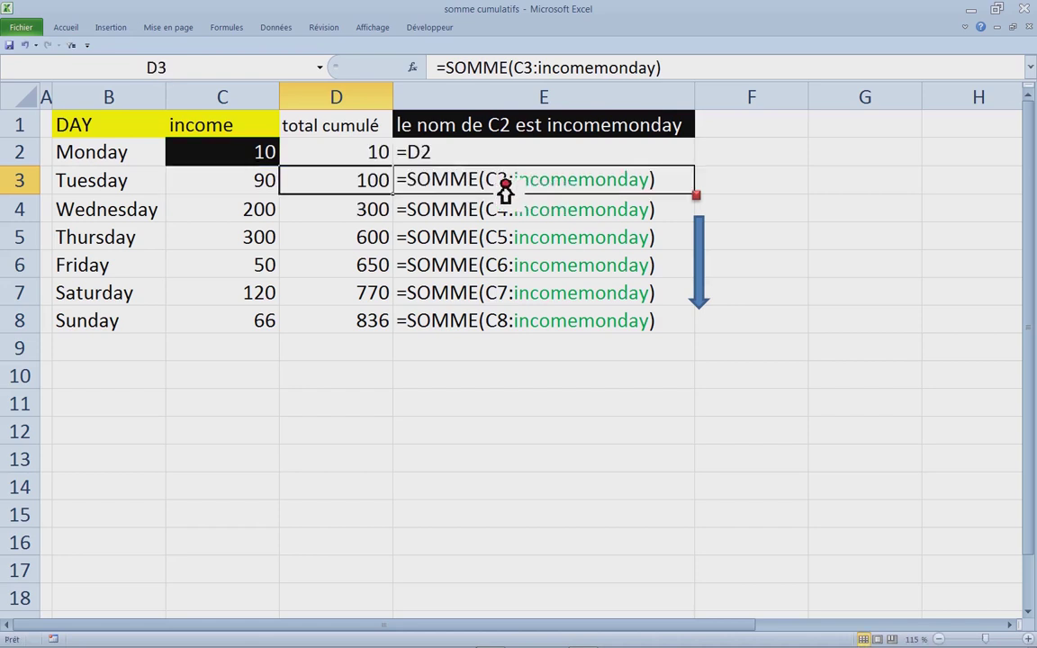
Fill the cumulative formula =SOMME(C3:incomemonday) from D3 down to Sunday's row, D8.
click(27, 155)
click(207, 151)
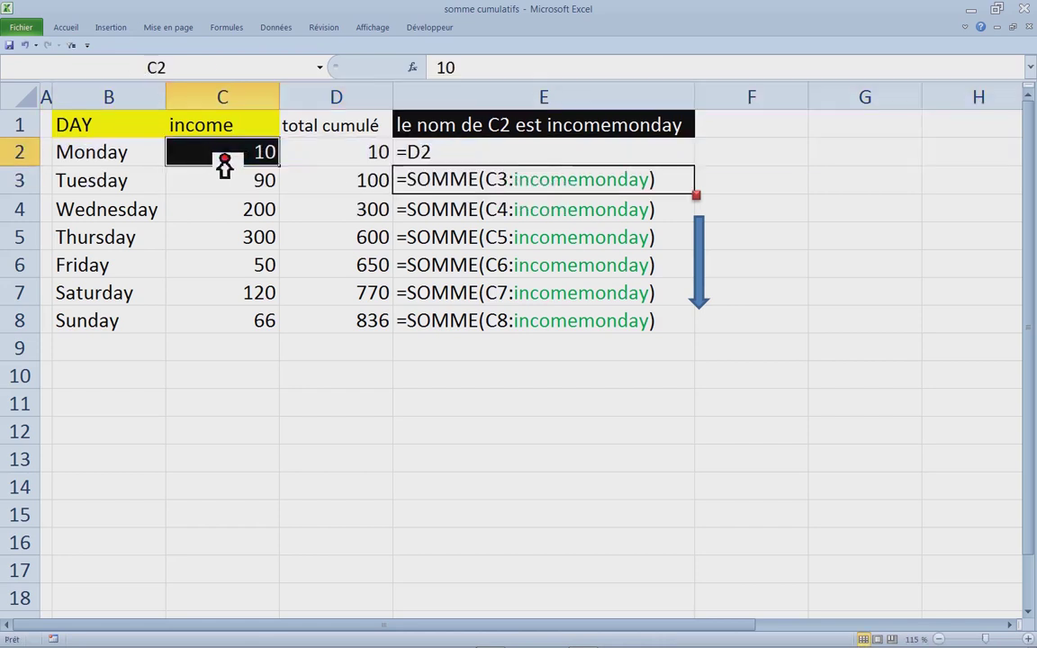
click(430, 183)
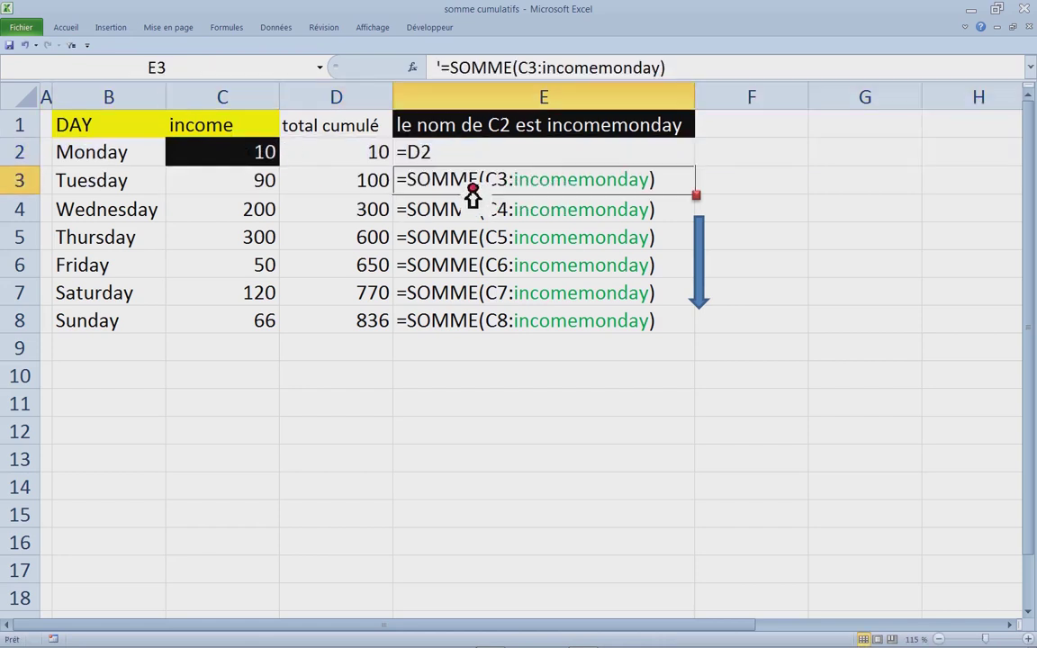
click(360, 181)
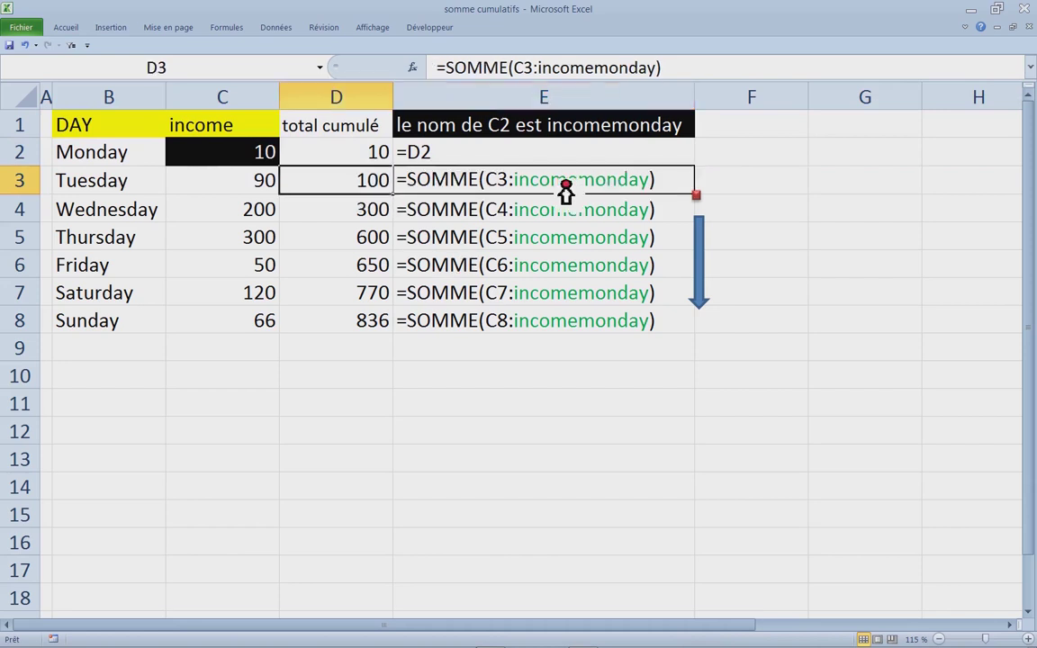
double_click(405, 199)
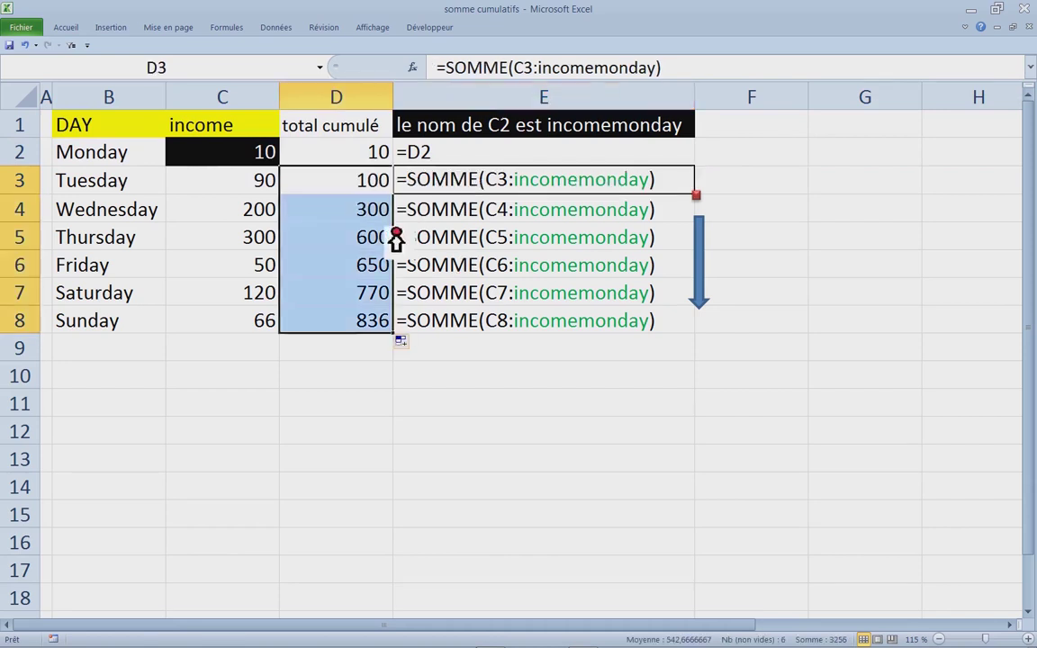
click(377, 377)
Try the Monétaire number format with 2 decimals and the € symbol on C2:D8, and undo it.
drag(223, 158, 338, 323)
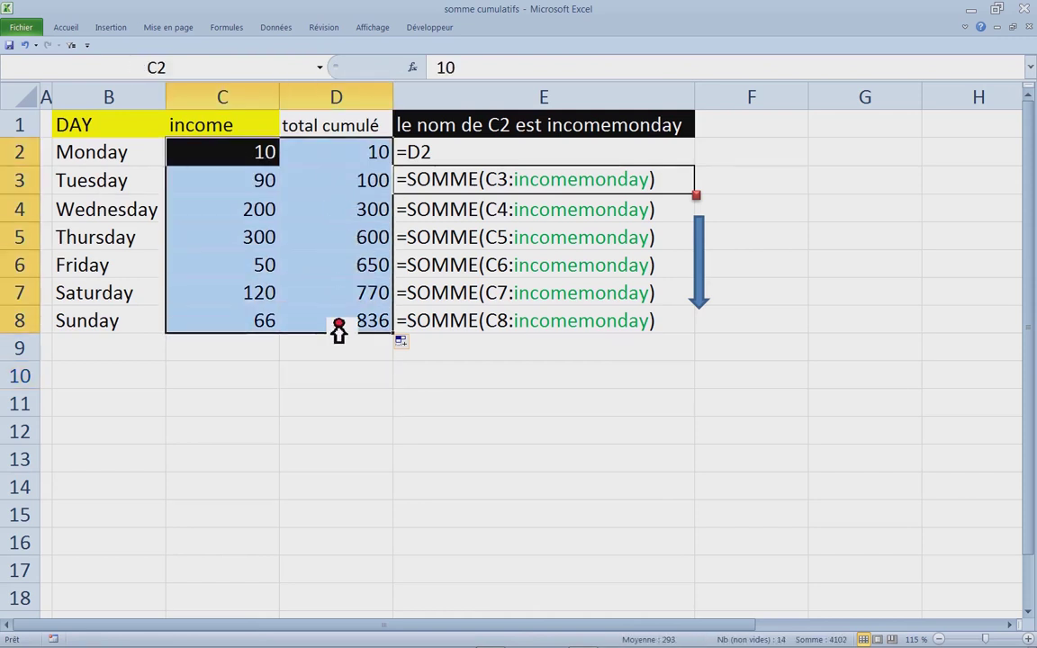
double_click(83, 32)
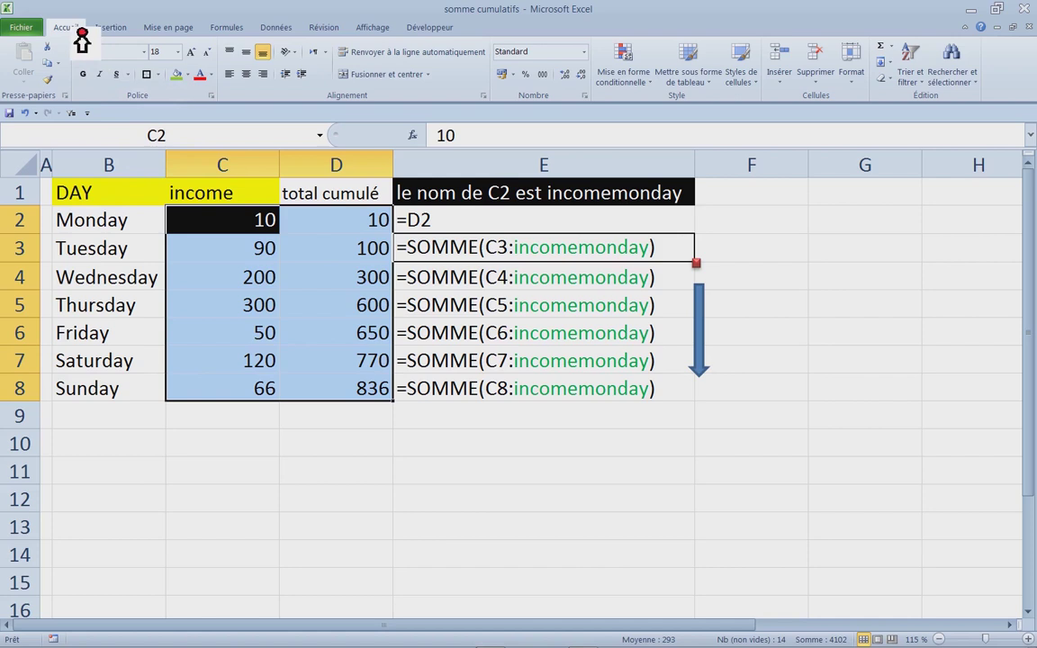
click(583, 53)
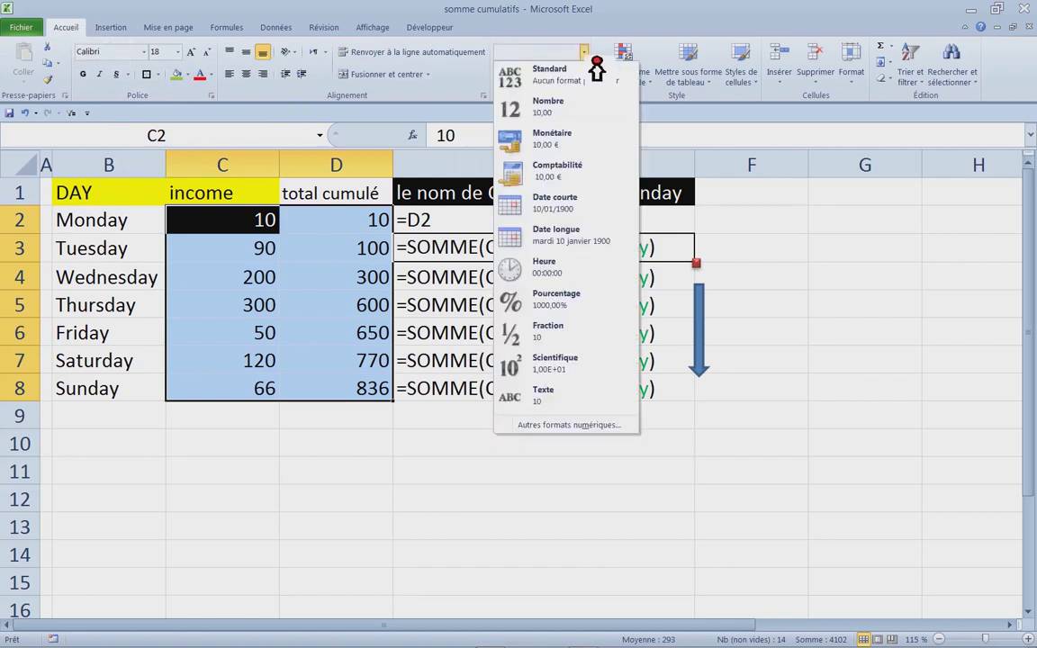
click(576, 427)
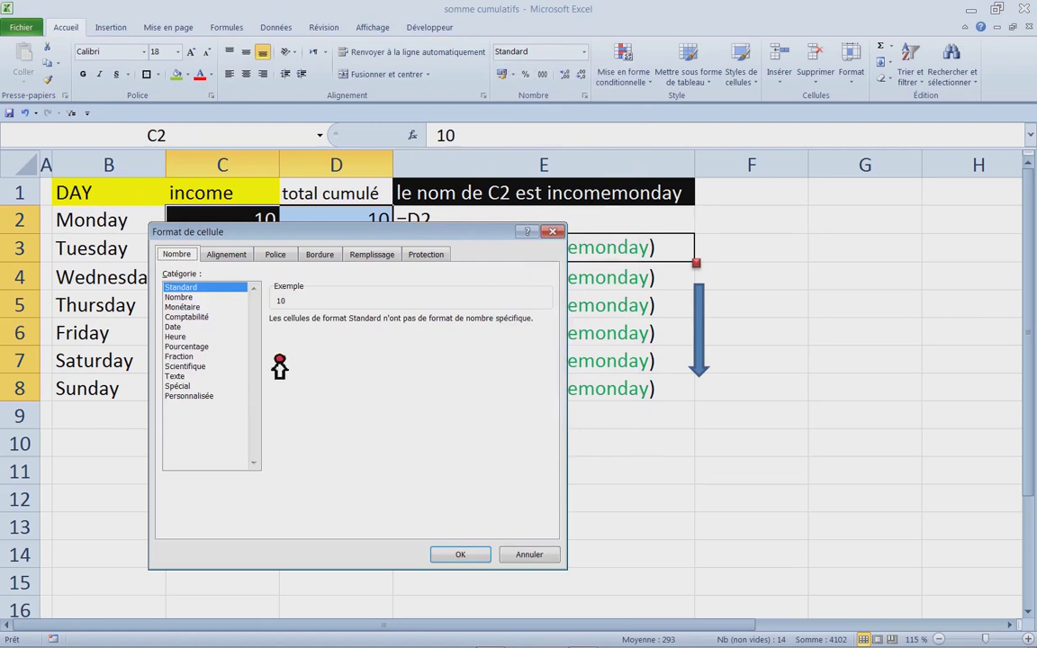
click(193, 308)
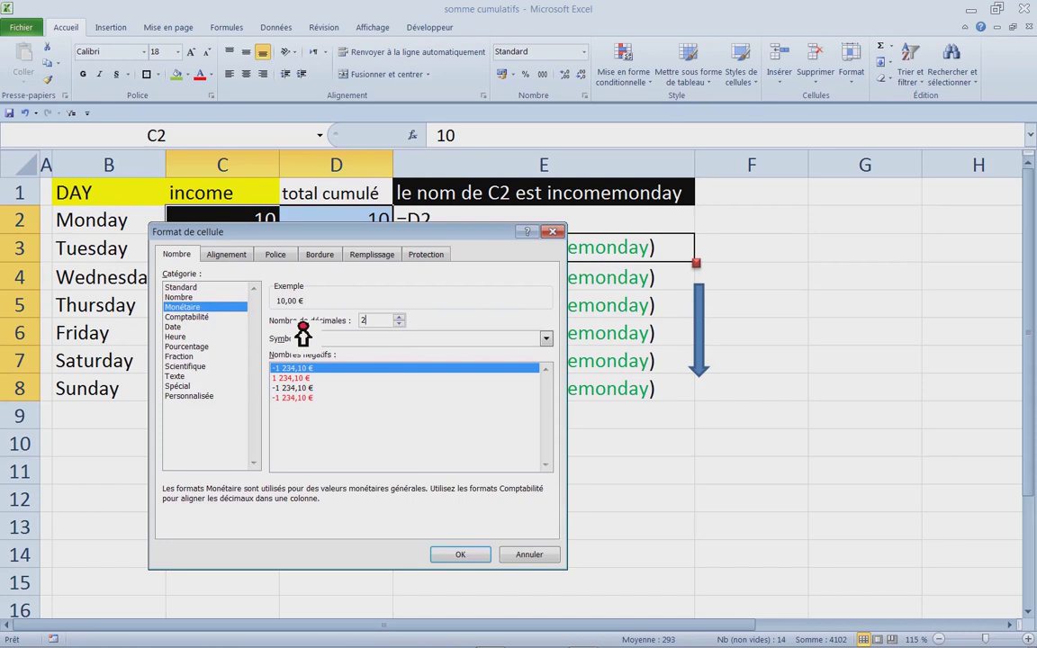
click(399, 323)
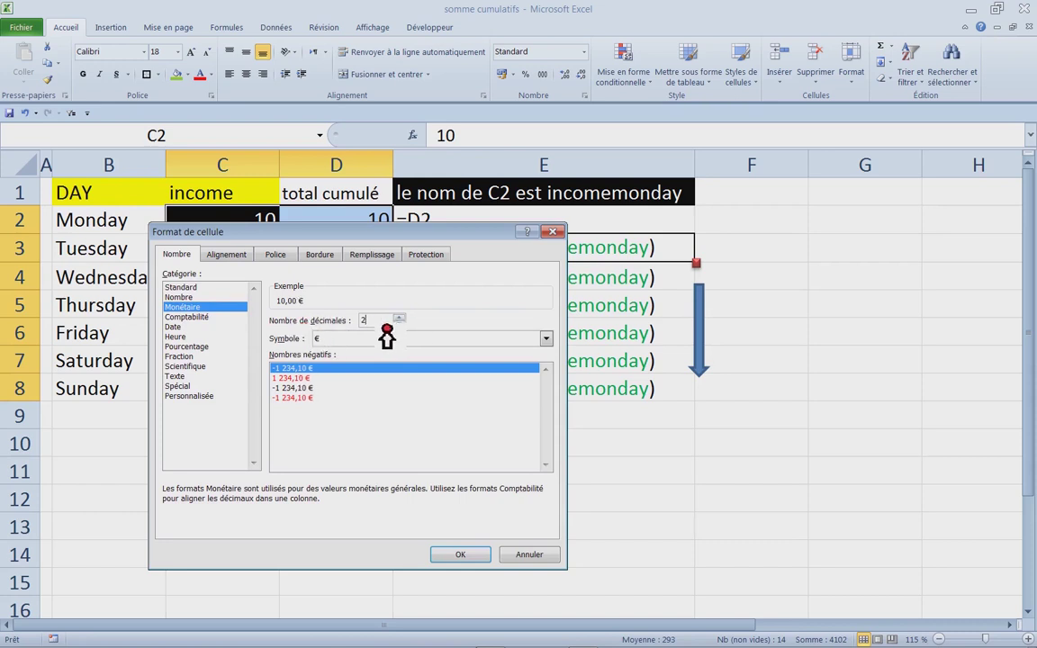
click(460, 554)
click(376, 477)
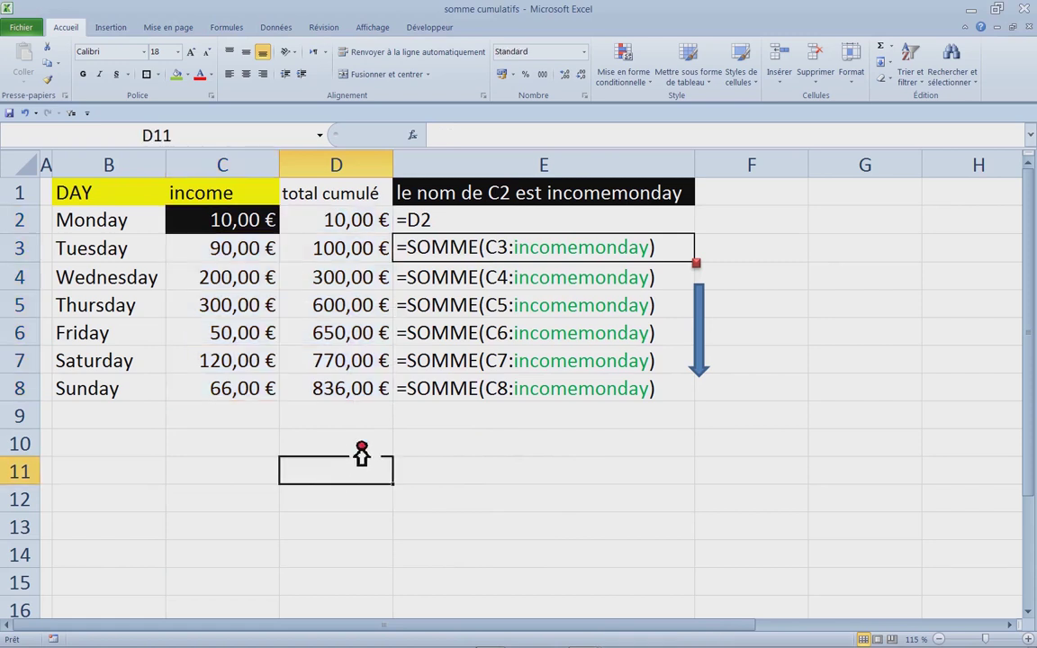
key(ctrl+z)
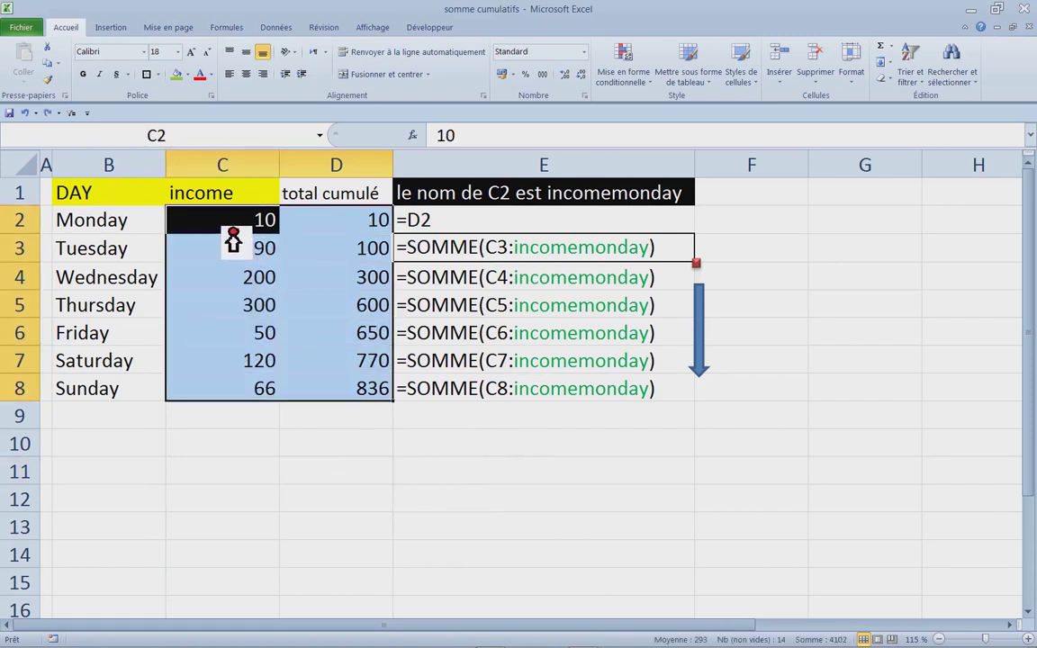
Try the Comptabilité number format in euros on the income and cumulative values C2:D8, and undo it.
drag(232, 226, 354, 398)
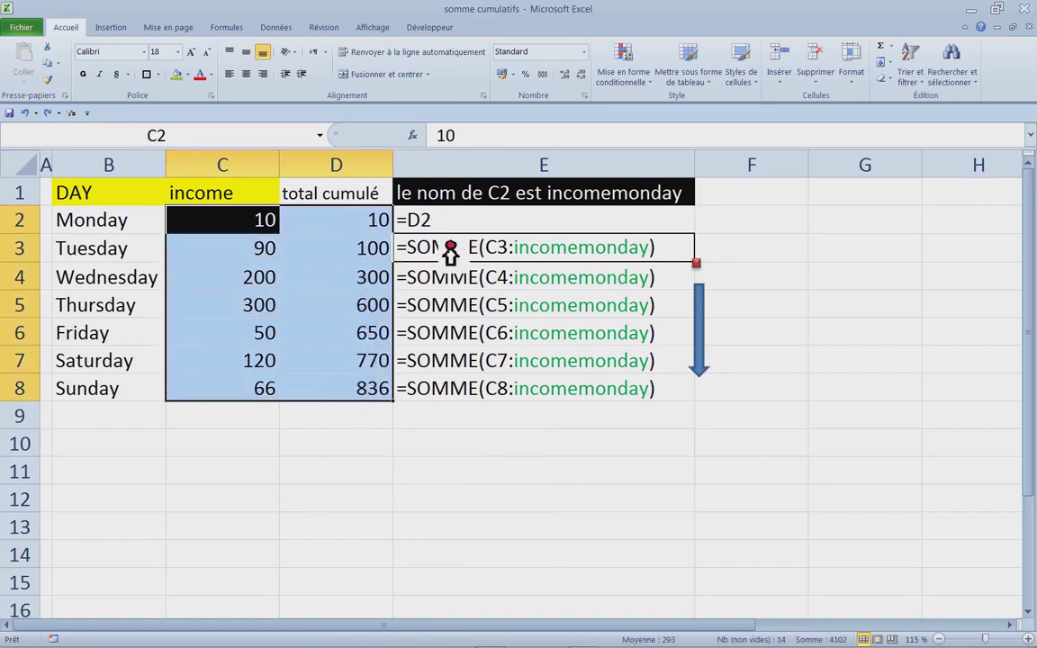
click(510, 78)
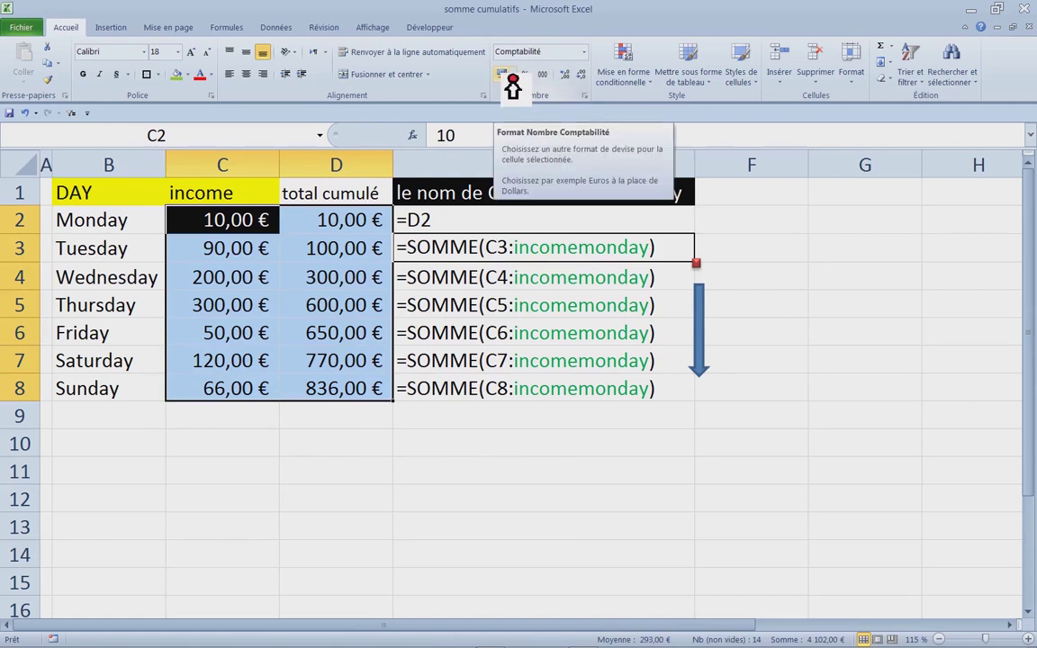
click(390, 469)
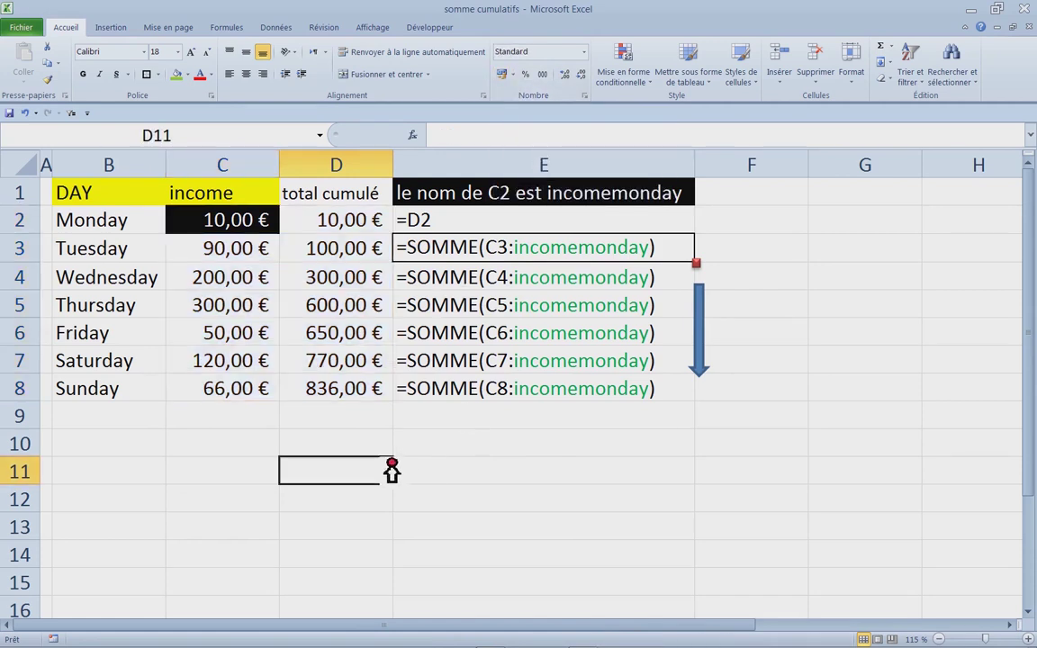
key(ctrl+z)
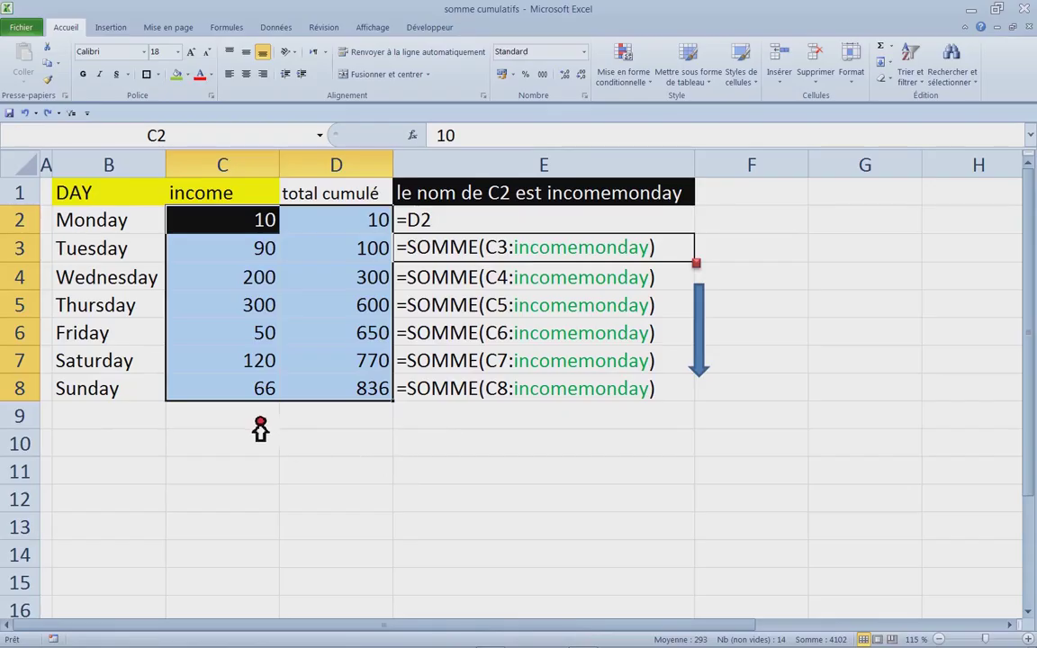
click(259, 421)
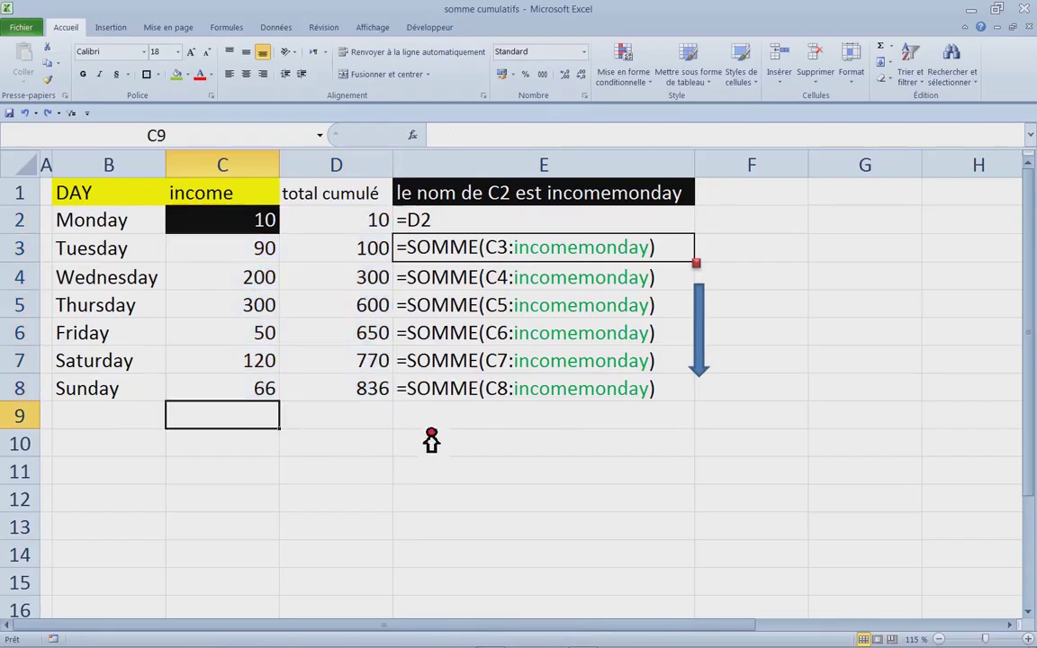
Enter 120 in cell D10 as a sample amount below the income table.
scroll(400, 441, down, 1)
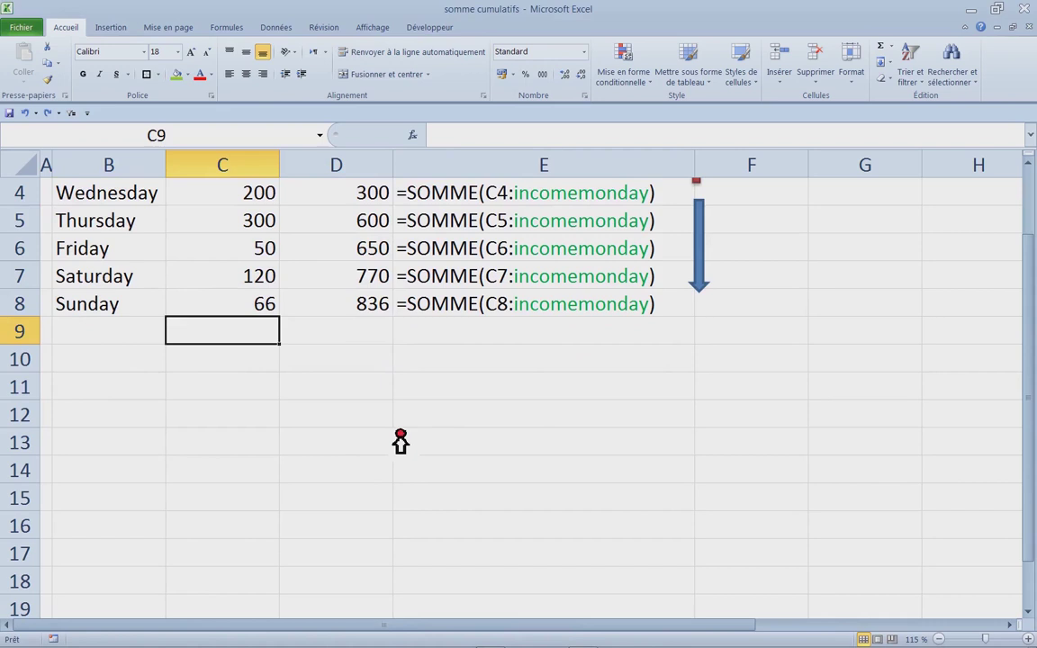
click(351, 359)
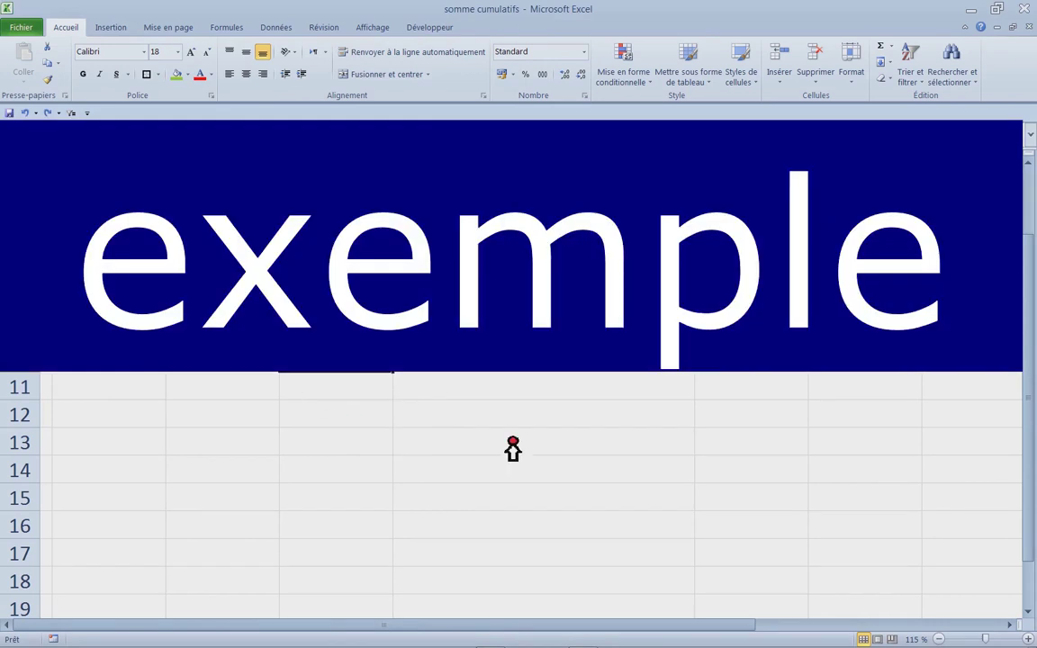
text(120)
click(491, 414)
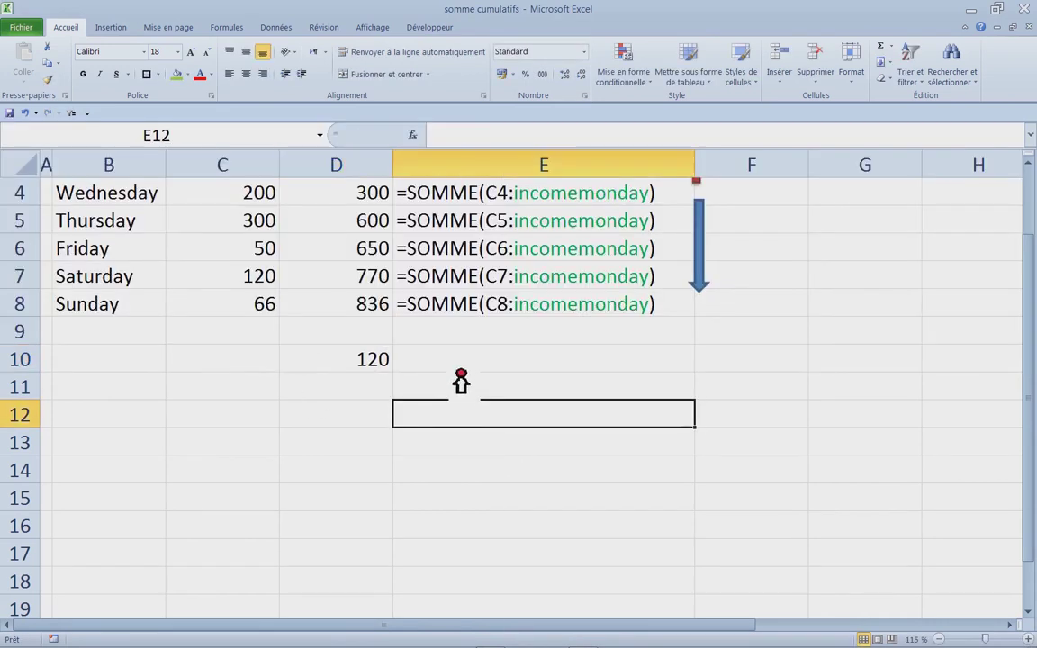
click(455, 364)
click(352, 365)
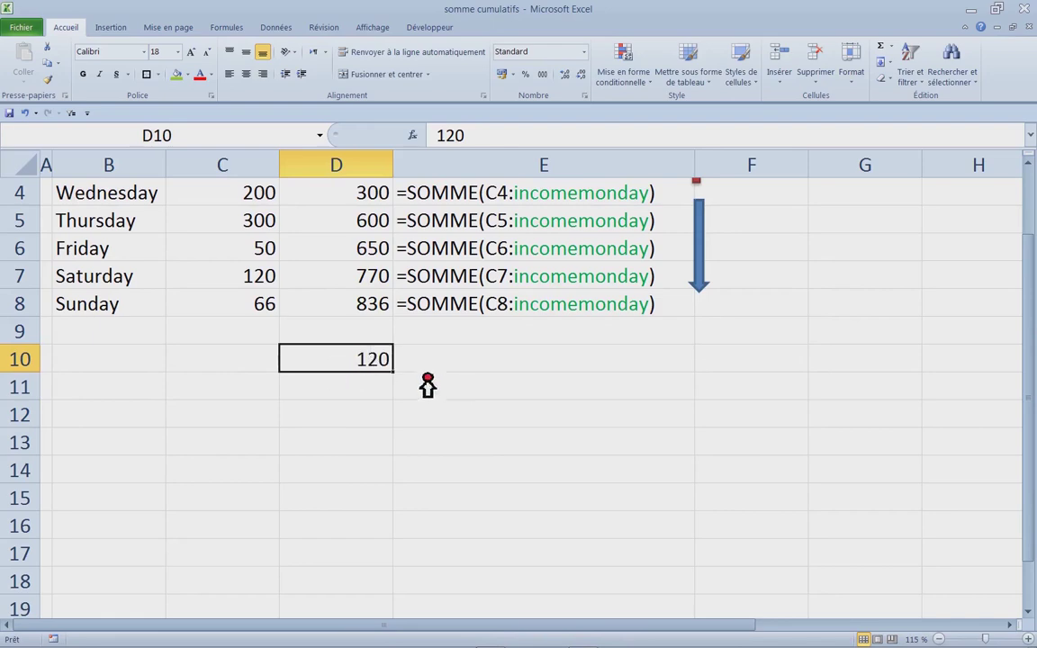
Label the sample amount by entering <<<<<<ctrl+M in cell E10.
key(Right)
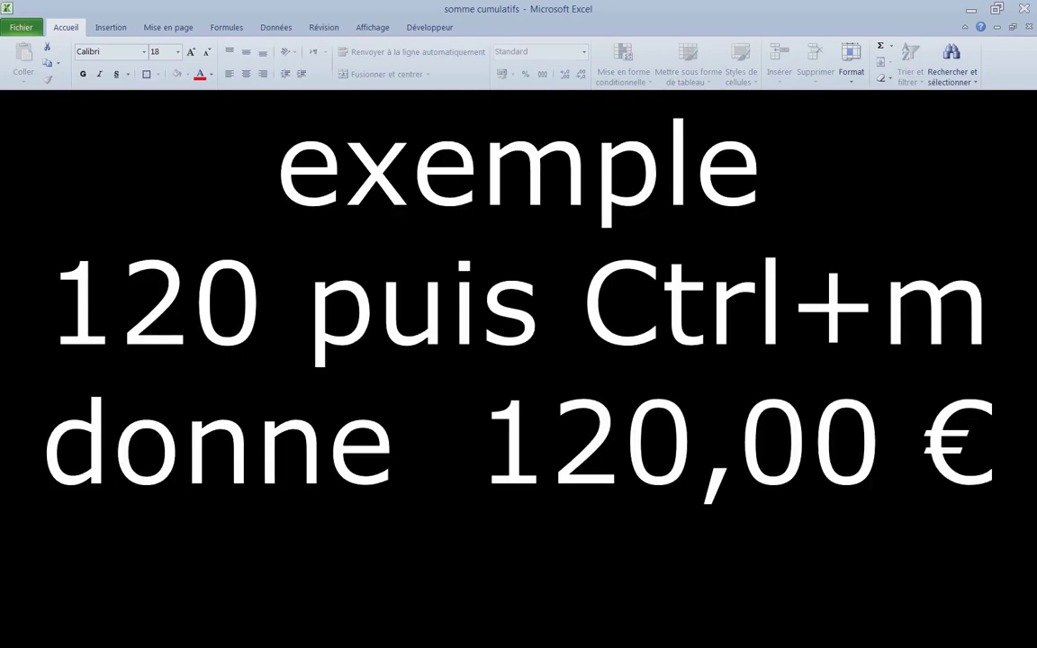
text(ctrl+M)
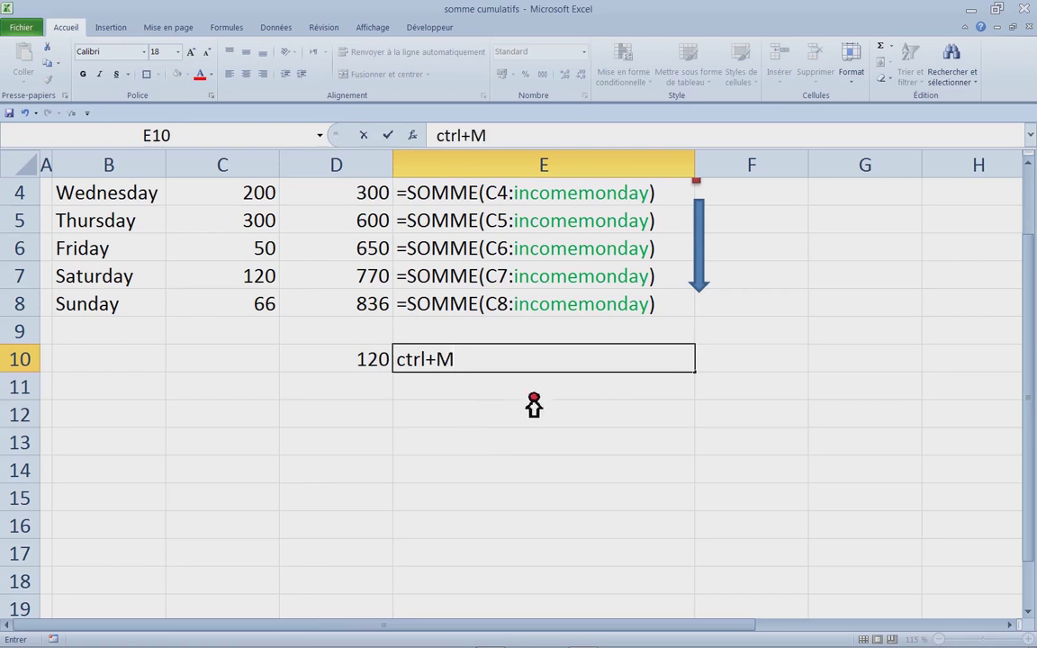
click(534, 407)
scroll(504, 378, down, 2)
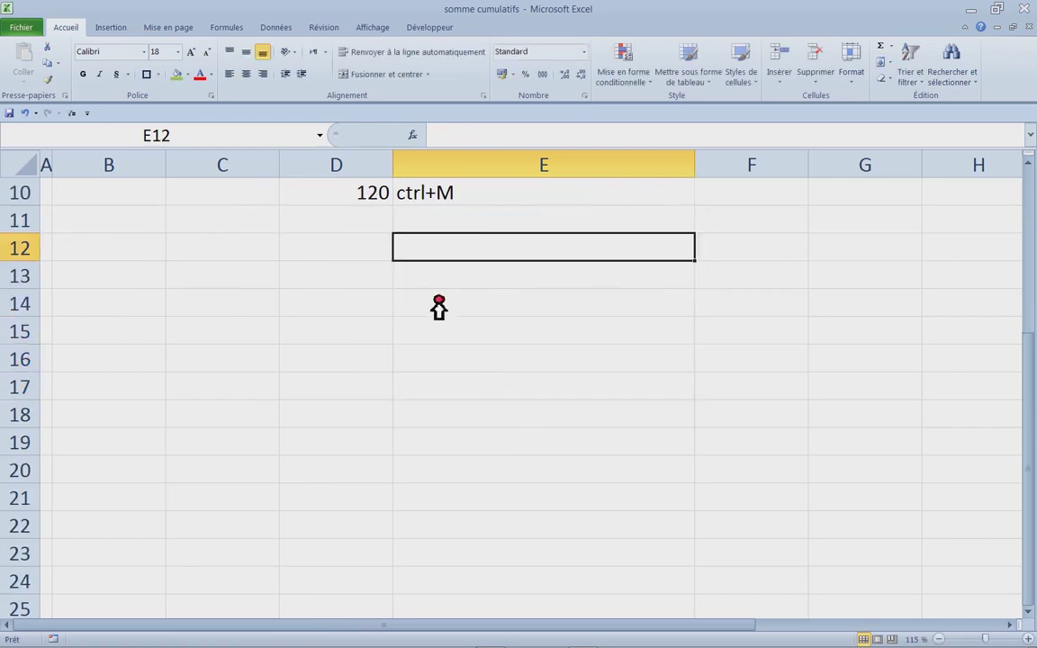
scroll(501, 260, up, 1)
click(440, 278)
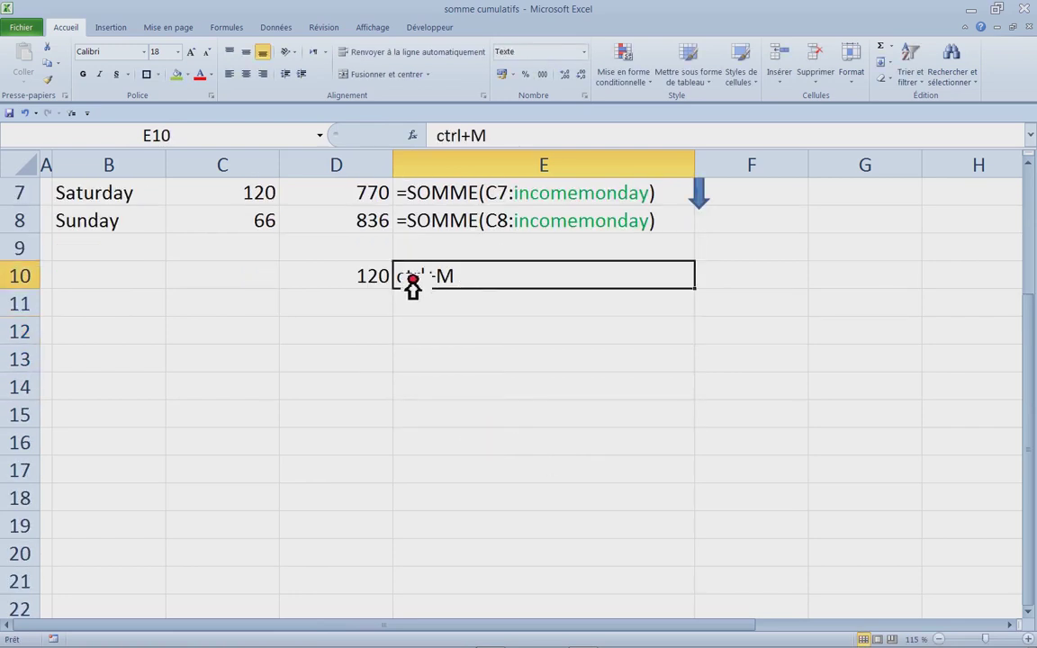
double_click(412, 284)
text(<<<<<<)
click(445, 391)
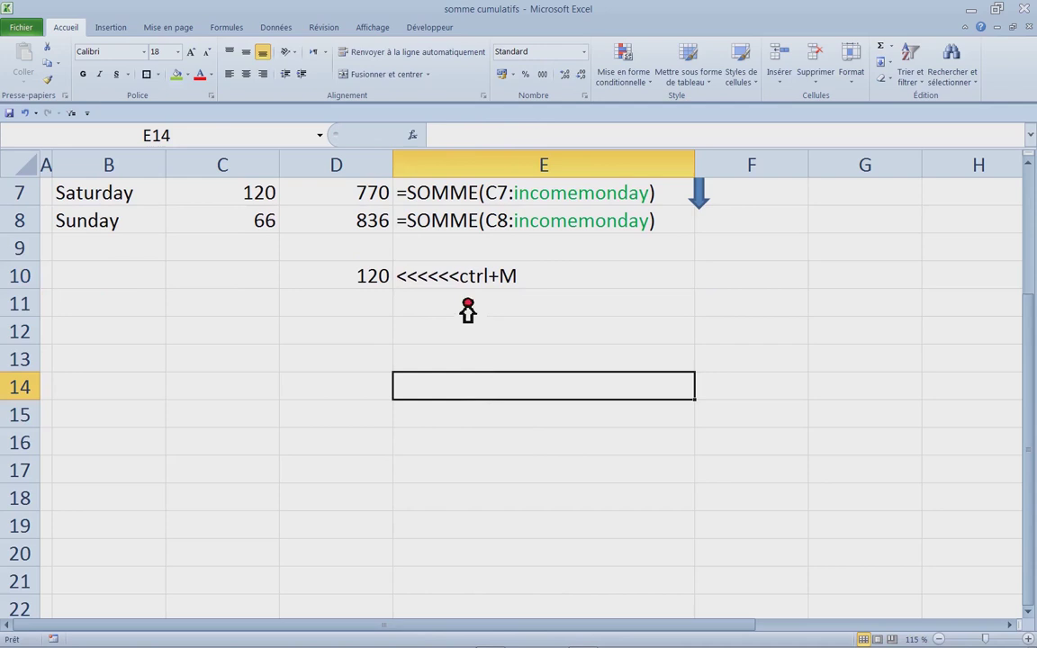
Apply the Monétaire euro format to the sample amount in D10, undo it, and apply it again.
click(378, 281)
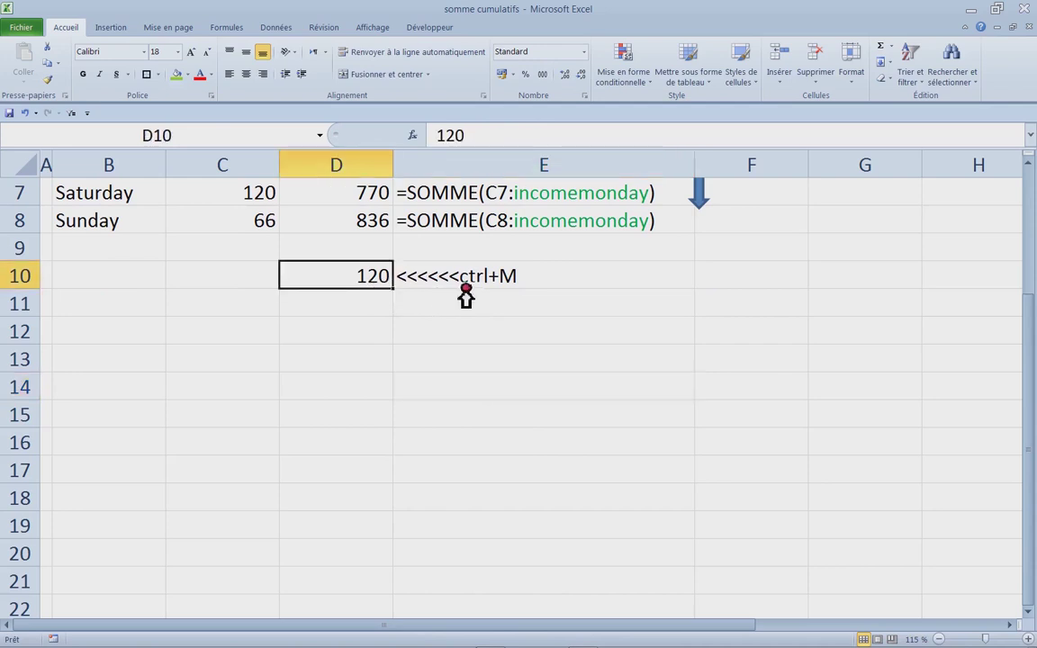
key(ctrl+m)
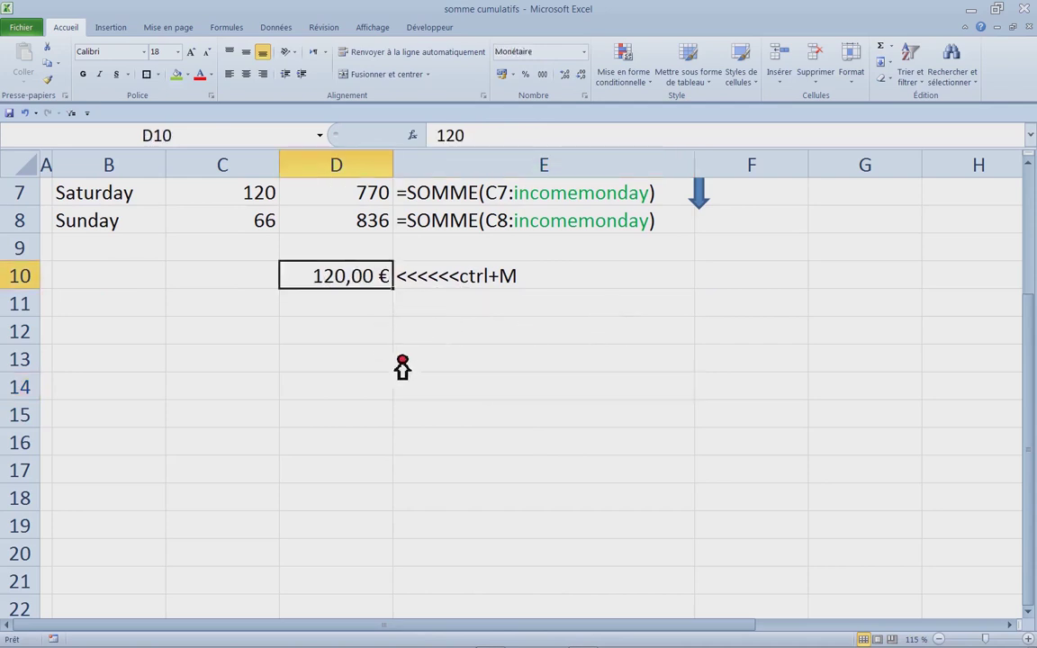
key(ctrl+z)
key(ctrl+m)
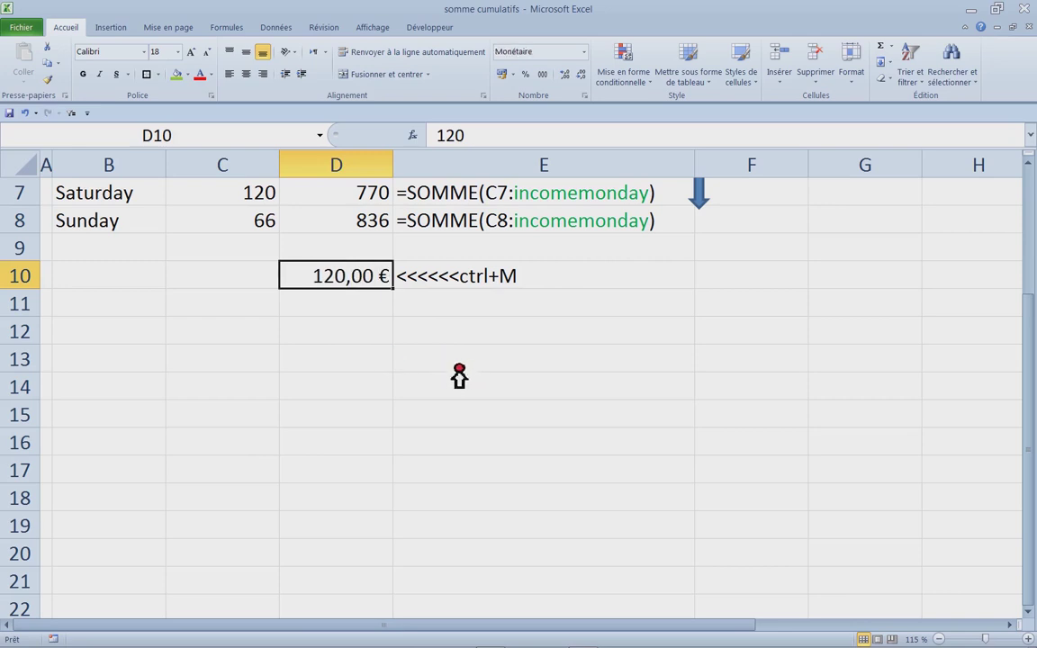
Apply the Monétaire euro format to the income and cumulative values in C2:D8.
drag(316, 289, 535, 289)
scroll(531, 279, up, 2)
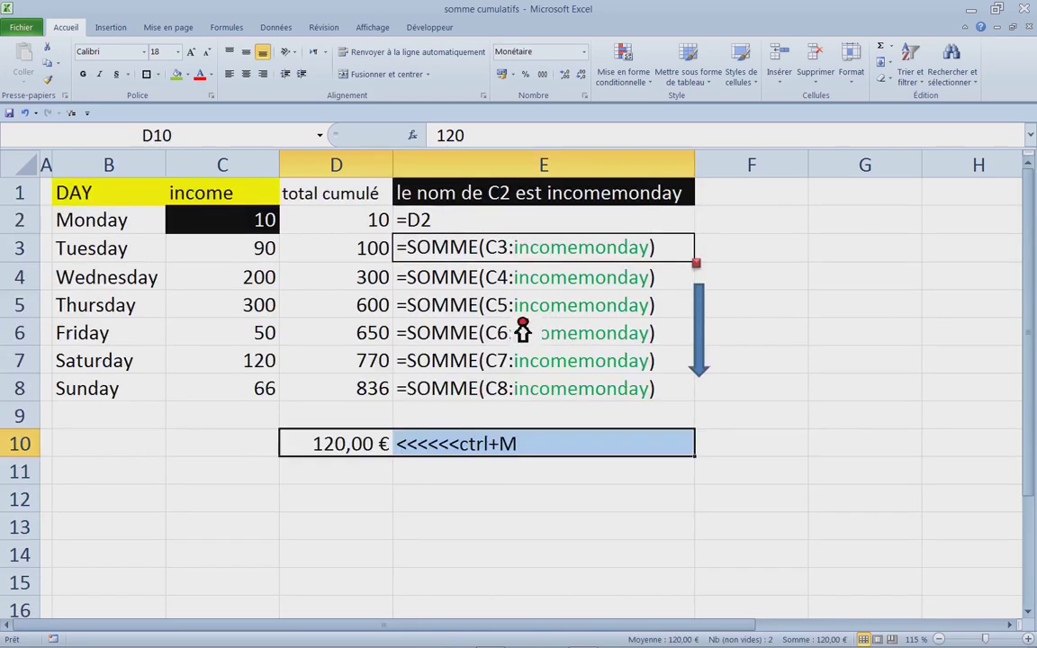
drag(267, 232, 356, 394)
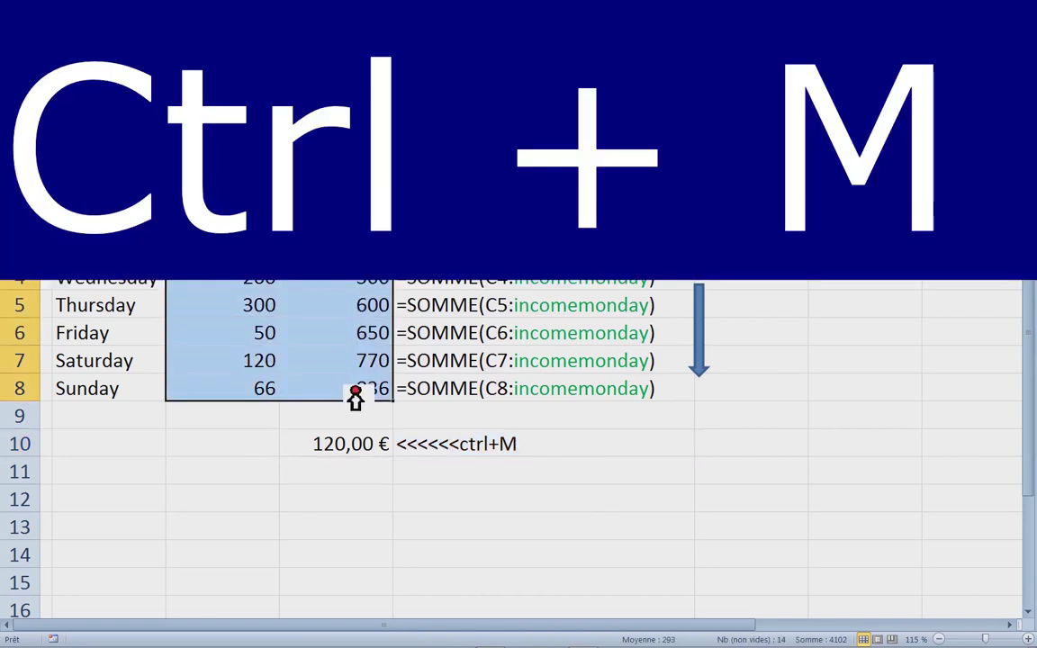
key(ctrl+m)
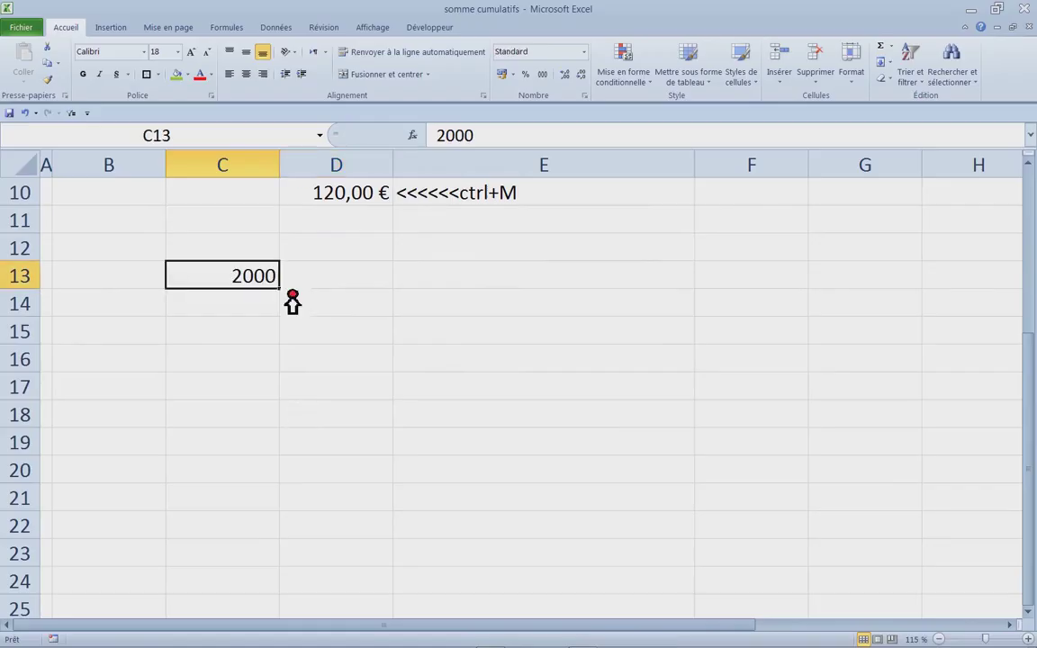
Fill the years 2000 to 2010 down C13:C23 as an incremented series.
drag(292, 294, 283, 615)
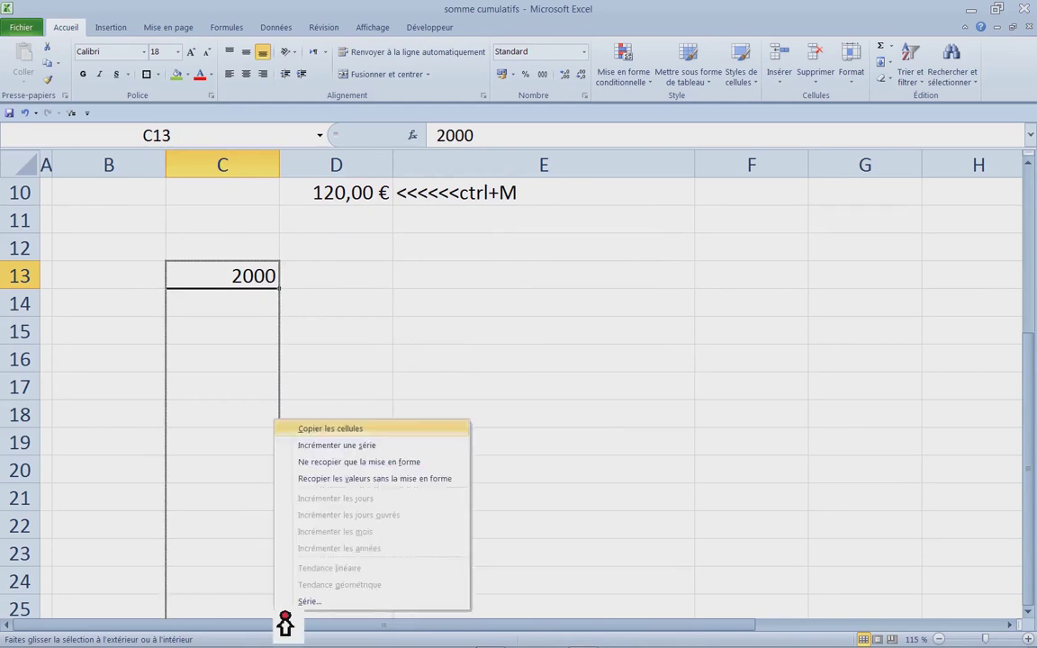
click(360, 448)
Enter the headings montant and montant cumulé in D12:E12 and the amounts 10, 20 and 30 in D13:D15.
scroll(243, 370, up, 1)
click(350, 340)
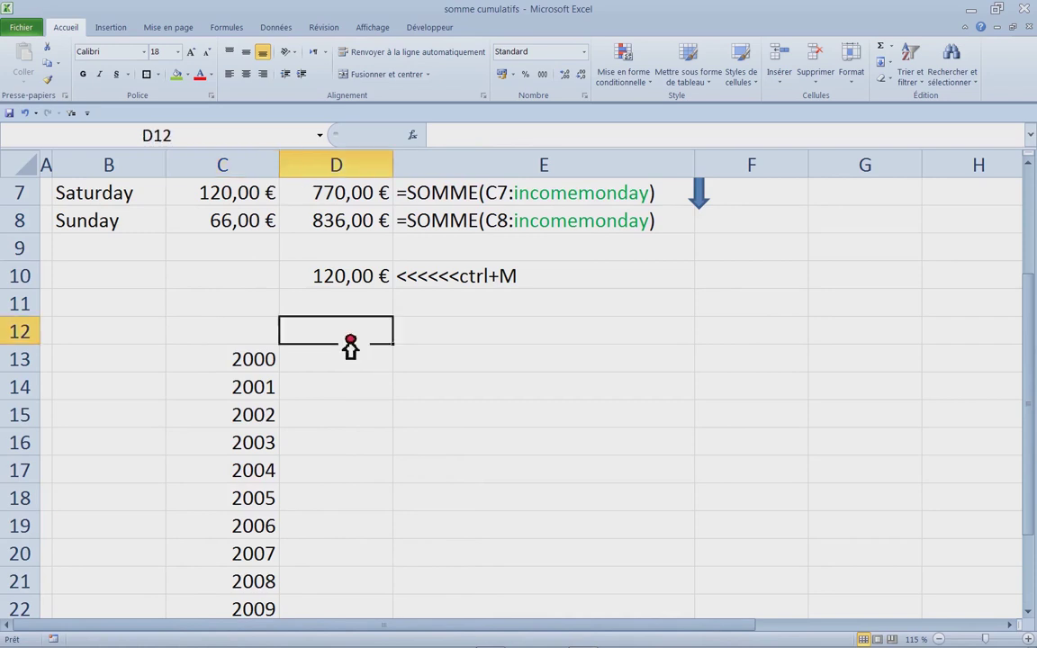
text(mo)
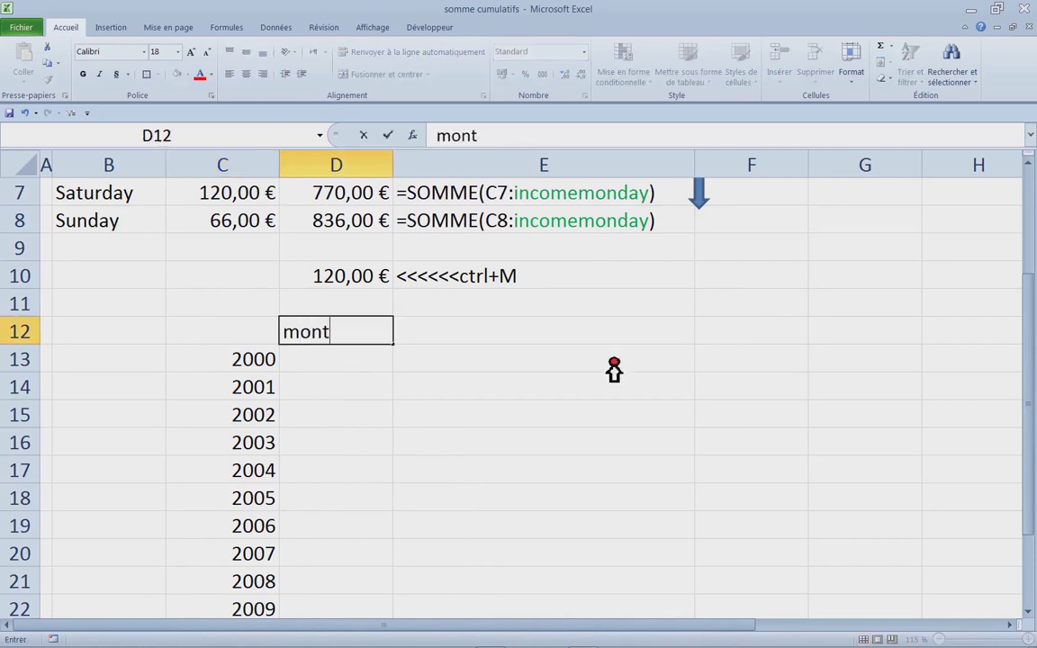
text(nt)
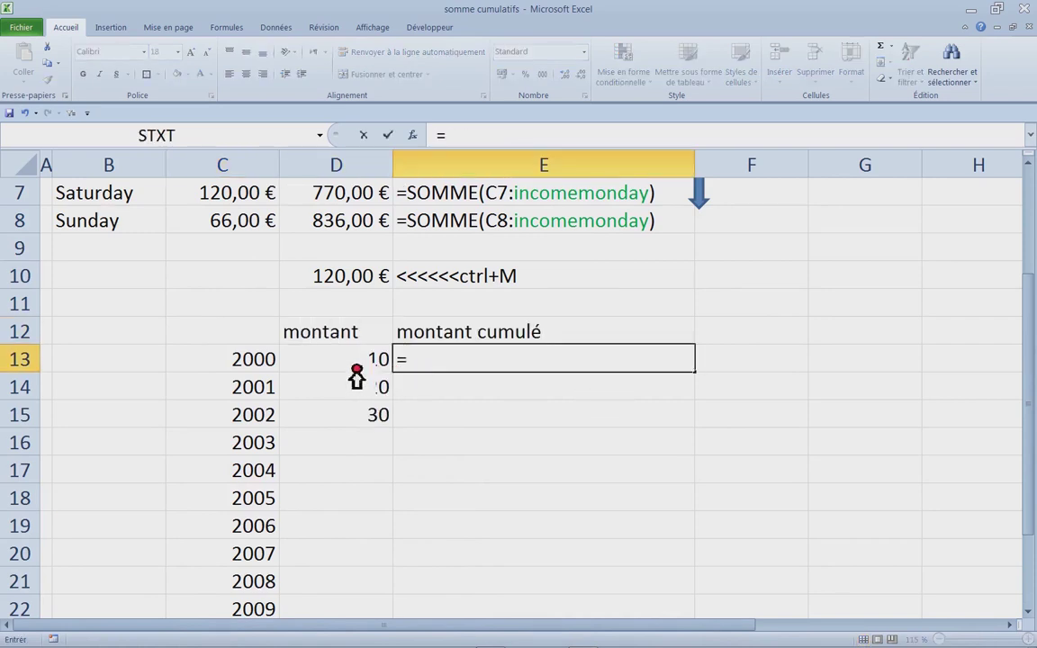
Enter =D13 in E13 as the first cumulative amount.
click(354, 364)
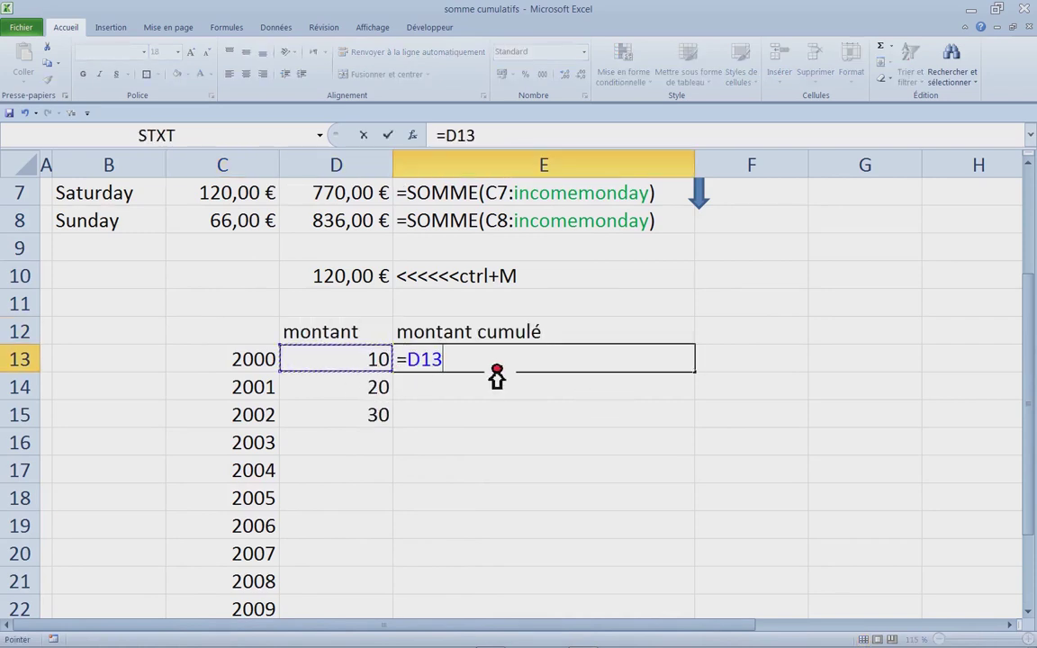
key(Return)
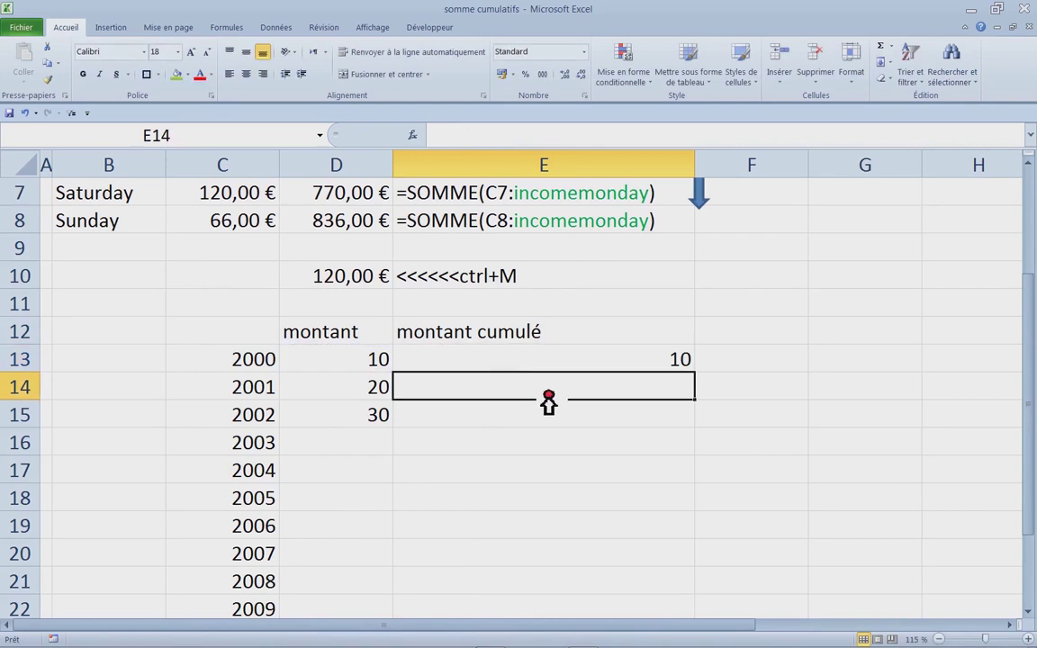
Fill the year 2000 amount cell D13 with green and define its name as montant2000.
click(353, 364)
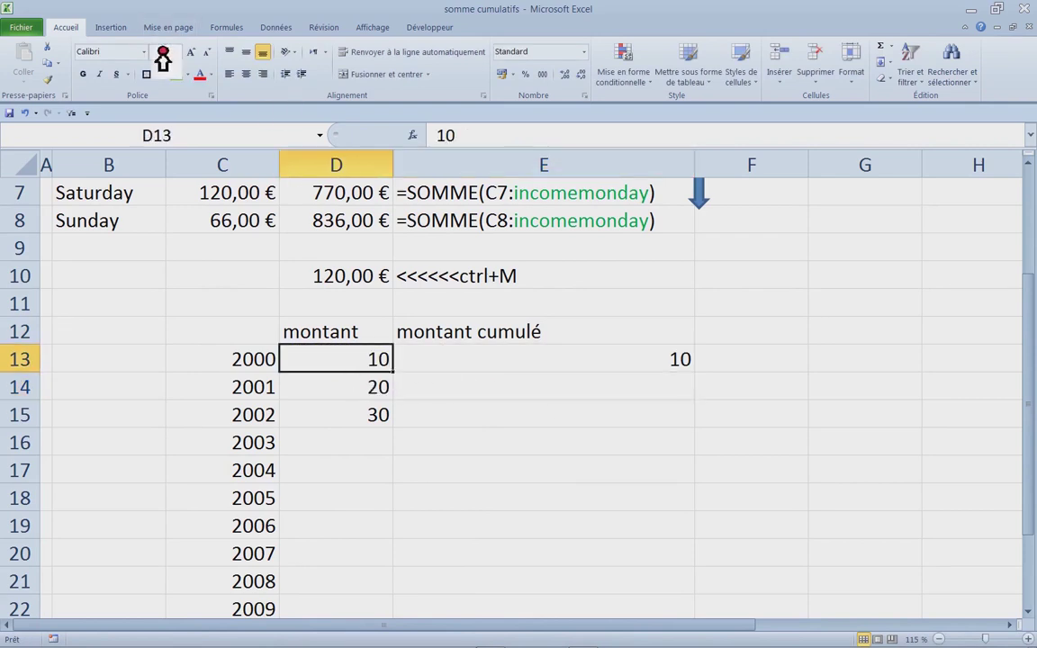
click(183, 79)
right_click(334, 364)
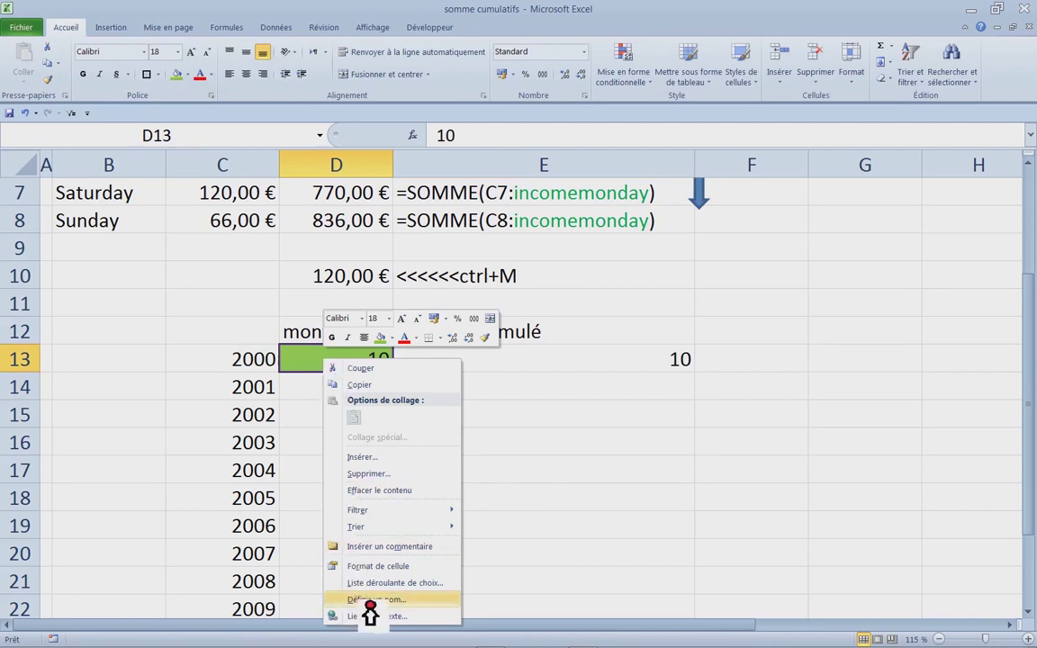
click(344, 601)
drag(383, 479, 523, 367)
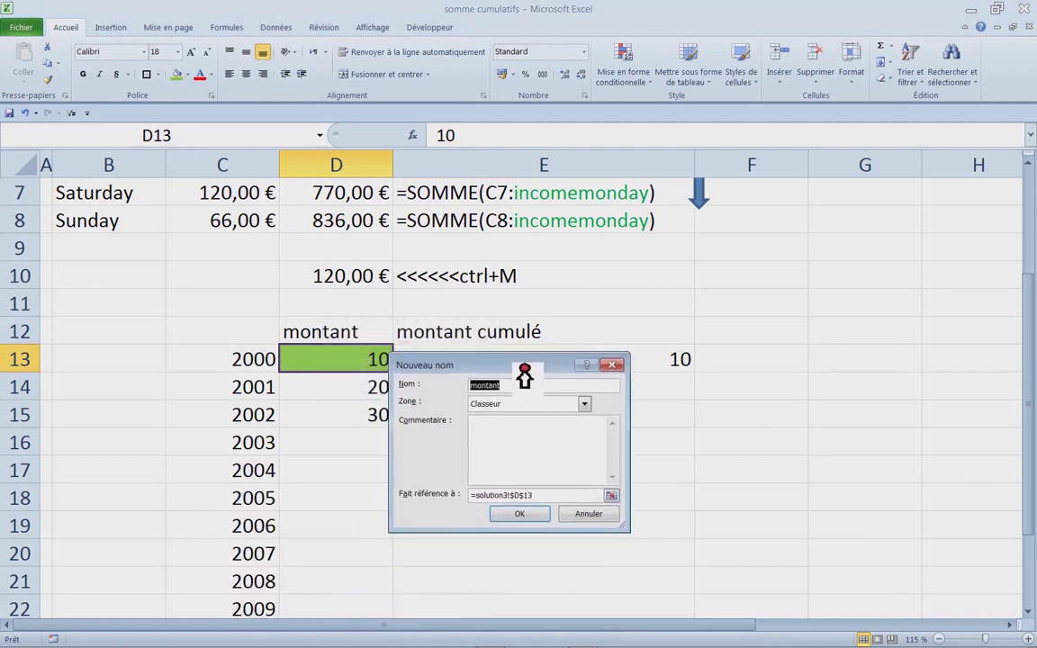
click(539, 390)
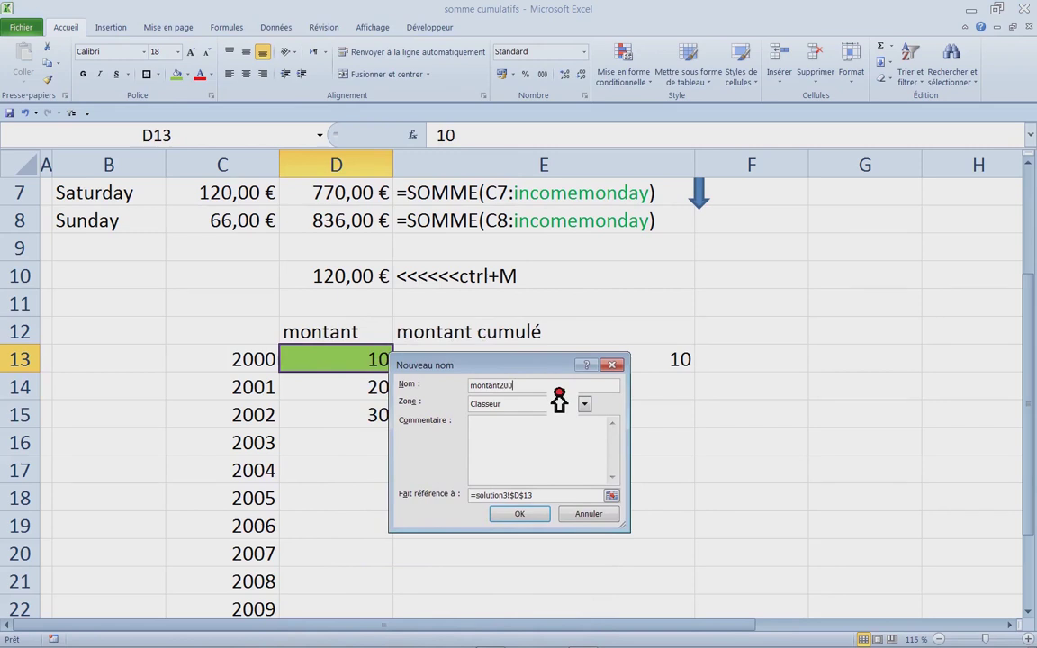
click(520, 514)
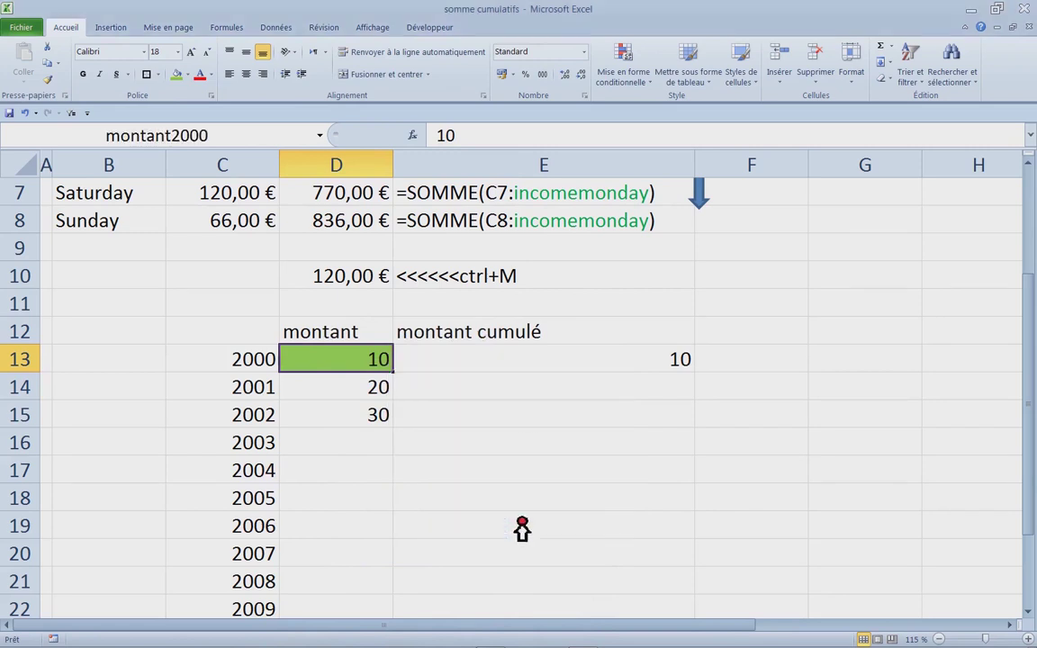
Centre the first cumulative amount in cell E13.
click(619, 371)
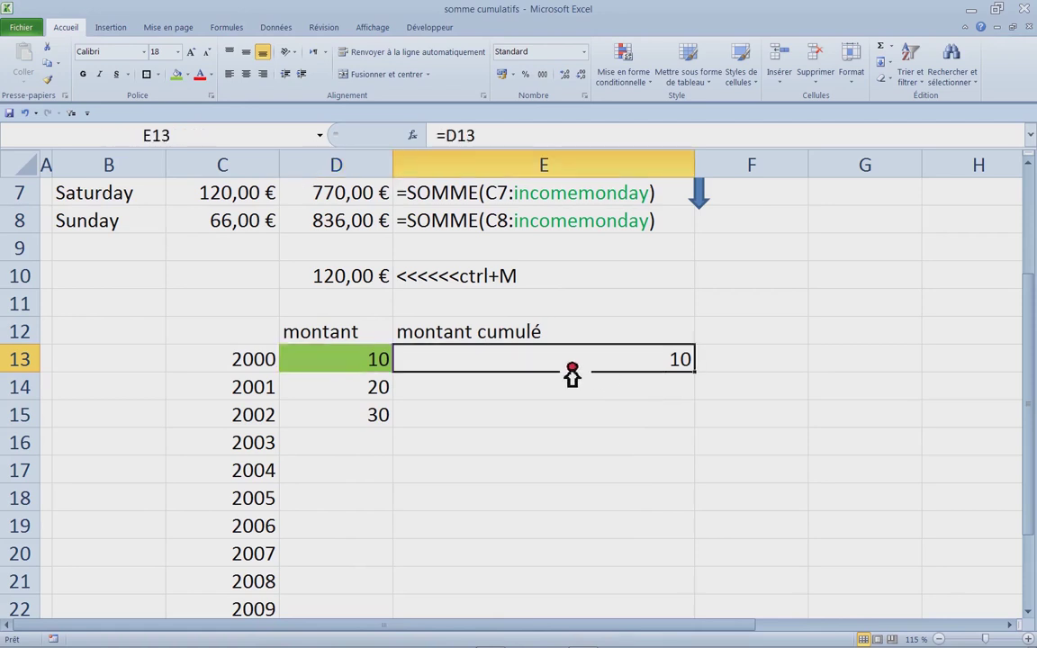
click(247, 75)
Enter the cumulative formula =SOMME(montant2000:D14) in E14 for the year 2001, picking montant2000 from the defined names.
click(564, 397)
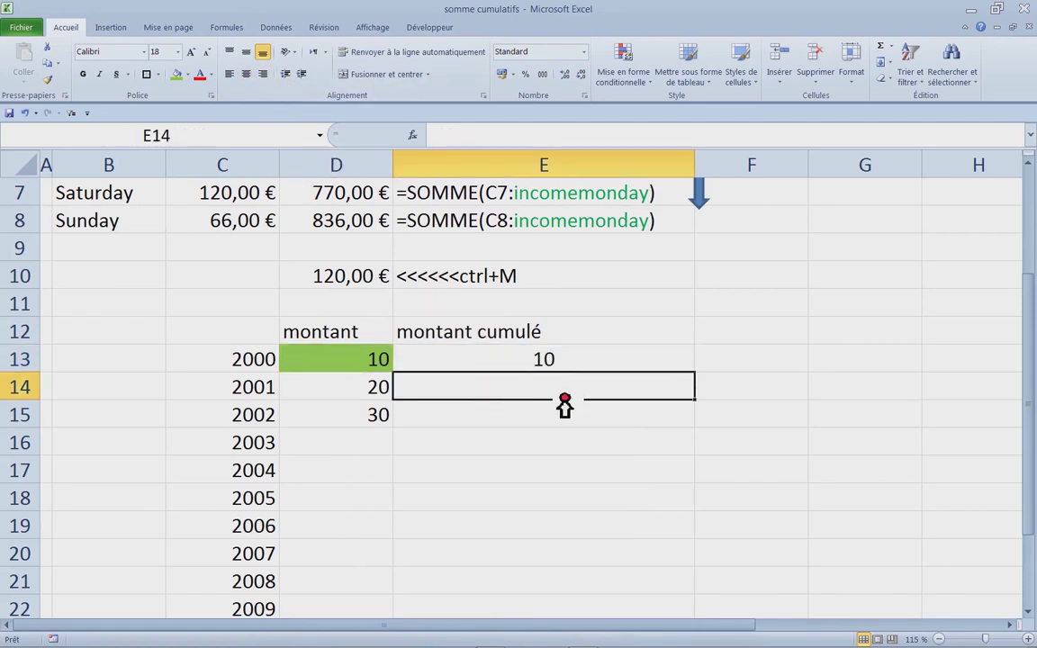
text(=so)
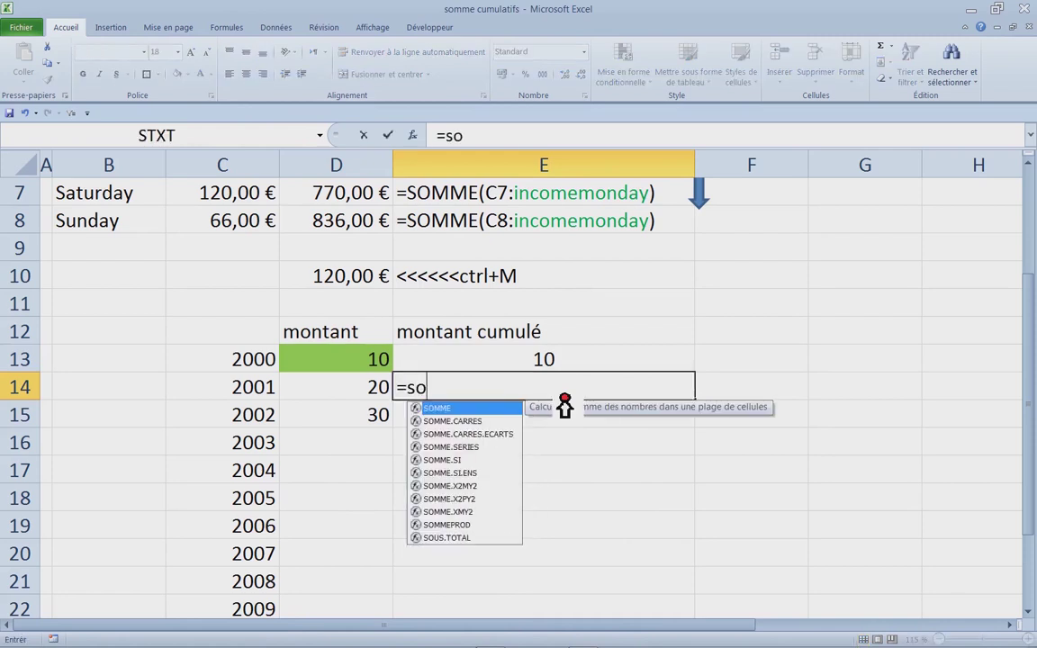
text(mme)
key(Tab)
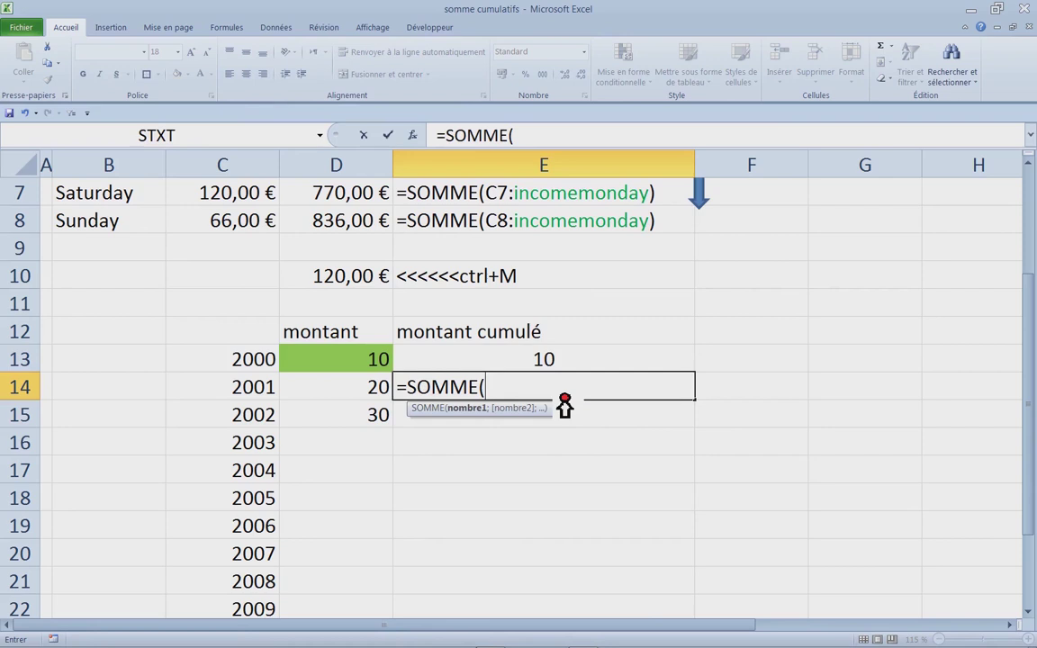
key(F3)
drag(350, 342, 397, 400)
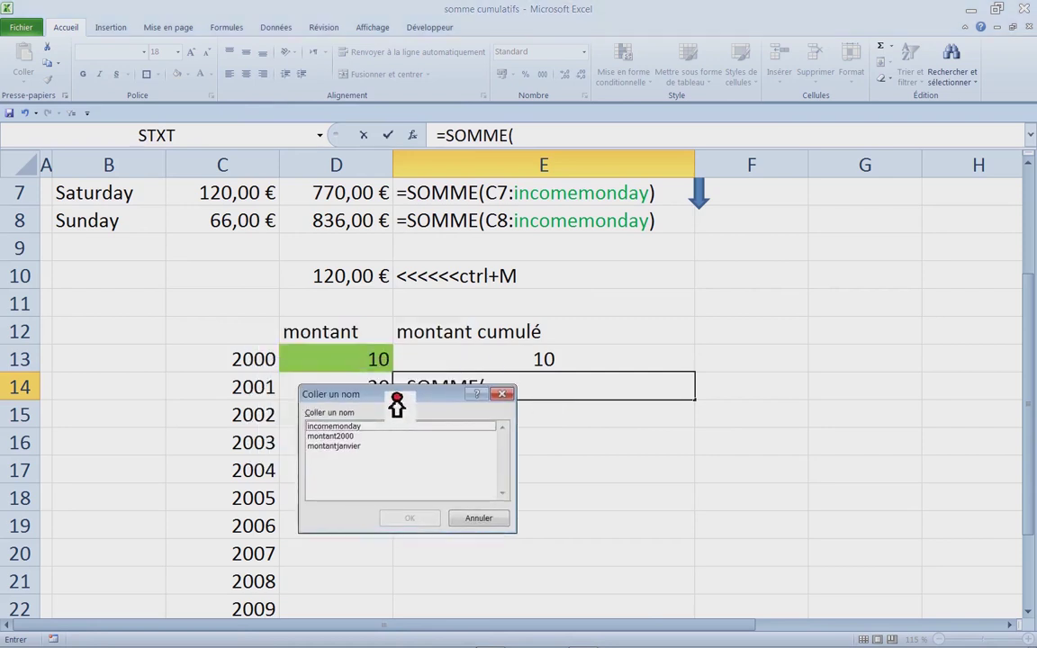
click(358, 435)
double_click(362, 436)
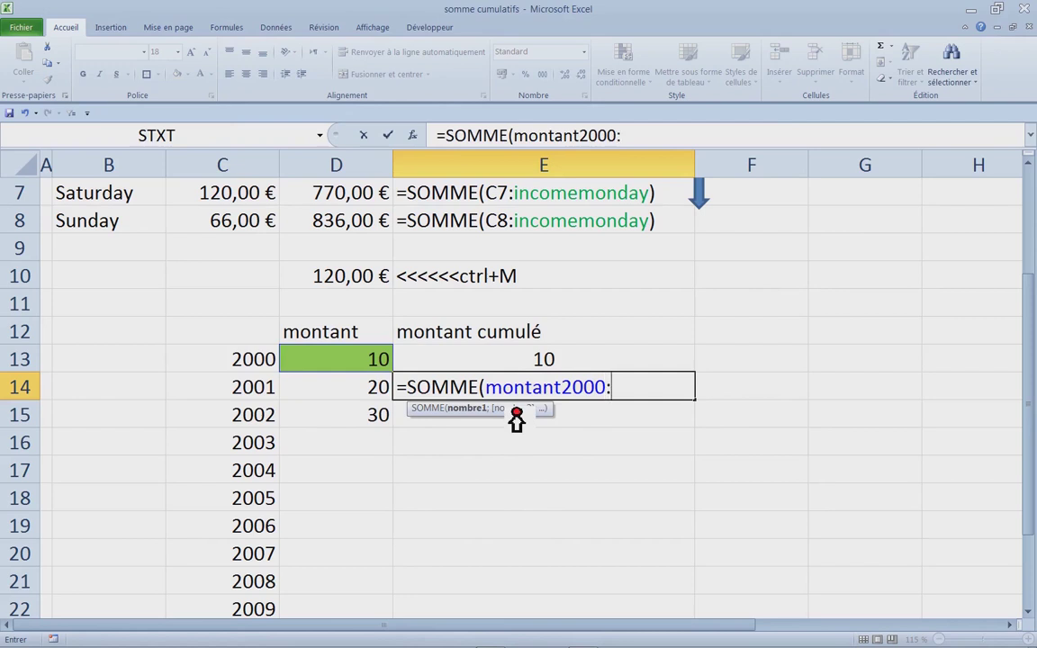
text(:)
click(360, 364)
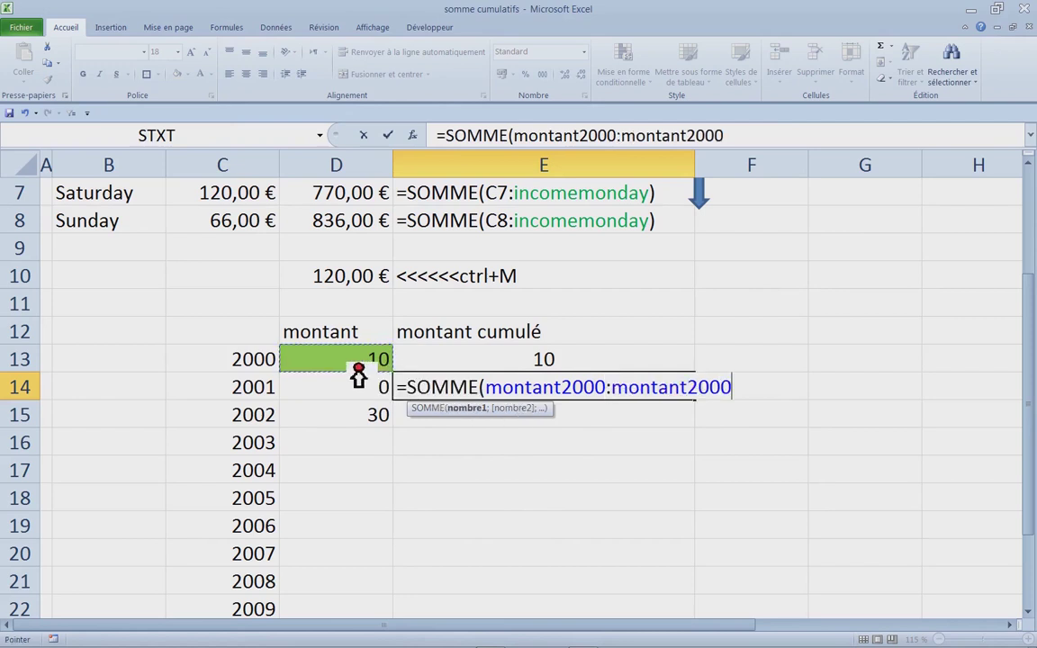
key(Return)
click(612, 387)
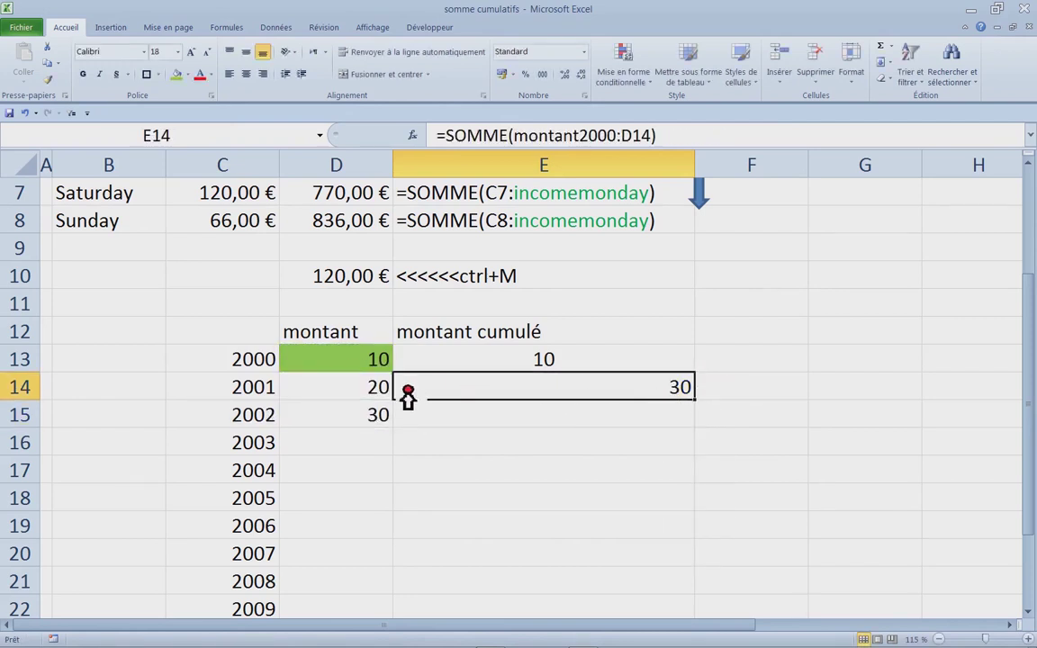
Apply all borders to the yearly amounts range C13:E23.
drag(390, 369, 576, 414)
drag(255, 363, 594, 564)
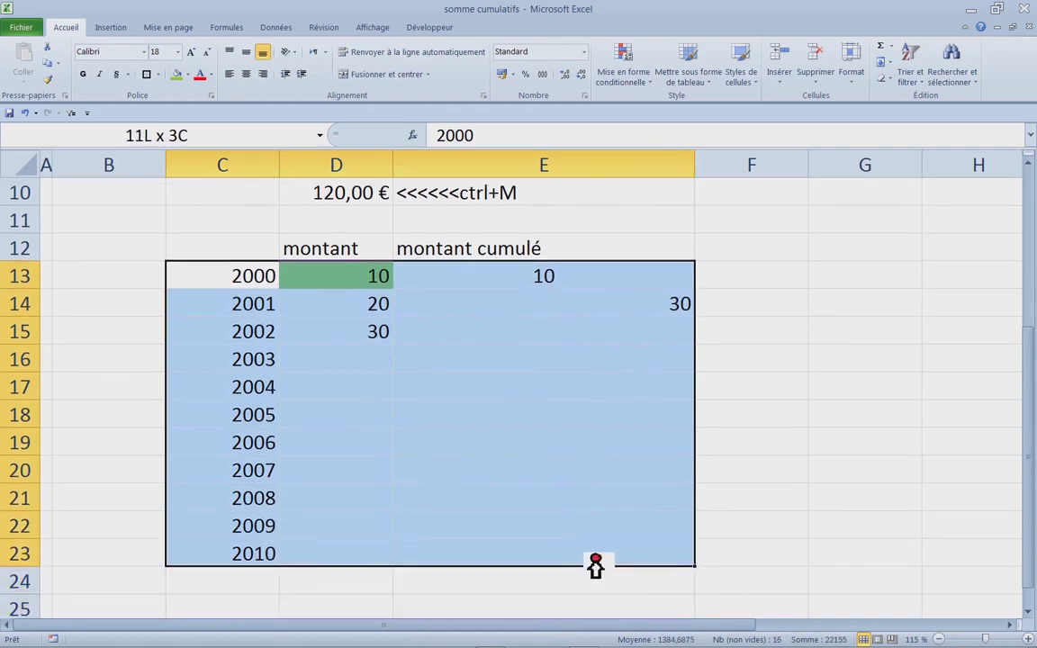
click(160, 75)
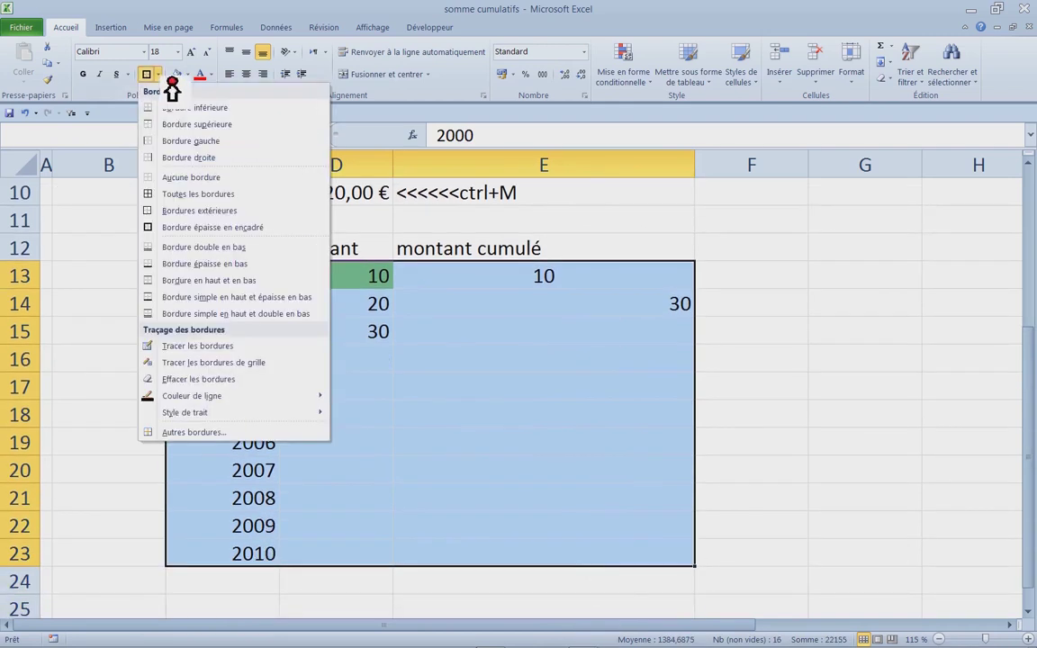
click(158, 197)
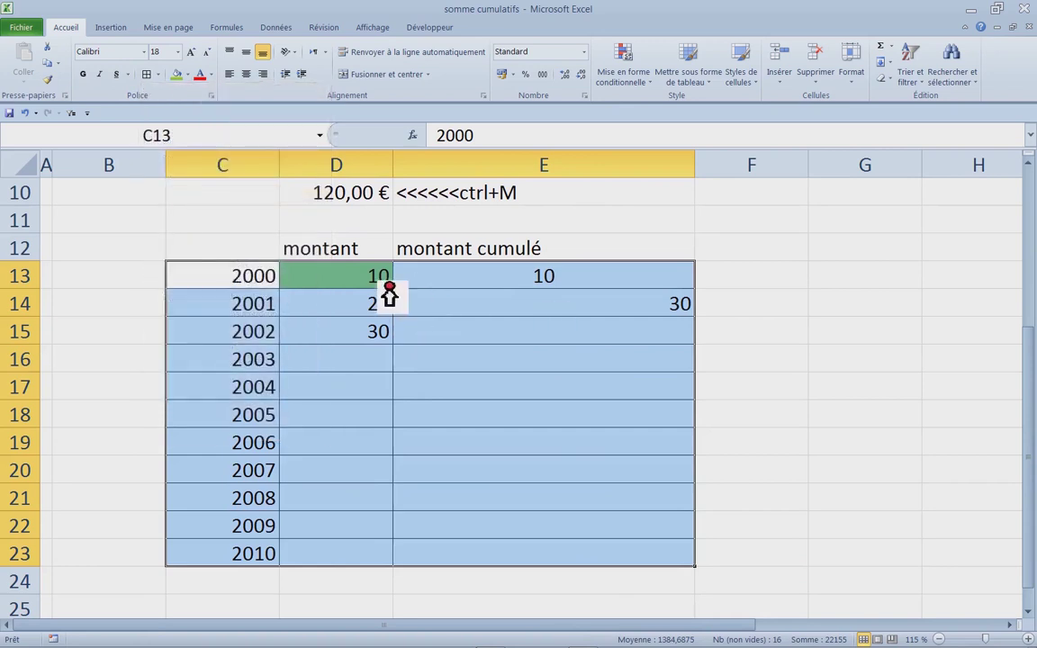
Format D13:E23 as euro currency and right-align the cumulative amounts in E13:E23.
drag(389, 290, 646, 562)
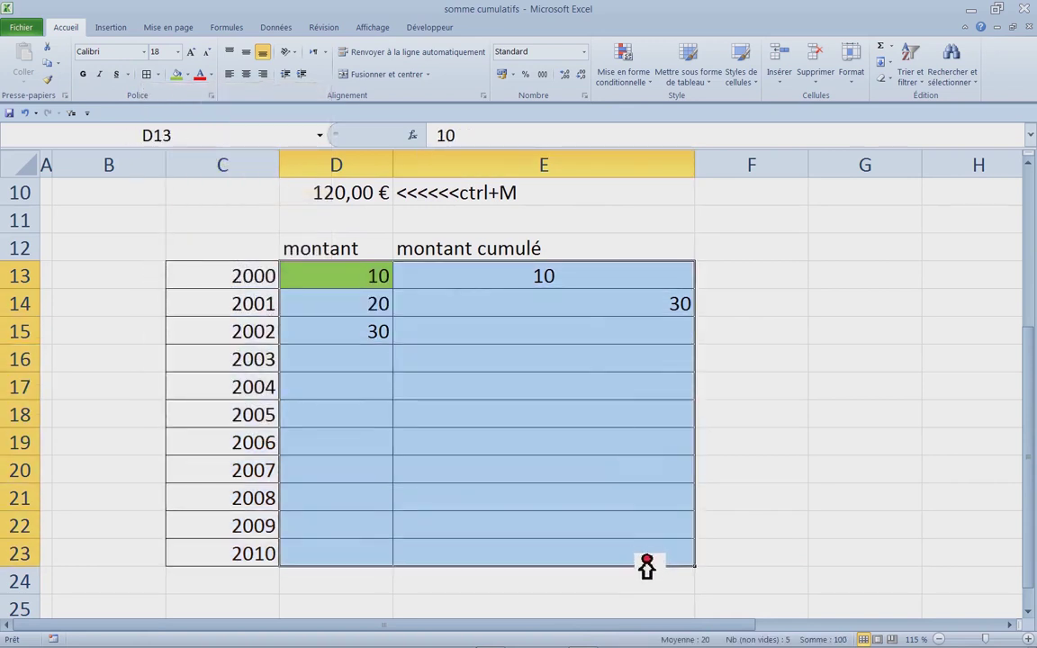
key(ctrl+m)
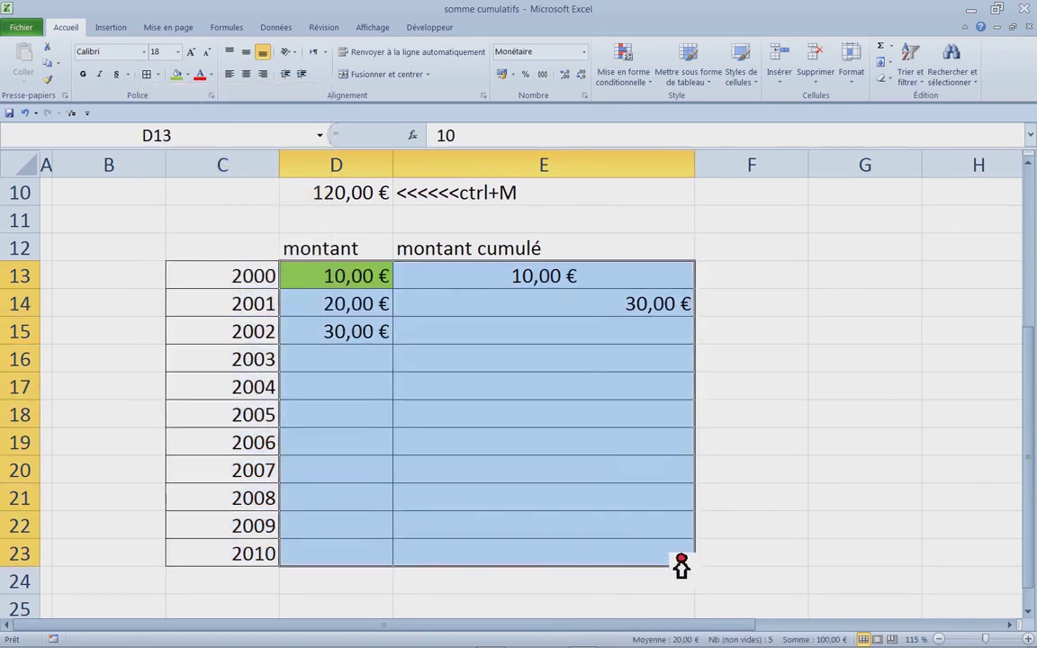
drag(531, 286, 532, 563)
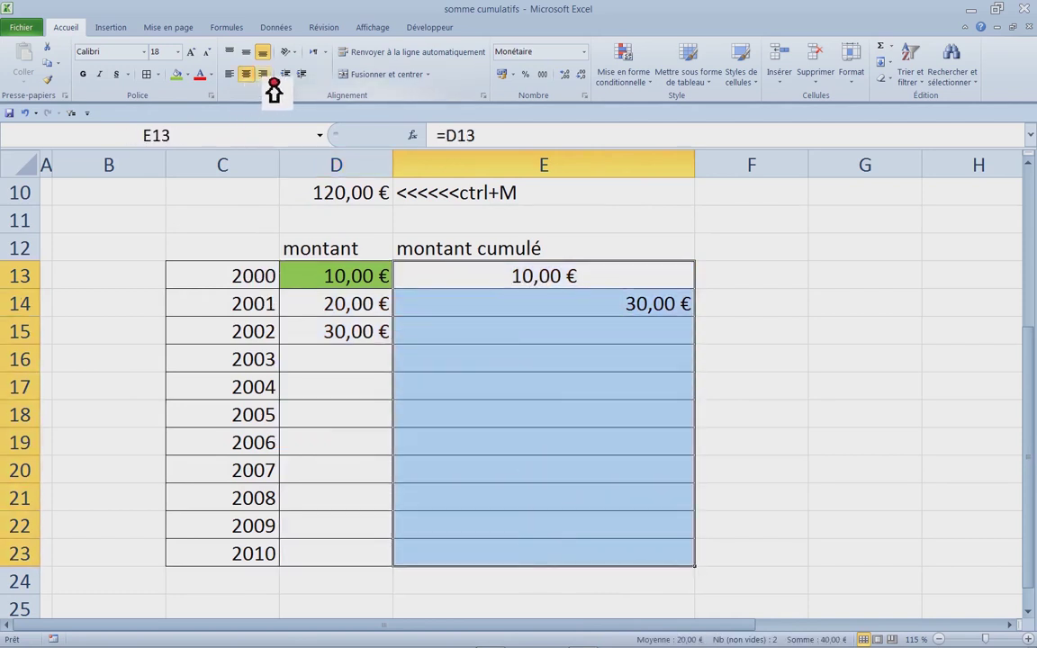
click(263, 74)
Fill the cumulative formula from E14 down to E23 for the years through 2010.
click(600, 310)
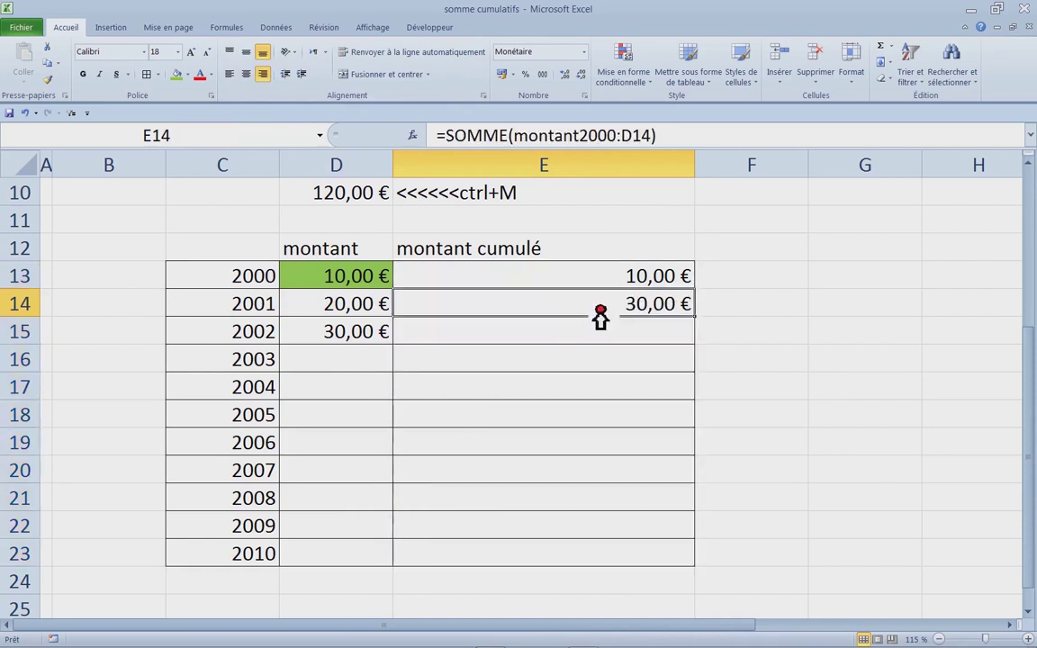
double_click(707, 324)
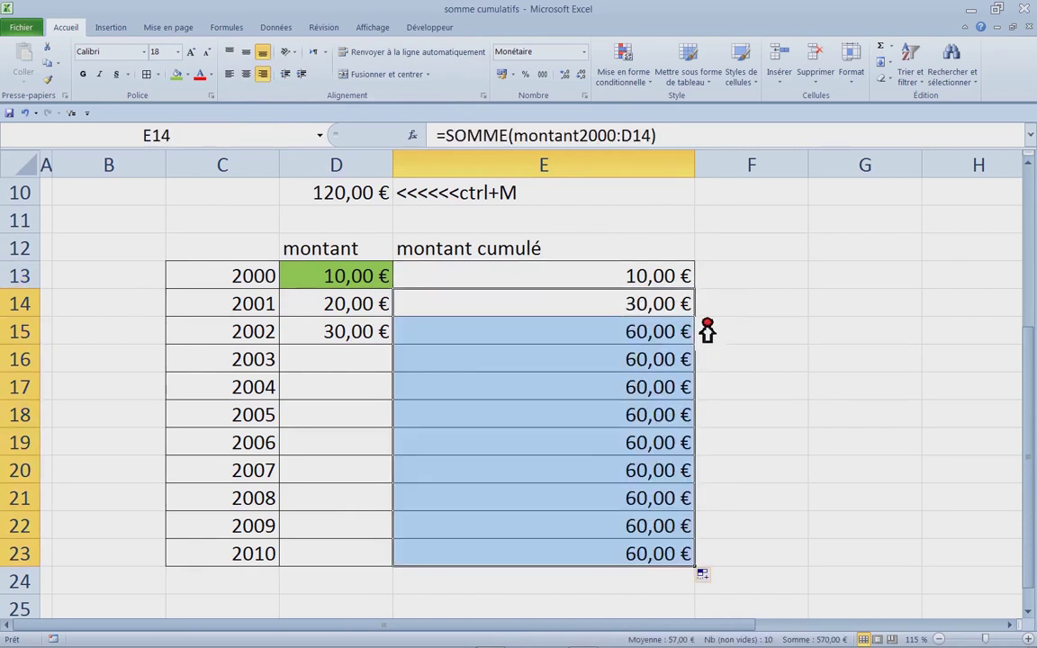
Enter the amounts 160, 20, 80, 77, 190, 1000, 2000 and 358 in D16:D23 for the years 2003 to 2010.
click(317, 358)
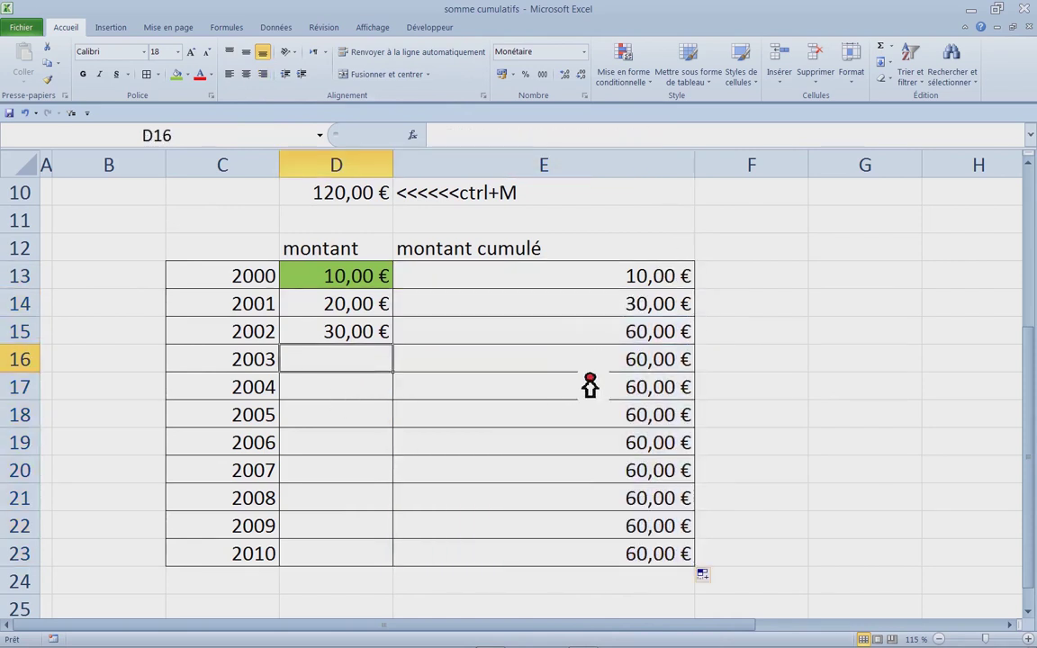
text(160,00 €)
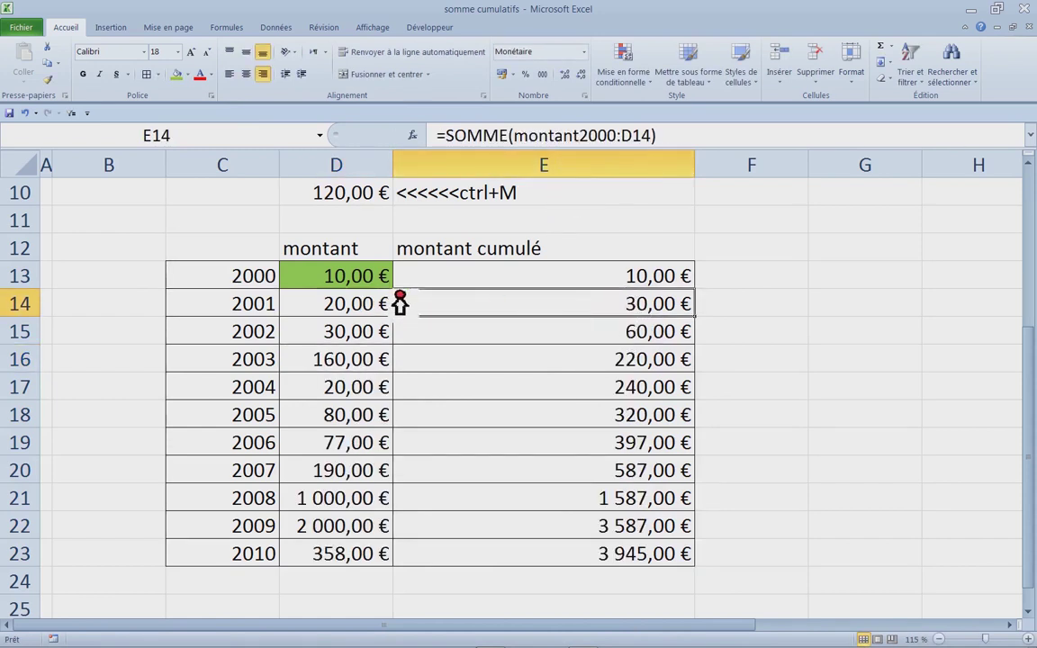
scroll(593, 315, down, 1)
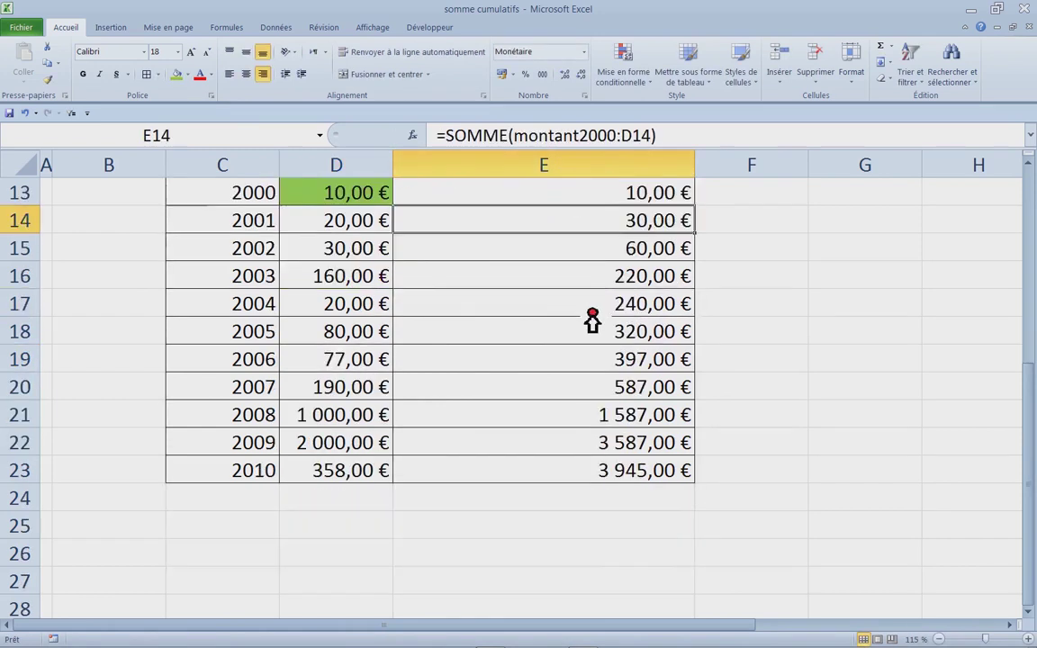
scroll(591, 321, up, 2)
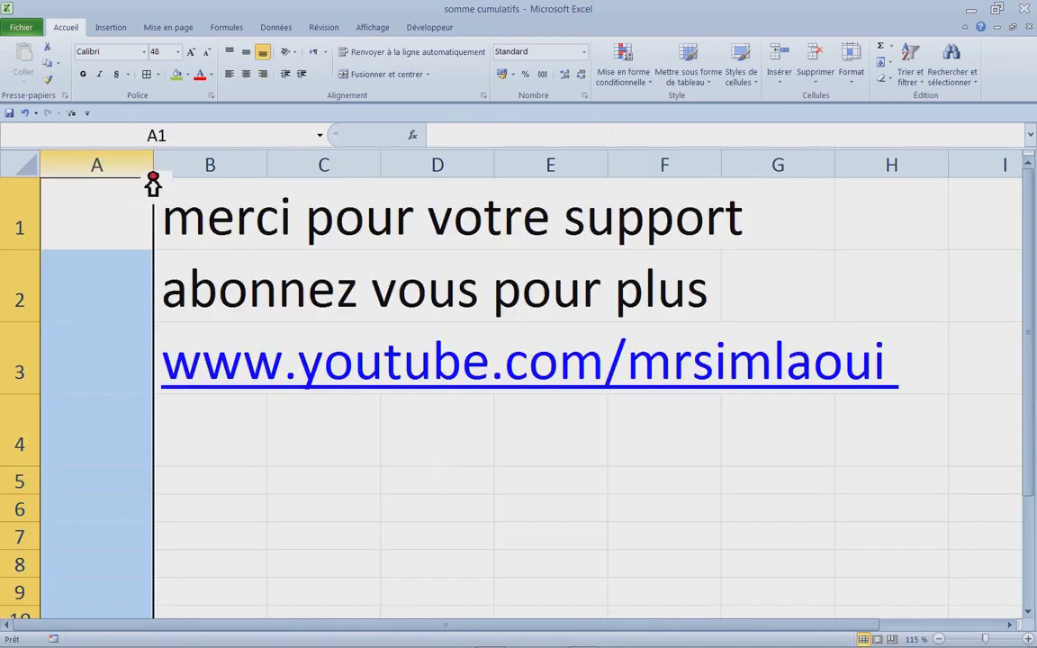
Narrow the empty column A beside the thank-you message on the closing sheet.
drag(153, 180, 81, 174)
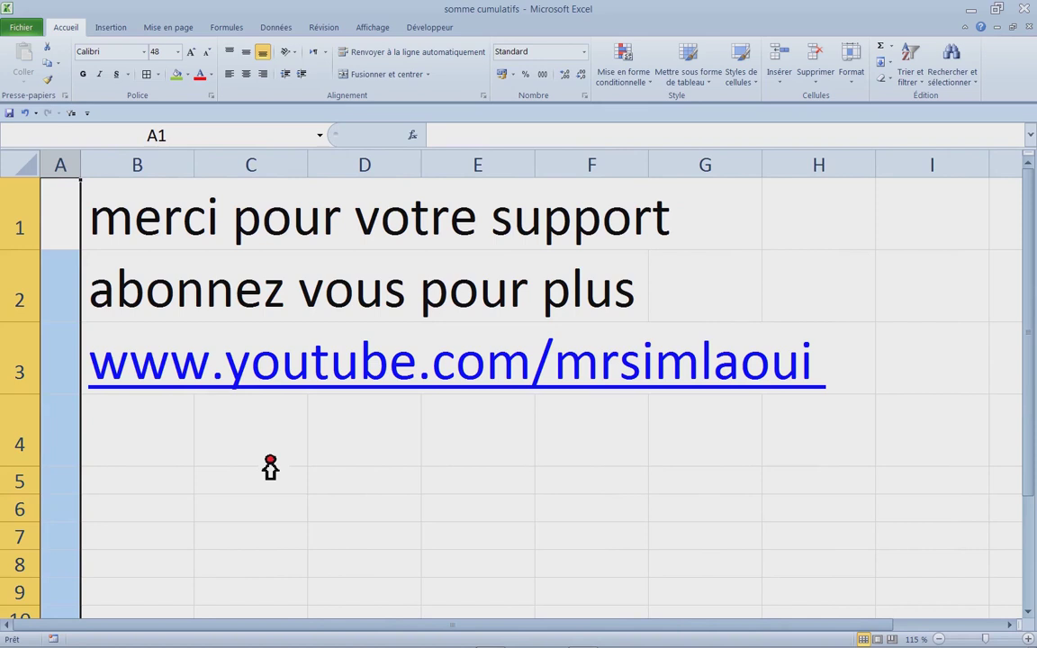
click(270, 466)
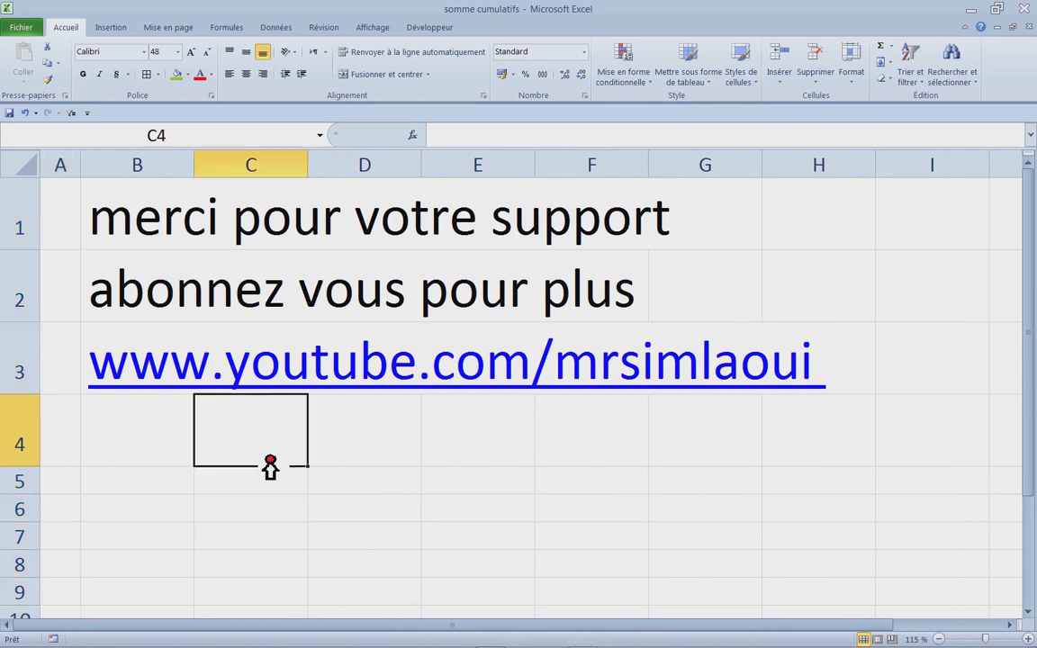
drag(90, 208, 676, 365)
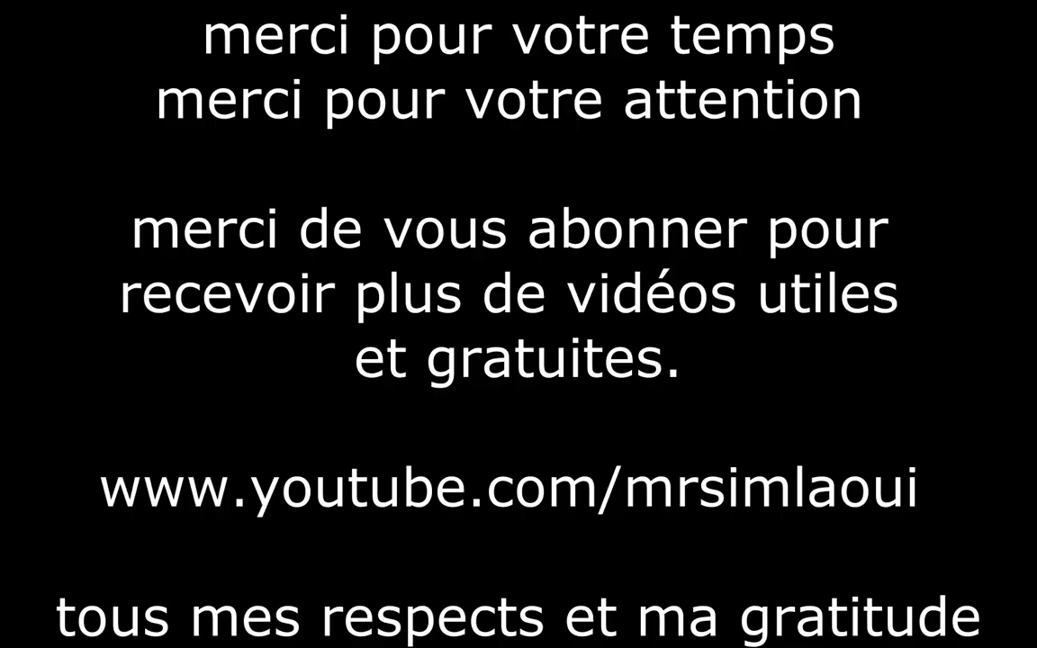